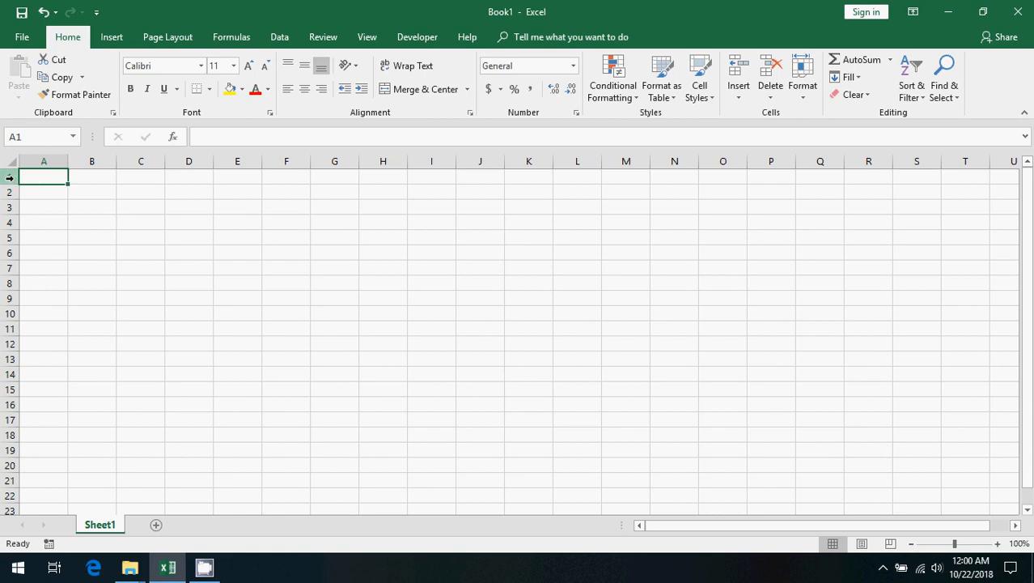
Highlight rows 1 through 15, rows 1 to 4 individually, and columns A through H to examine the sheet's layout
left_click_drag(9, 176, 9, 392)
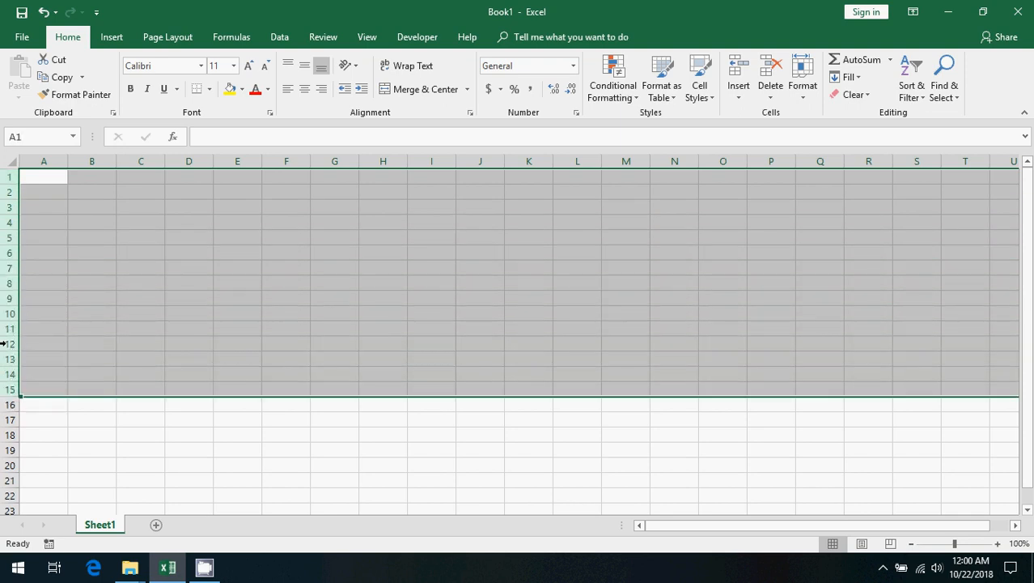
left_click(7, 176)
left_click(9, 192)
left_click(9, 207)
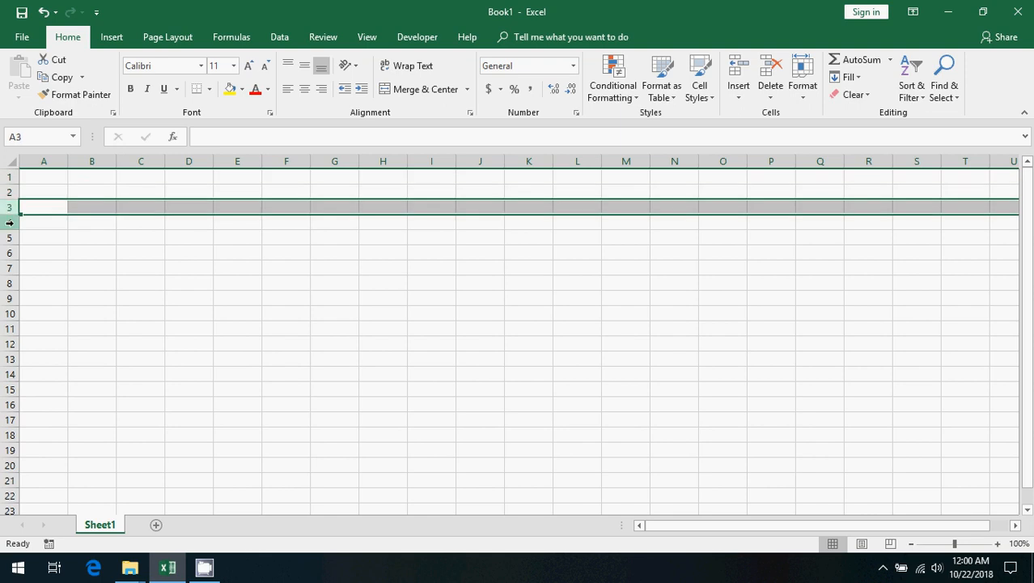
left_click(9, 222)
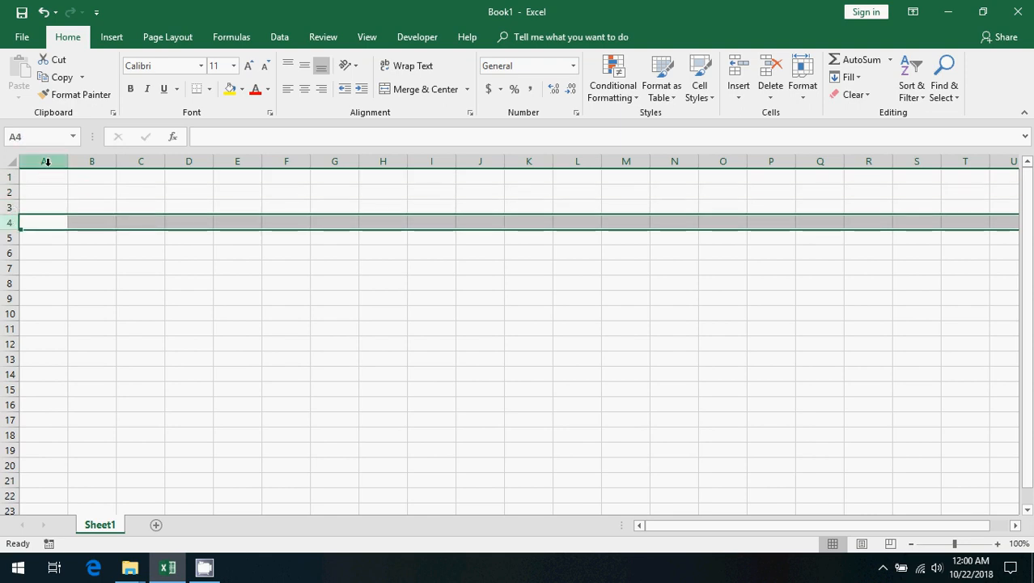
left_click_drag(46, 162, 376, 157)
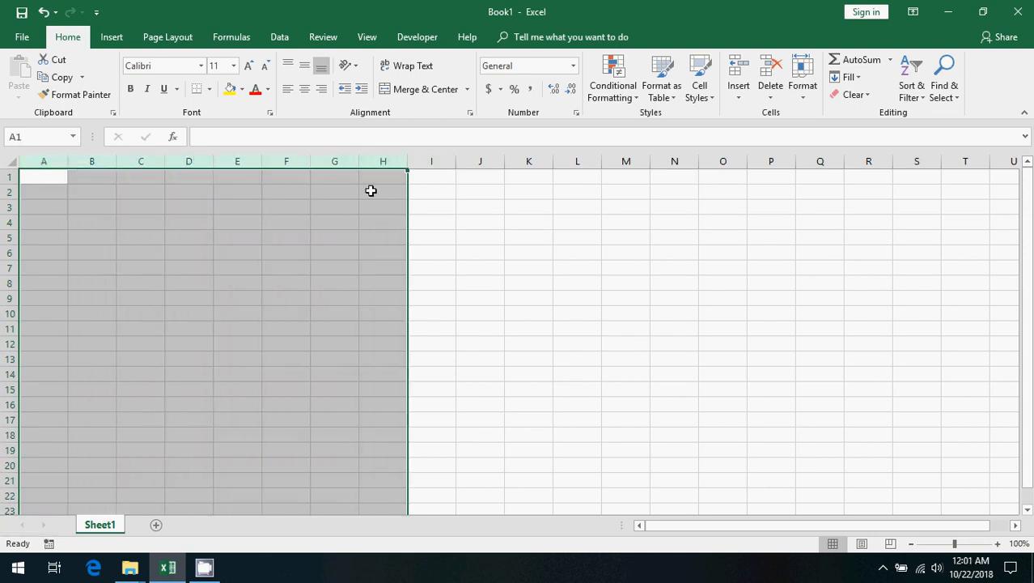
left_click(348, 193)
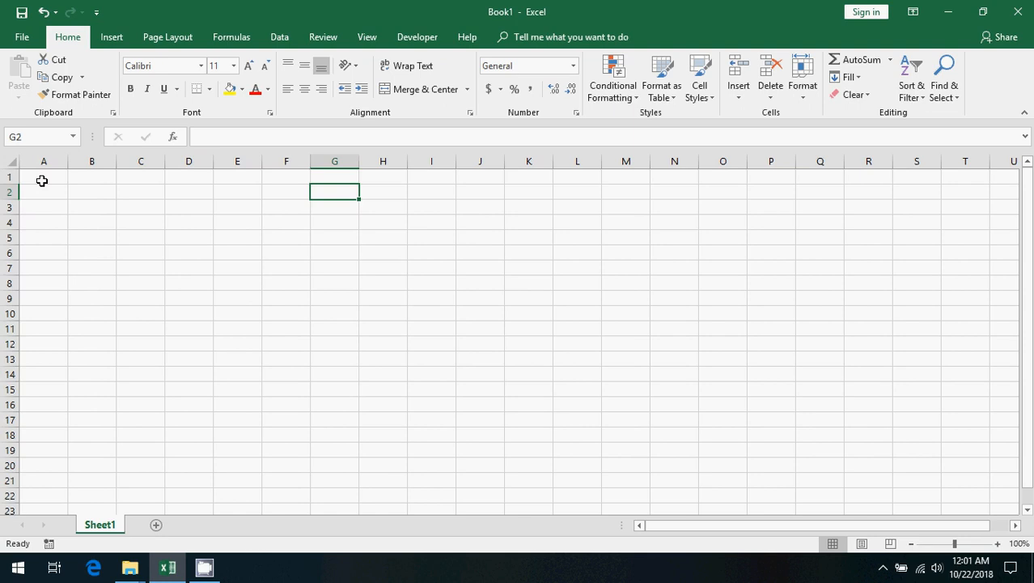
Select cells A1 and C2, column A and row 1 to examine how a column and row meet at cell A1
left_click(42, 180)
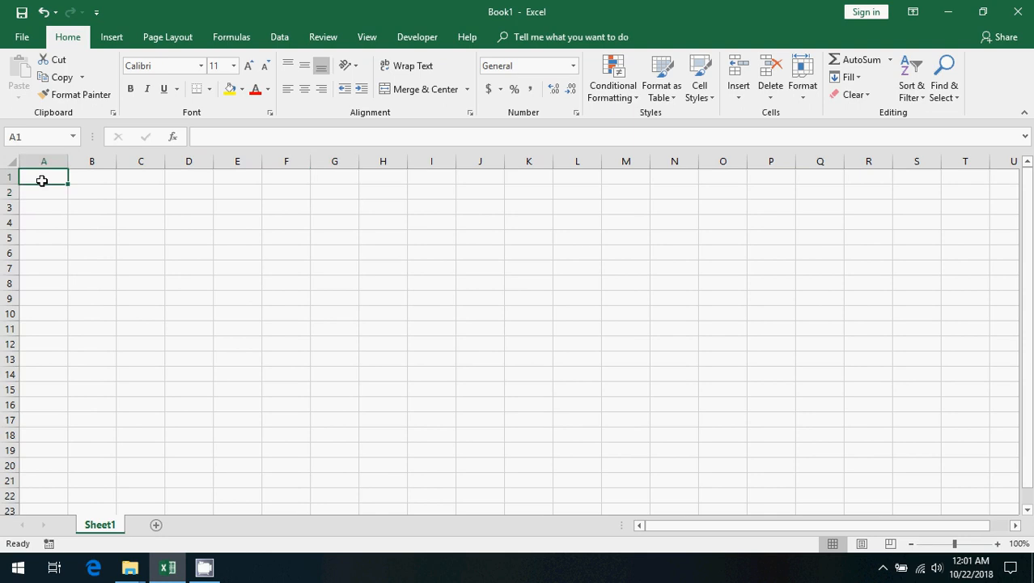
left_click(137, 192)
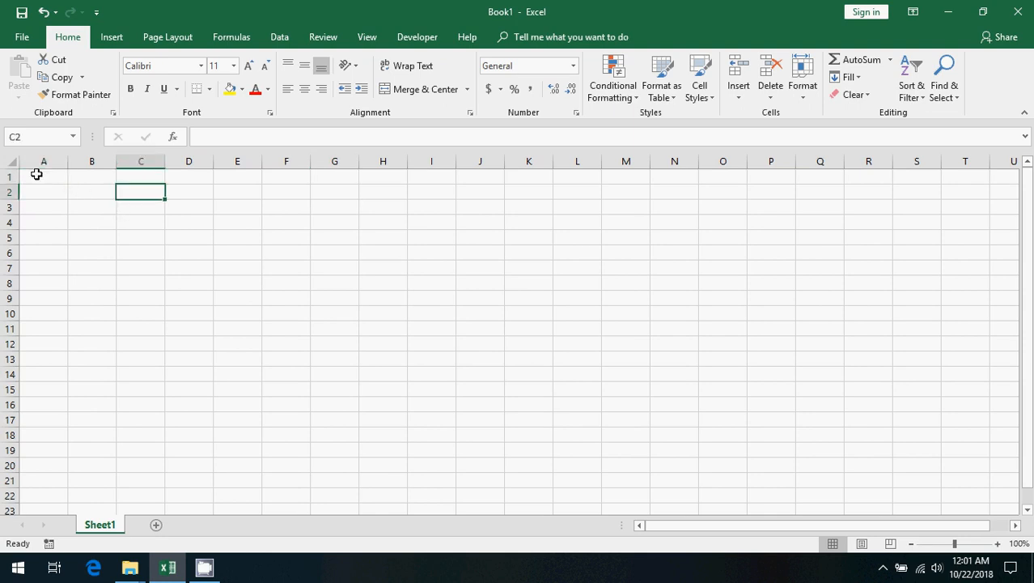
left_click(37, 175)
left_click(33, 161)
left_click(10, 175)
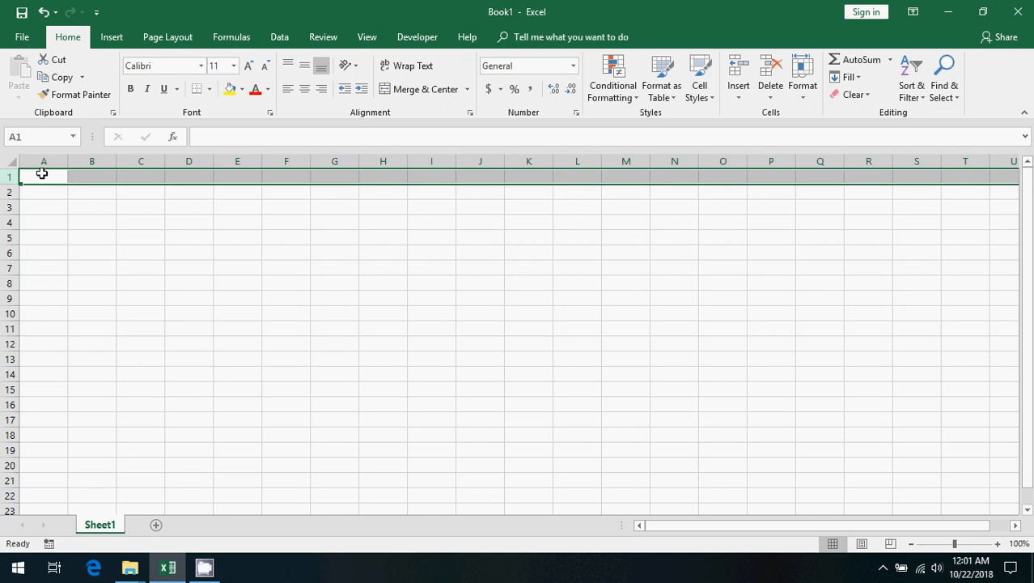
left_click(42, 174)
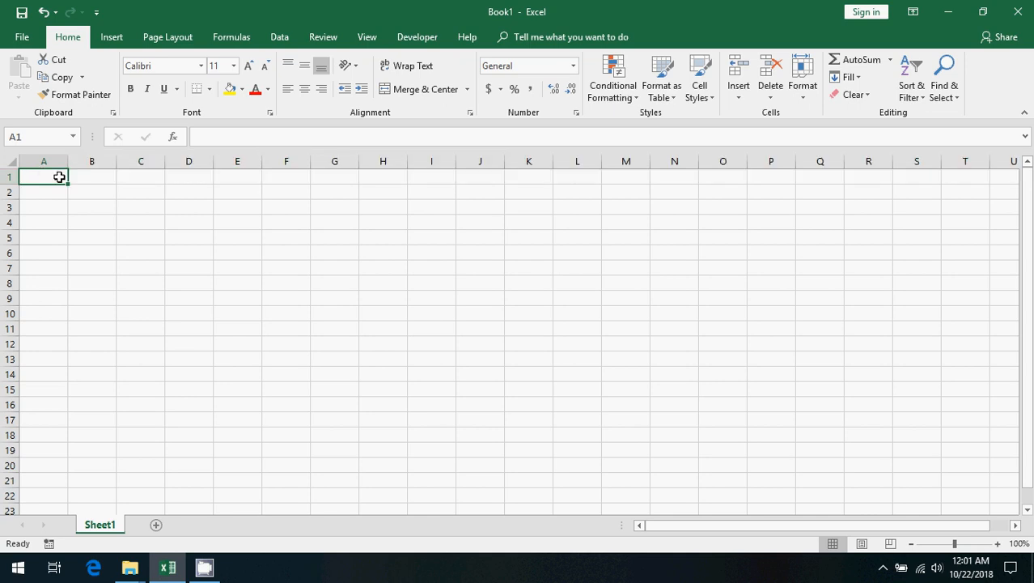
Select individual cells such as C3, D3, B3, B2 and A1 to examine their cell addresses
left_click(153, 210)
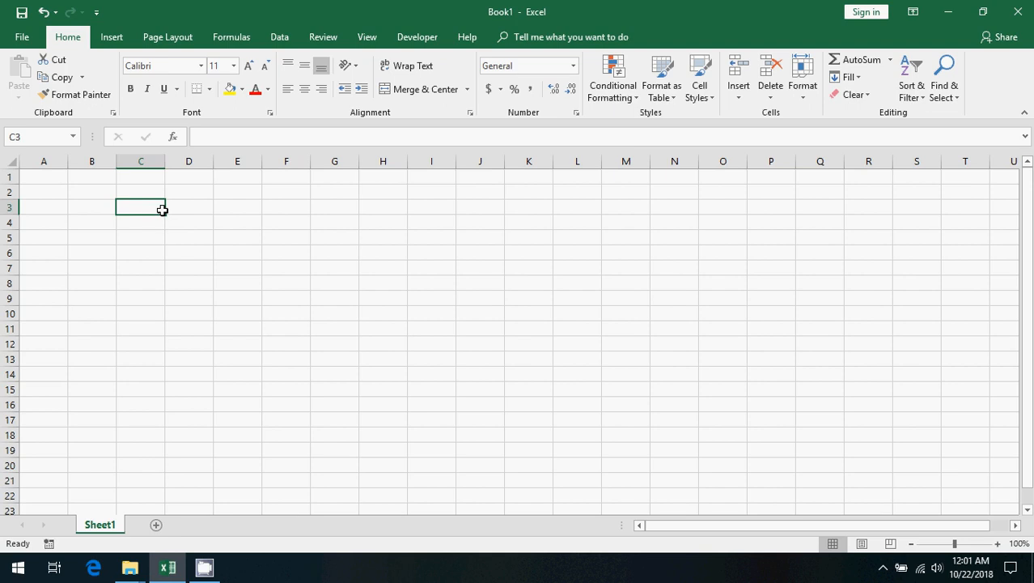
left_click(187, 206)
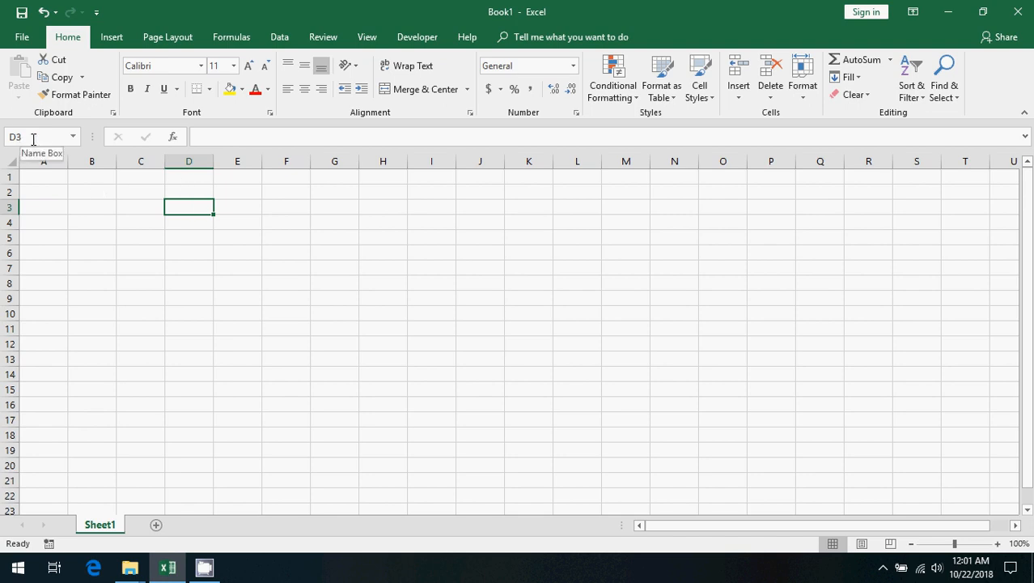
left_click(106, 205)
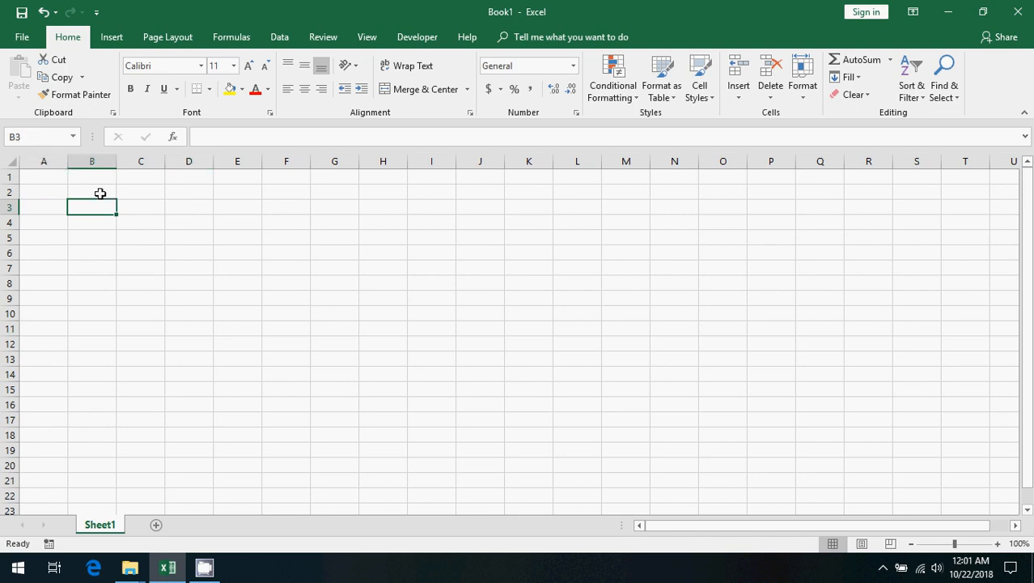
left_click(52, 175)
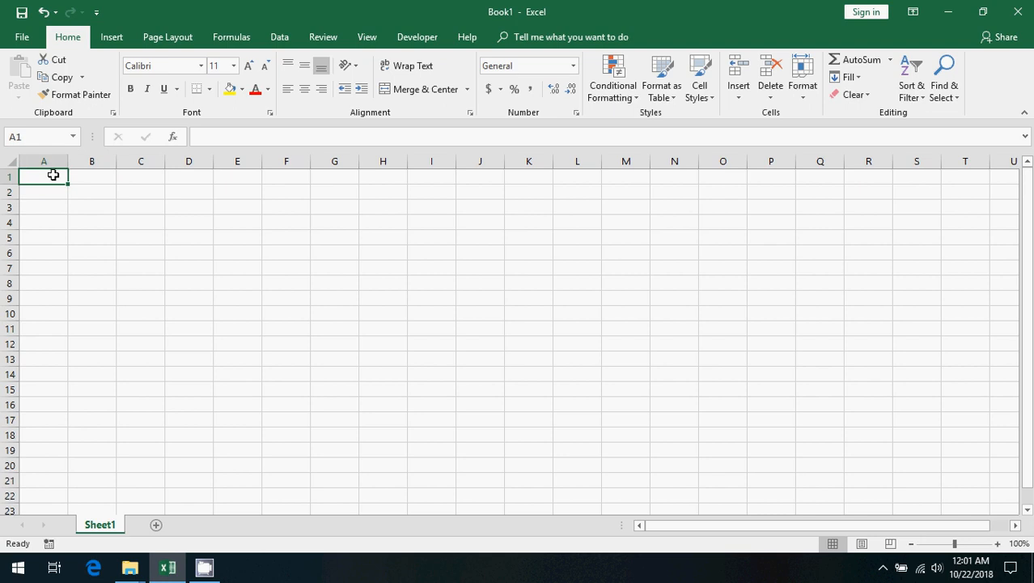
left_click(176, 211)
left_click(148, 209)
left_click(106, 186)
left_click(45, 180)
left_click(104, 194)
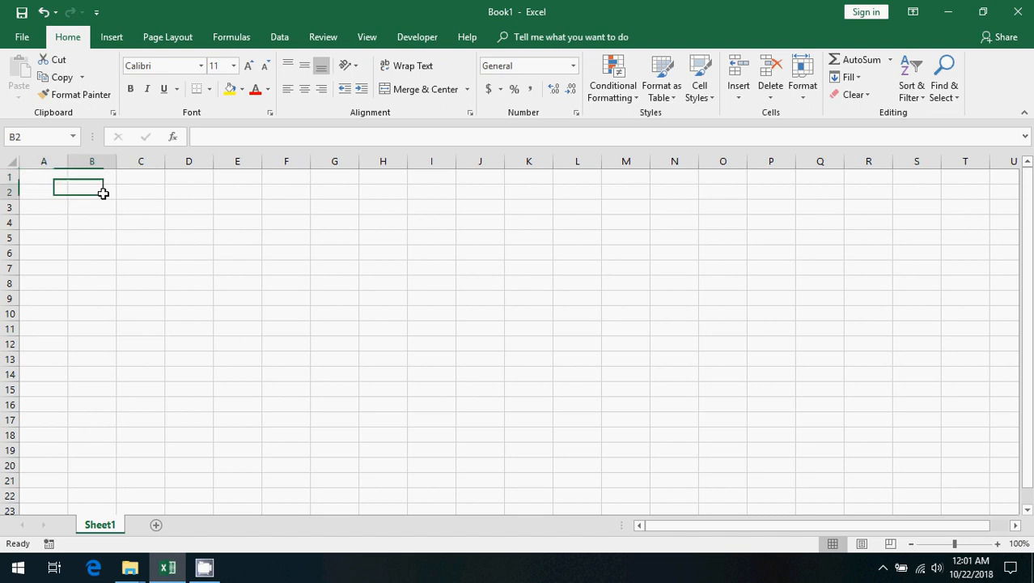
left_click(59, 182)
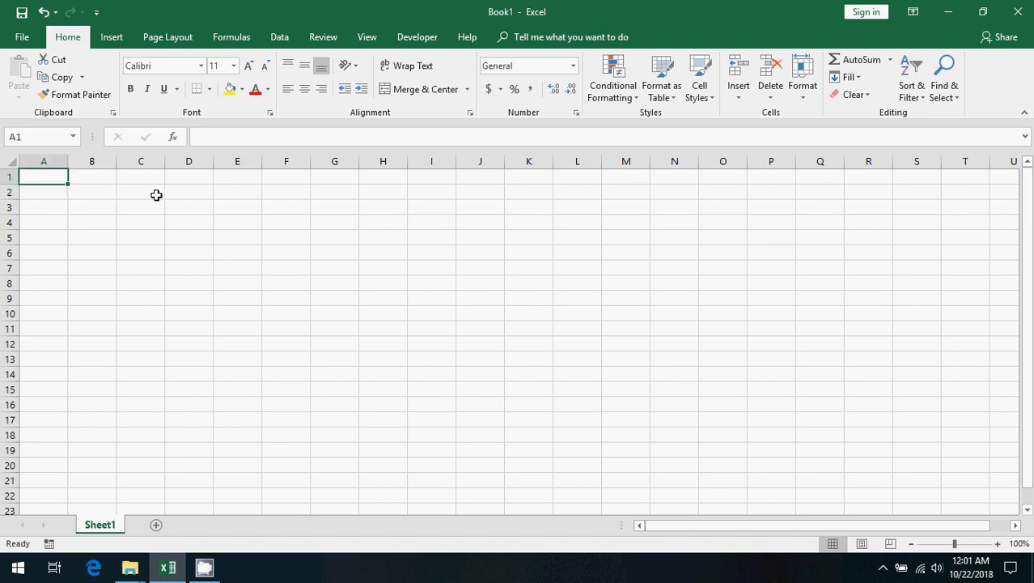
Move the selection between neighbouring cells C1 and D1 to examine how the active cell changes
left_click(156, 195)
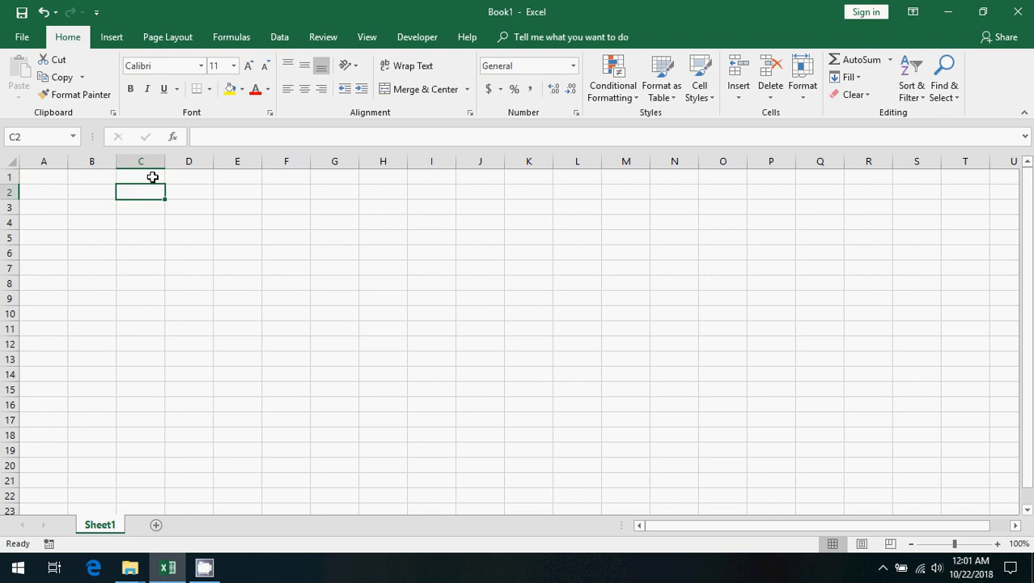
left_click(152, 177)
left_click(173, 178)
left_click(146, 181)
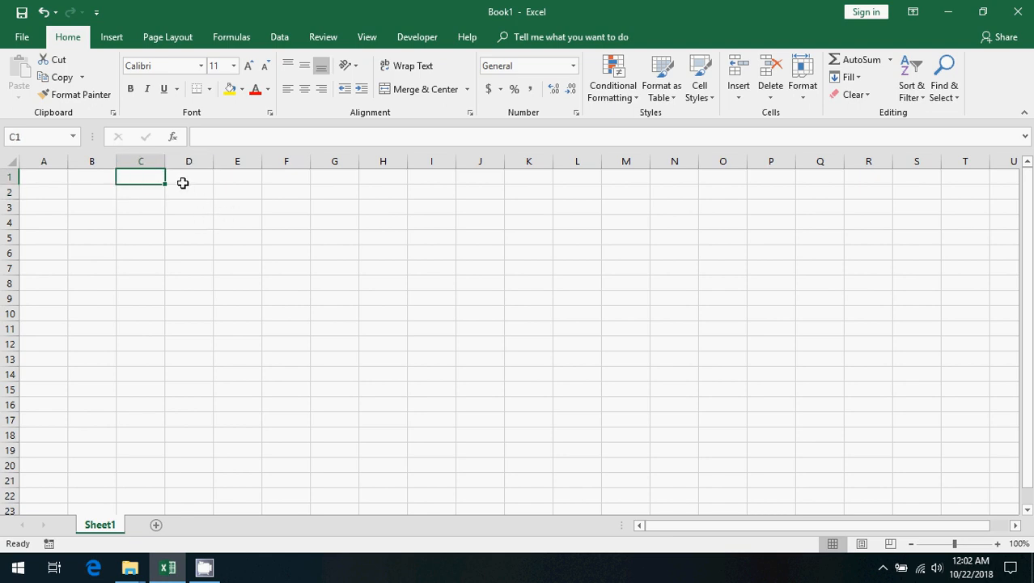
left_click(183, 183)
left_click(154, 178)
left_click(177, 176)
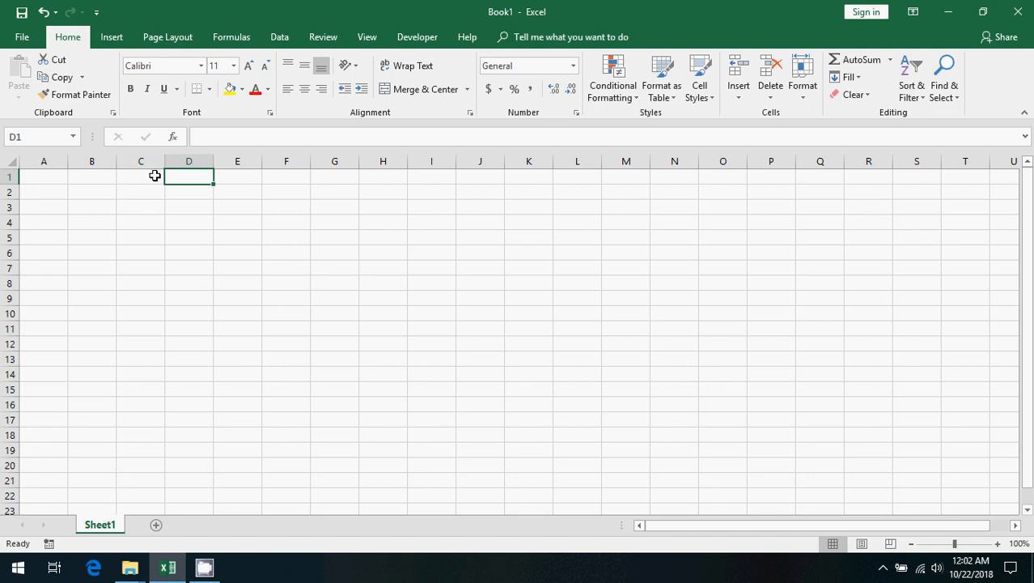
left_click(154, 176)
left_click(197, 180)
left_click(143, 175)
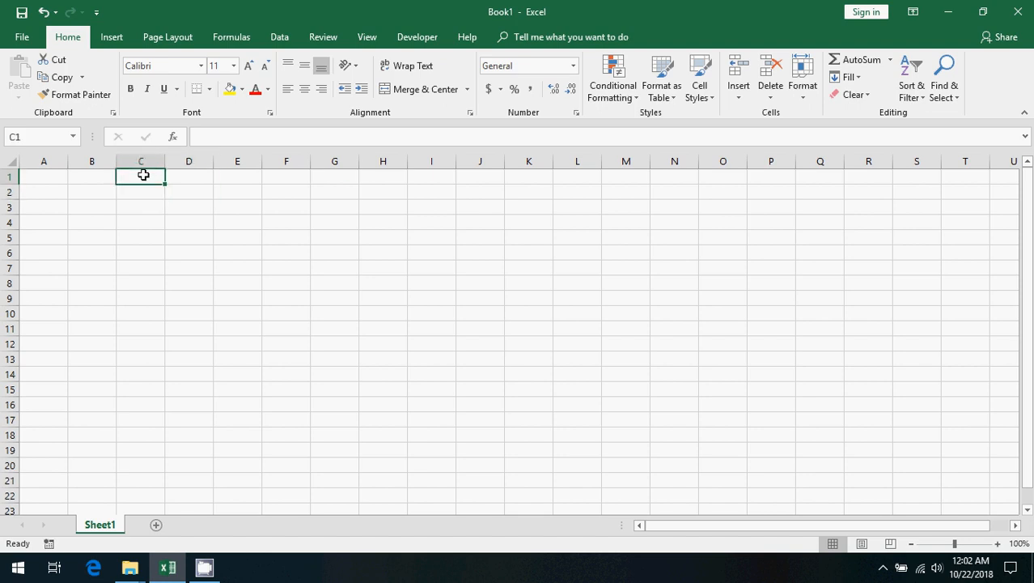
Enter the formula =5+2 in cell A1 and reselect that cell
left_click(47, 180)
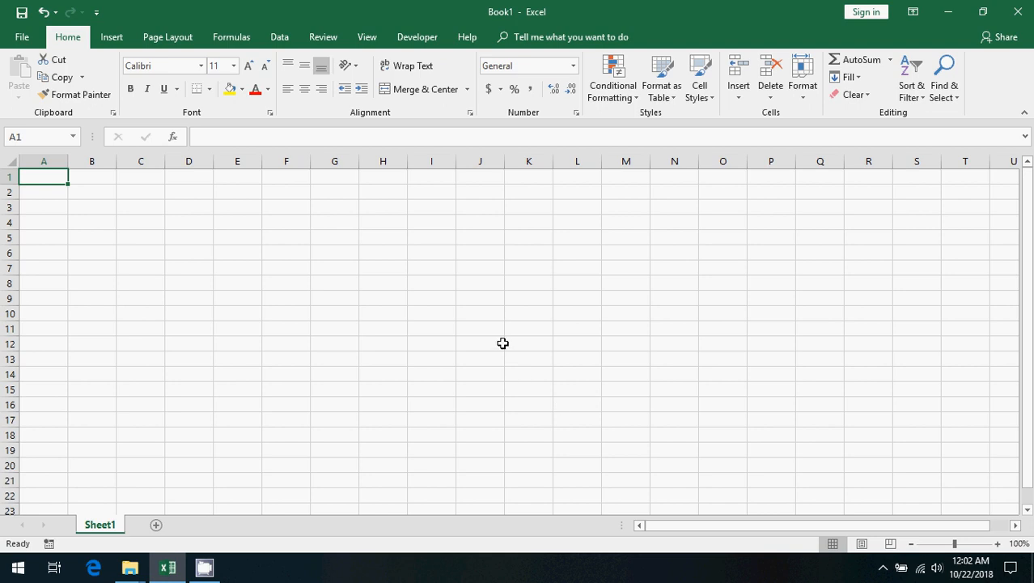
type("=")
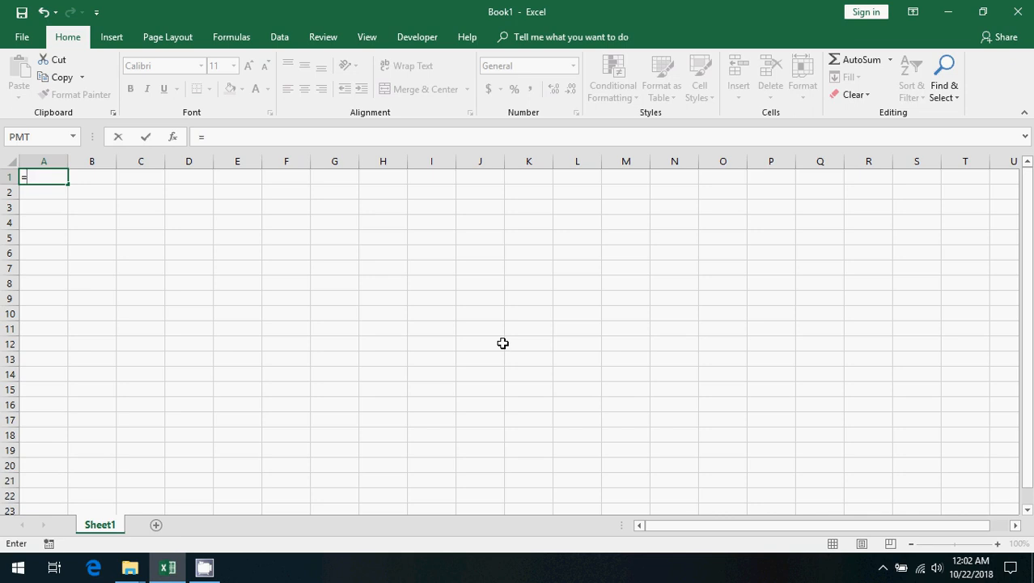
type("5+2")
key("Return")
key("Up")
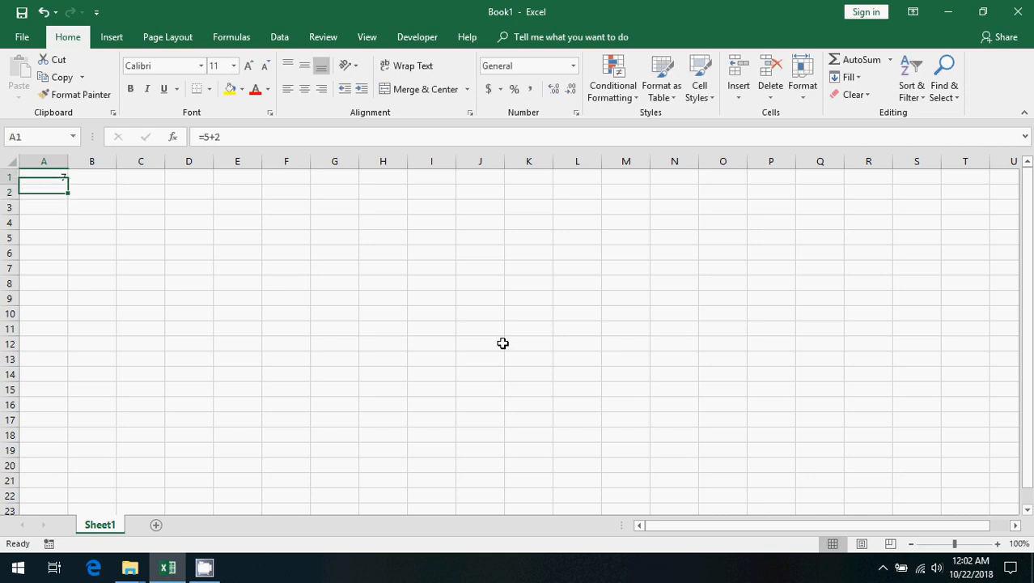
Enter 5+2 without an equals sign in cell B1 and reselect that cell
key("Right")
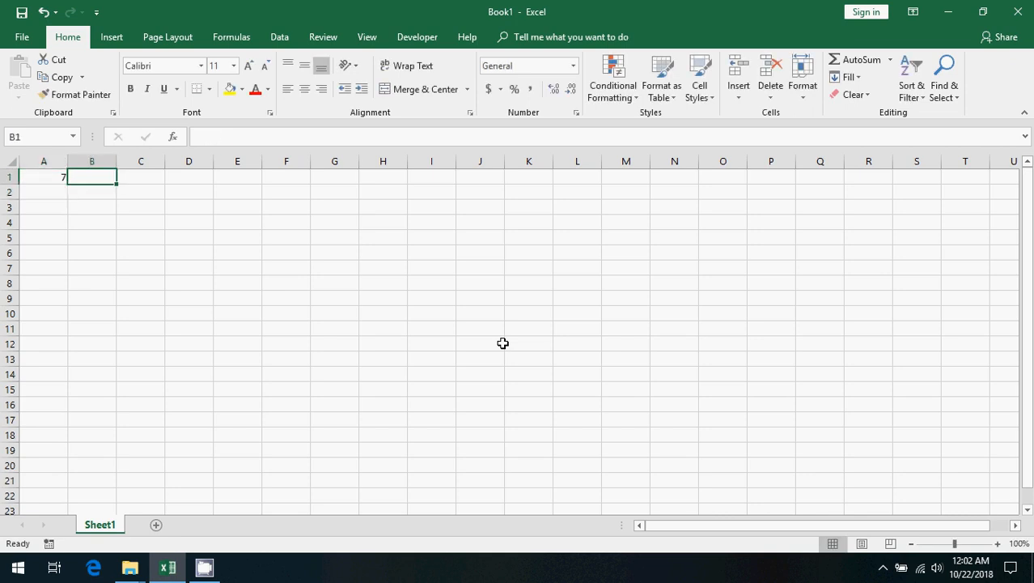
type("5+2")
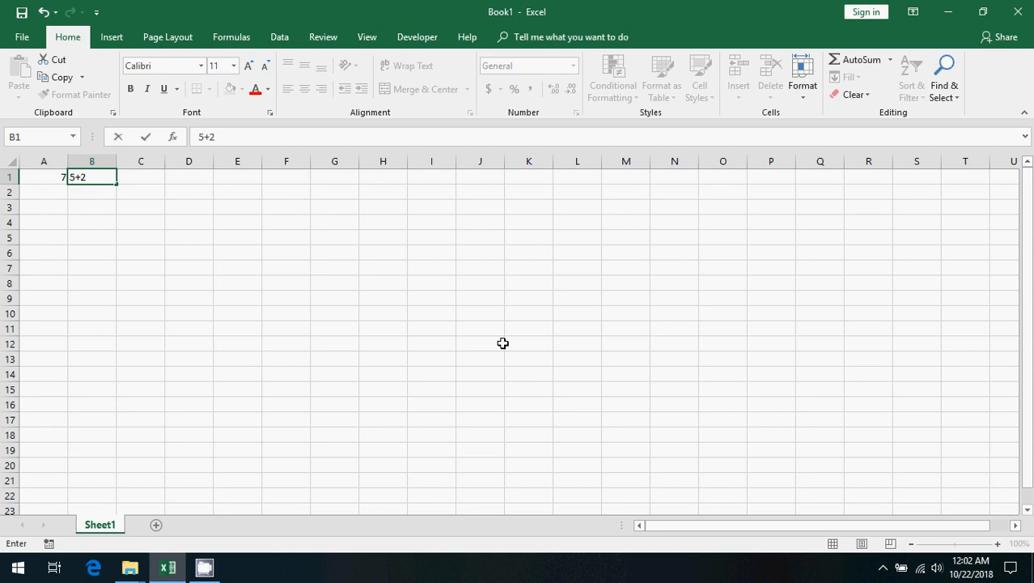
key("Return")
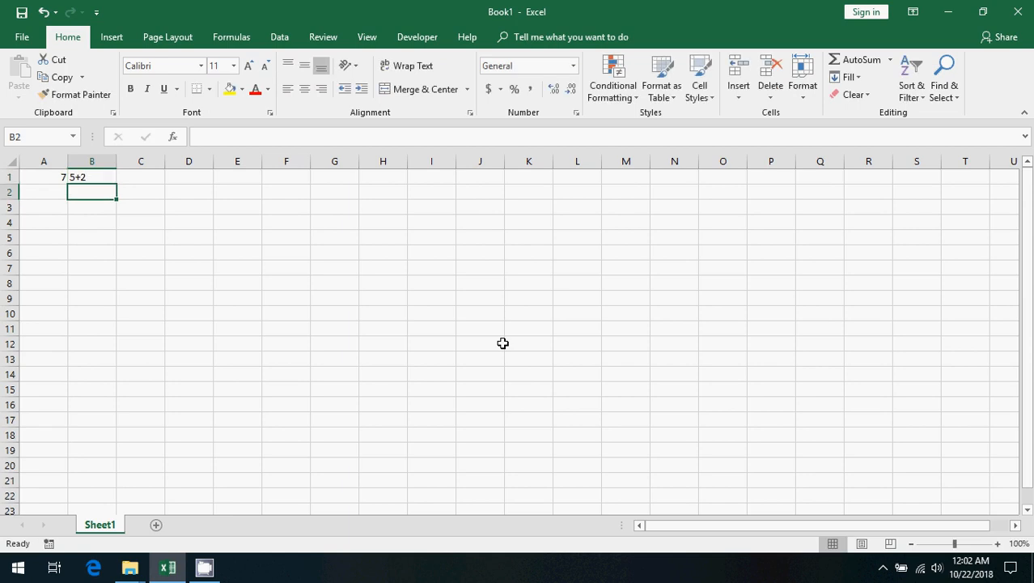
key("Up")
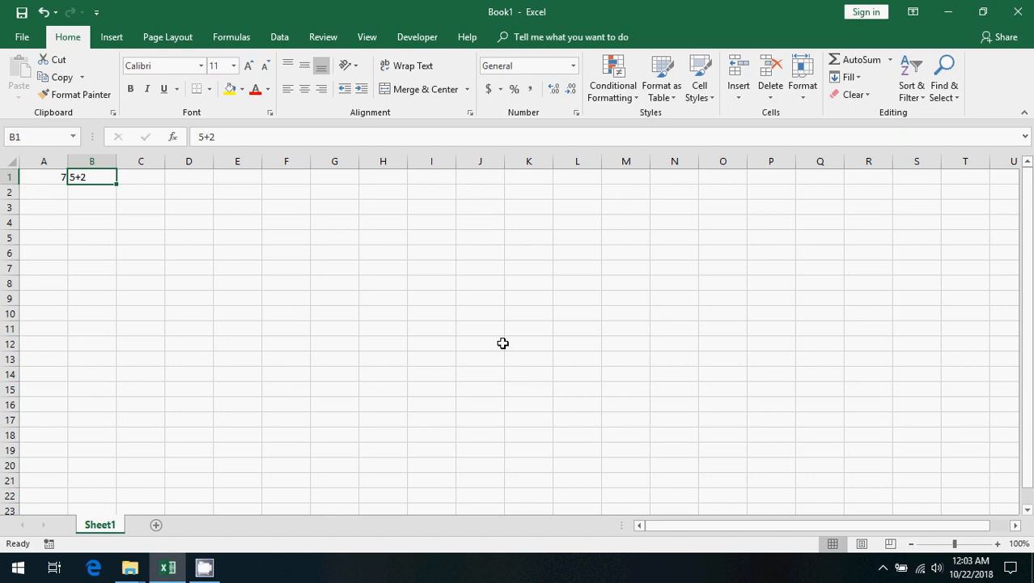
Compare the stored contents of cells B1 and A1
key("Right")
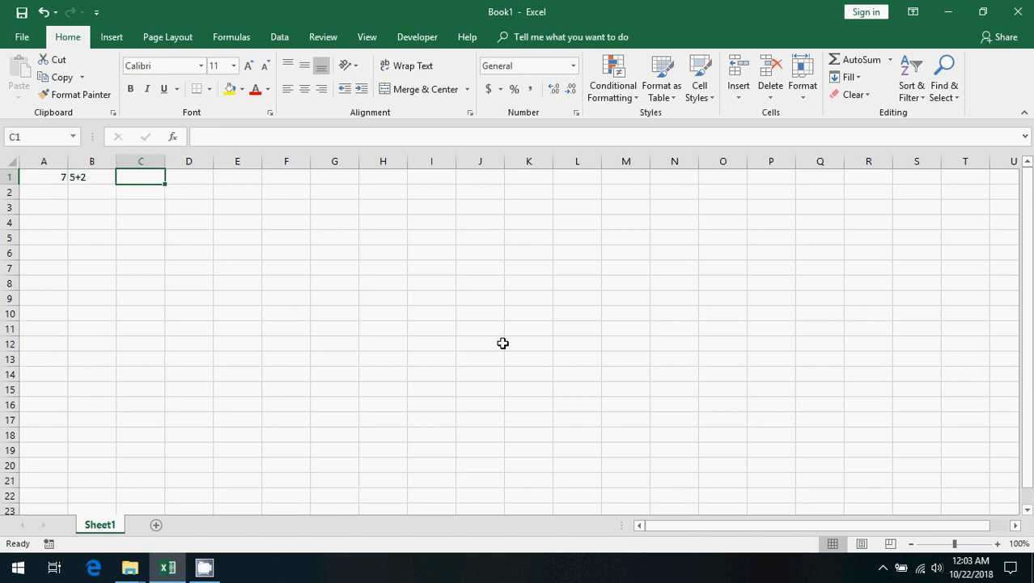
key("Left")
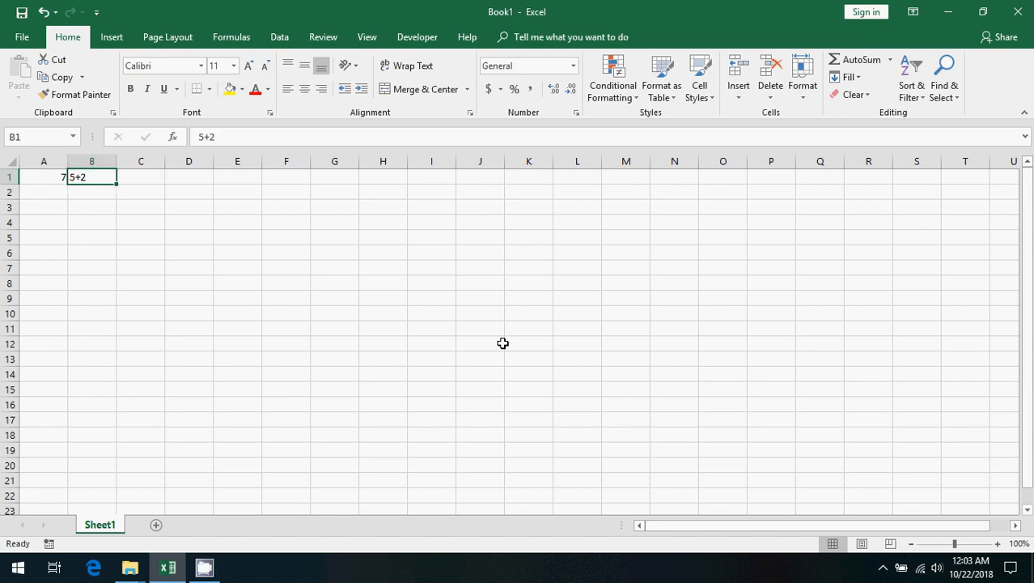
key("Right")
key("Left")
key("Left")
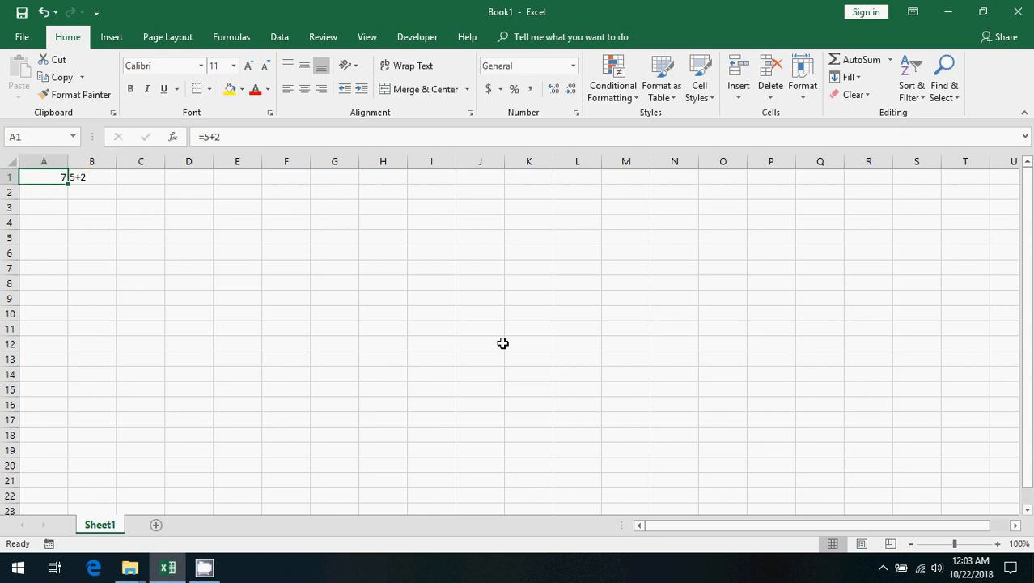
Undo the deletion of cell A1's formula and clear the 5+2 text from cell B1
key("Delete")
key("ctrl+z")
key("Right")
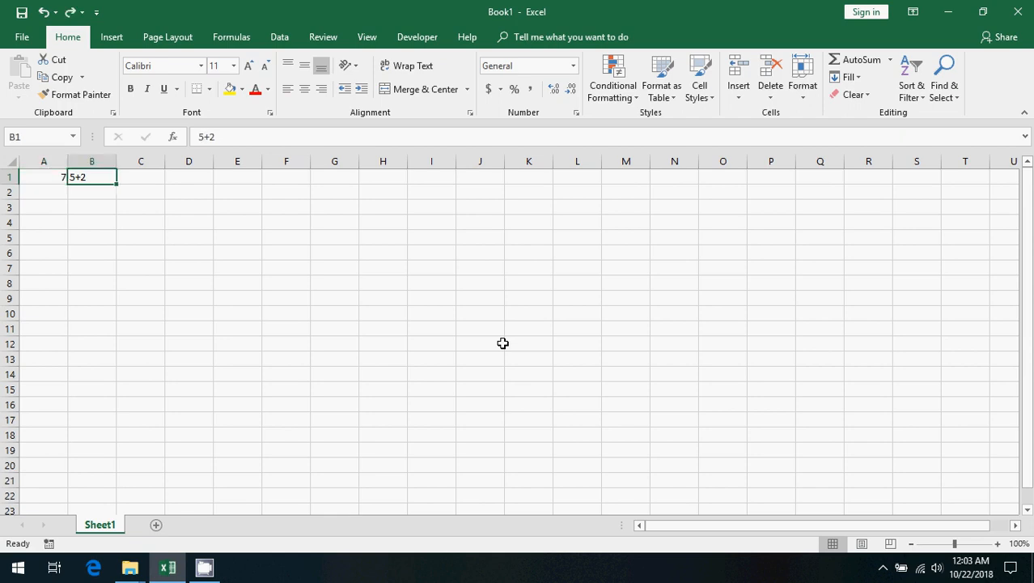
key("Delete")
key("Left")
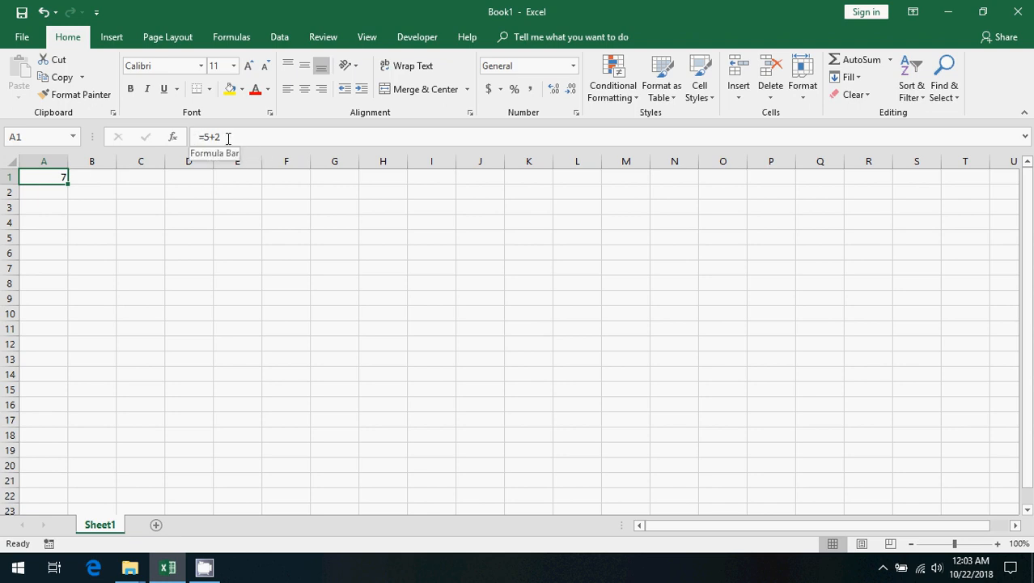
Check the formula behind cell A1 against the contents of neighbouring cells B2 and B1
left_click(98, 189)
left_click(99, 171)
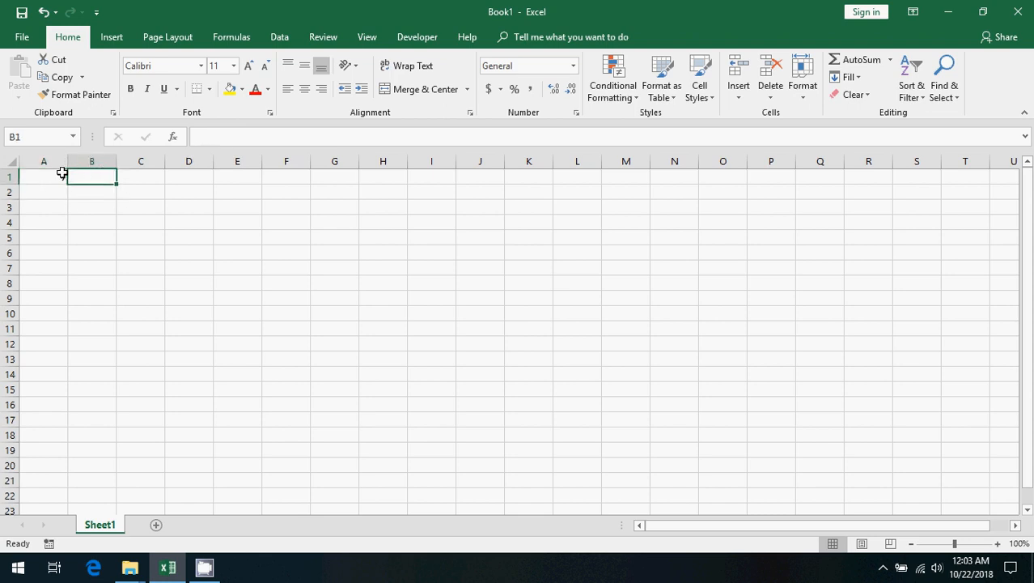
left_click(61, 173)
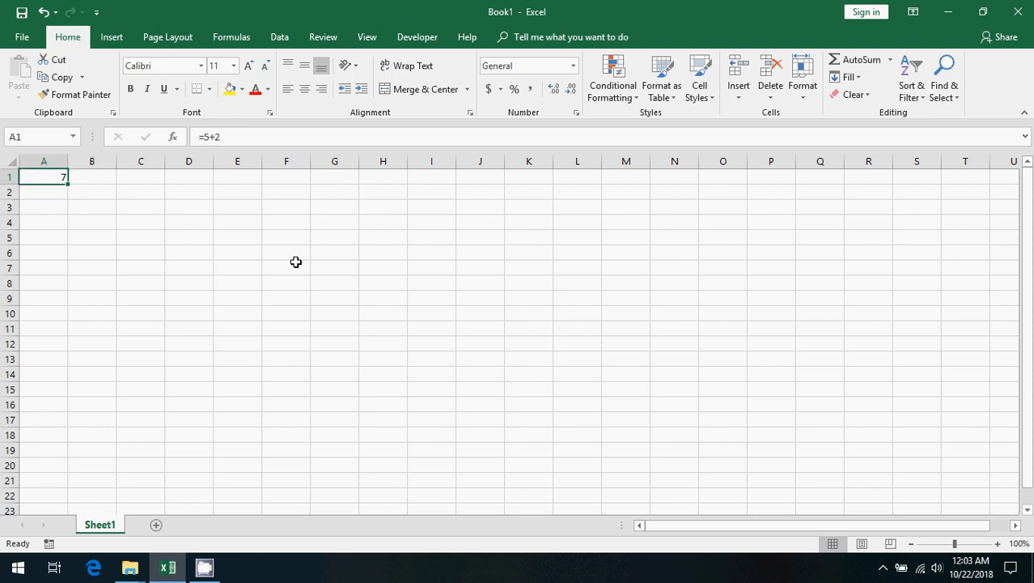
Enter the multiplication formula =5*2 in cell B1 and reselect that cell
left_click(90, 179)
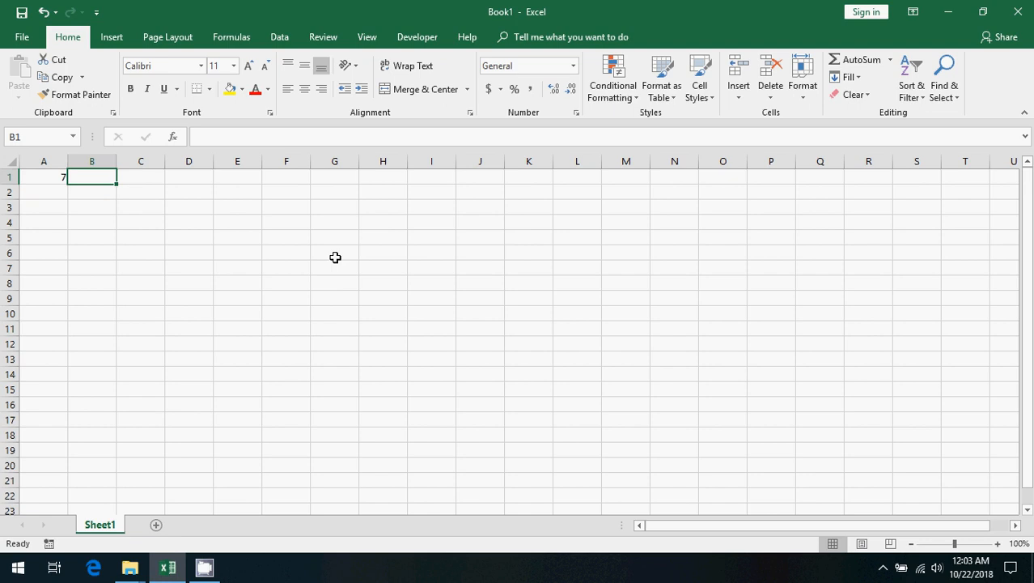
type("=5")
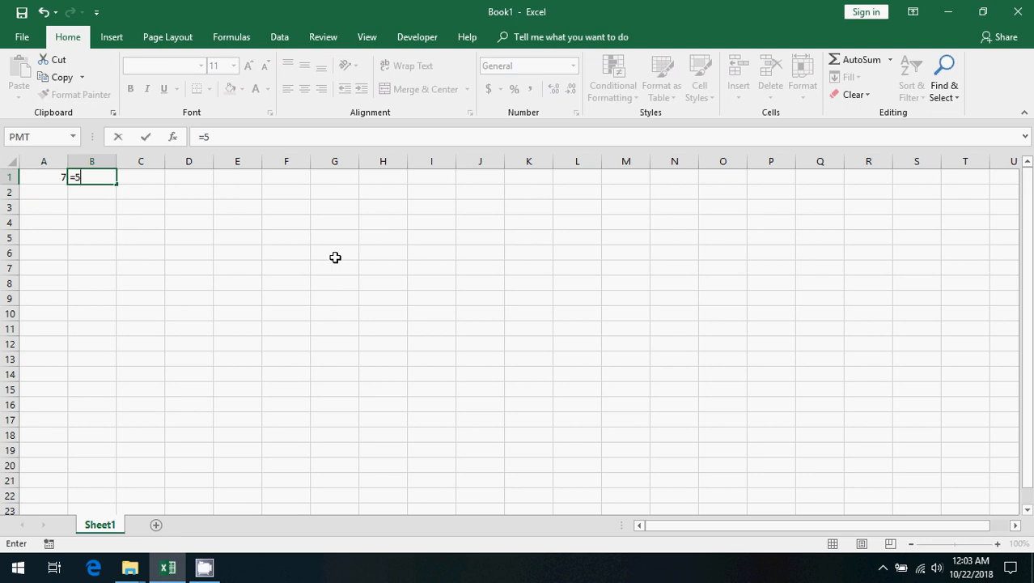
type("*2")
key("Return")
key("Up")
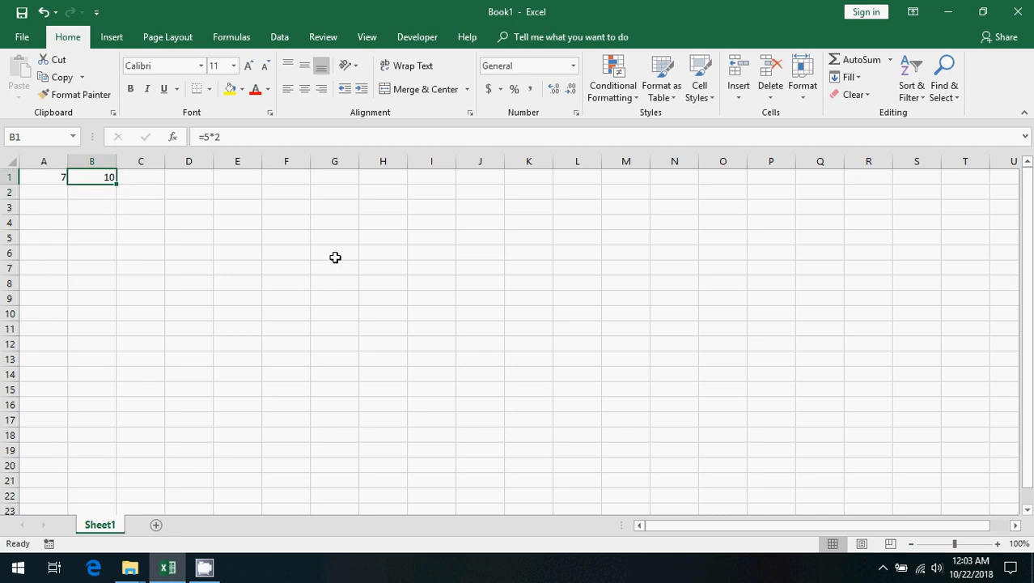
Enter the division formula =10/2 in cell C1 and reselect that cell
key("Right")
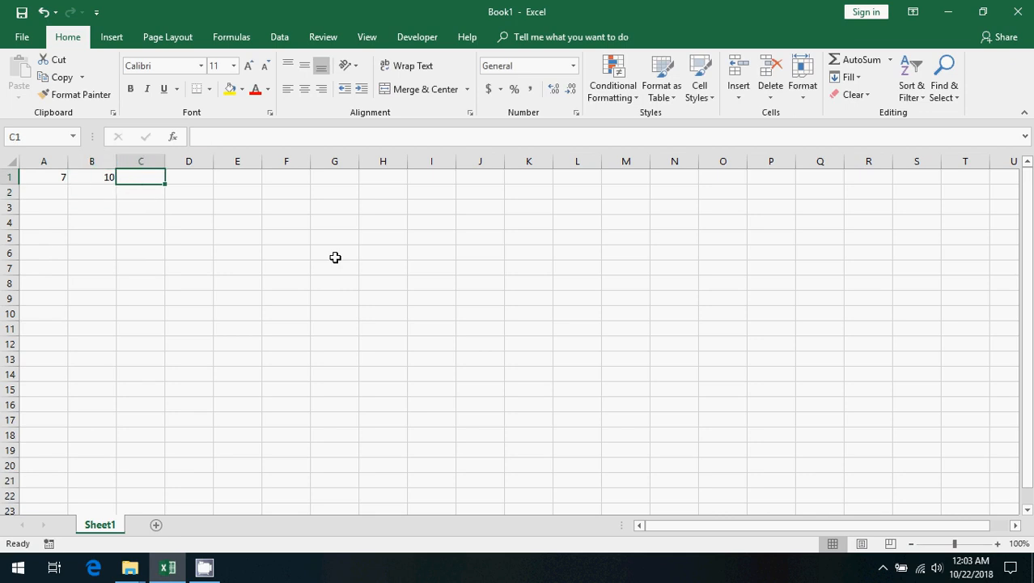
type("=10")
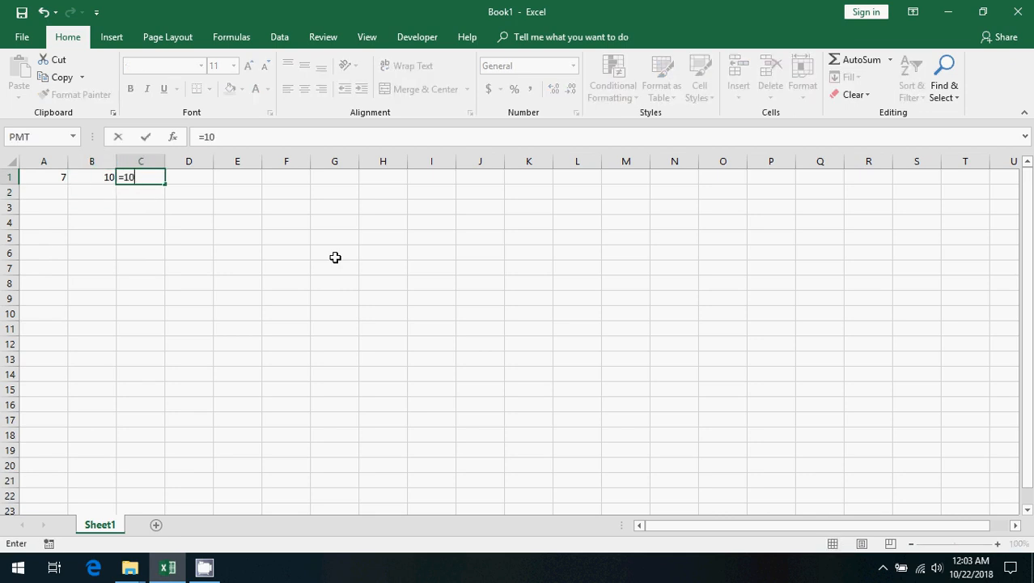
type("/2")
key("Return")
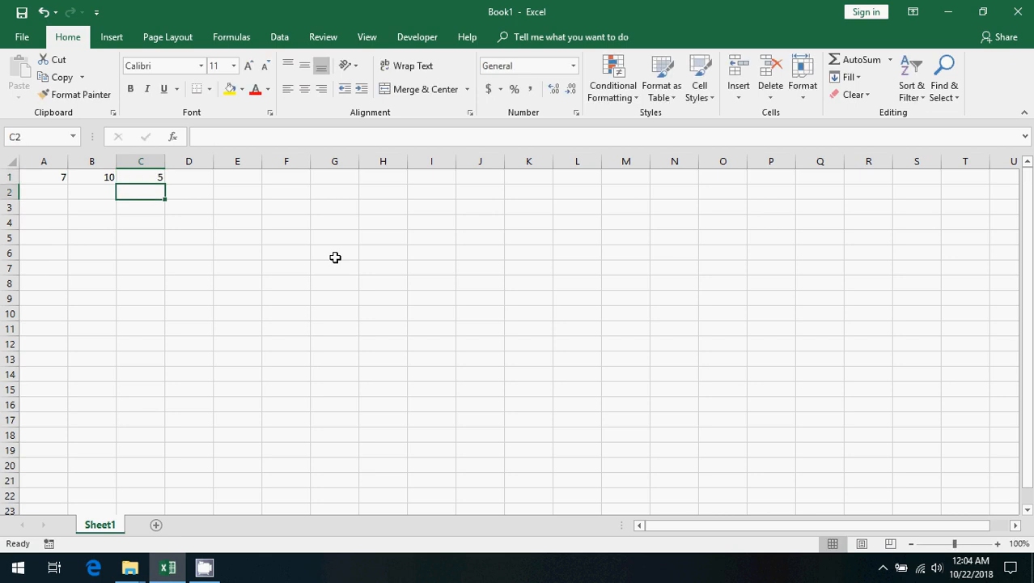
key("Up")
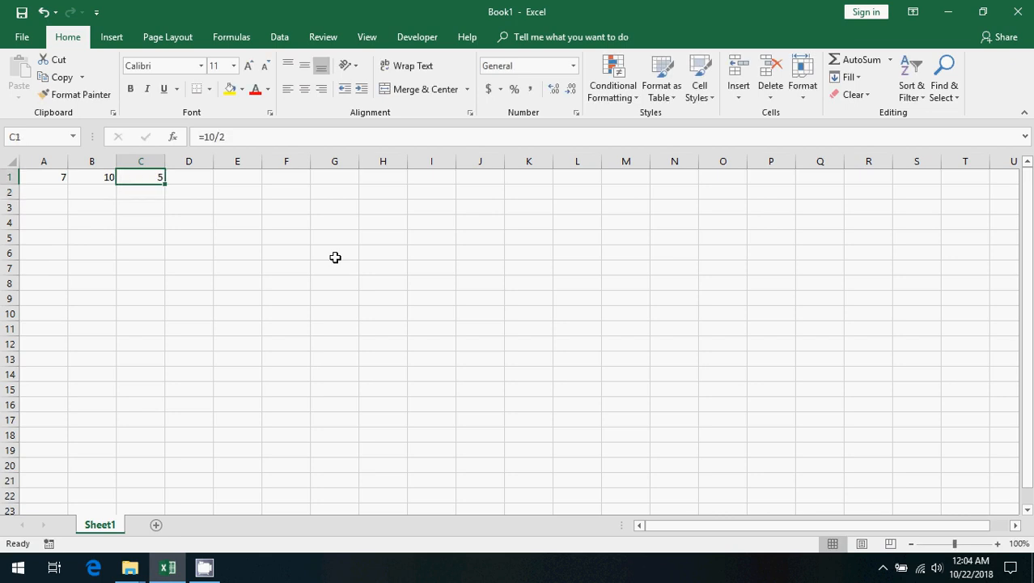
Clear the contents of cells A1 through C1
key("shift+Right")
key("shift+Left")
key("shift+Left")
key("shift+Left")
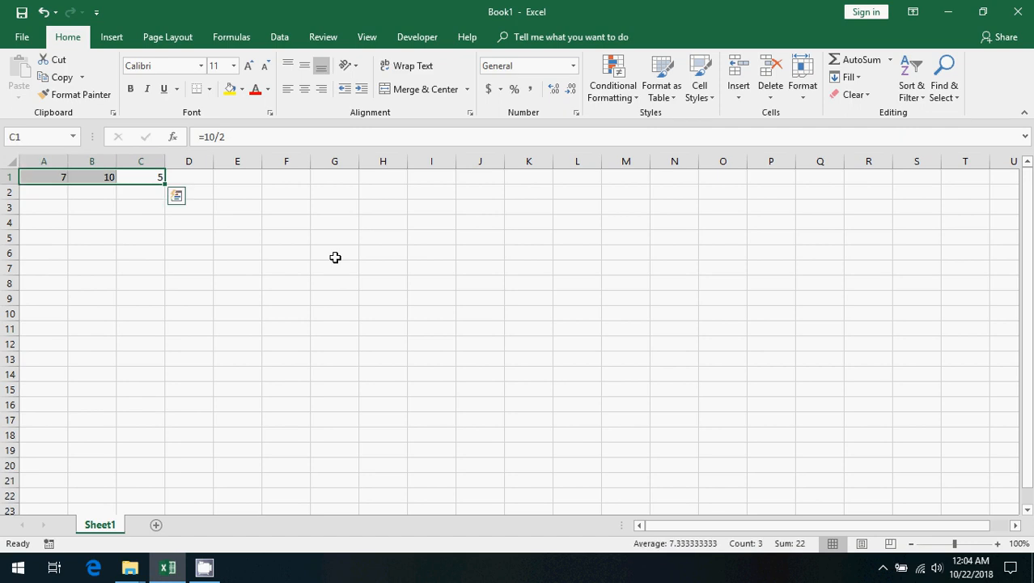
key("Delete")
key("shift+Right")
key("shift+Right")
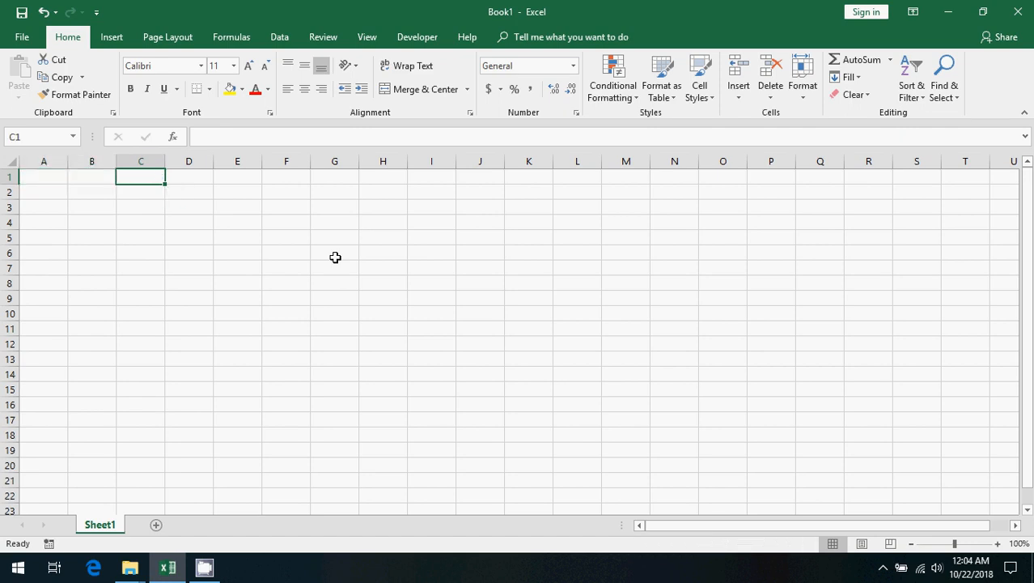
Enter the column headings Name, Computer and Chemistry in cells A1, B1 and C1
key("Right")
key("Left")
key("Left")
key("Left")
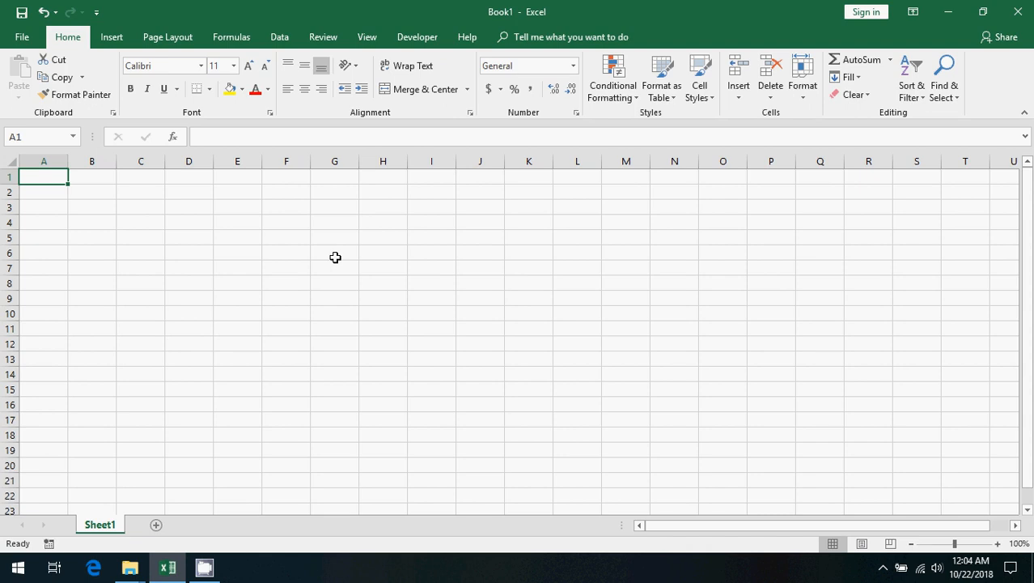
type("Name")
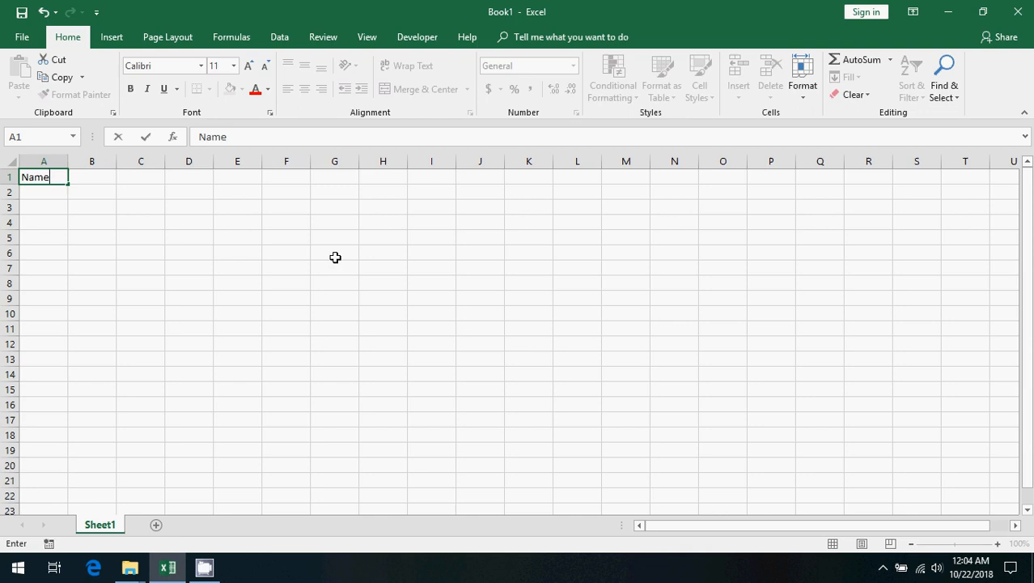
key("Return")
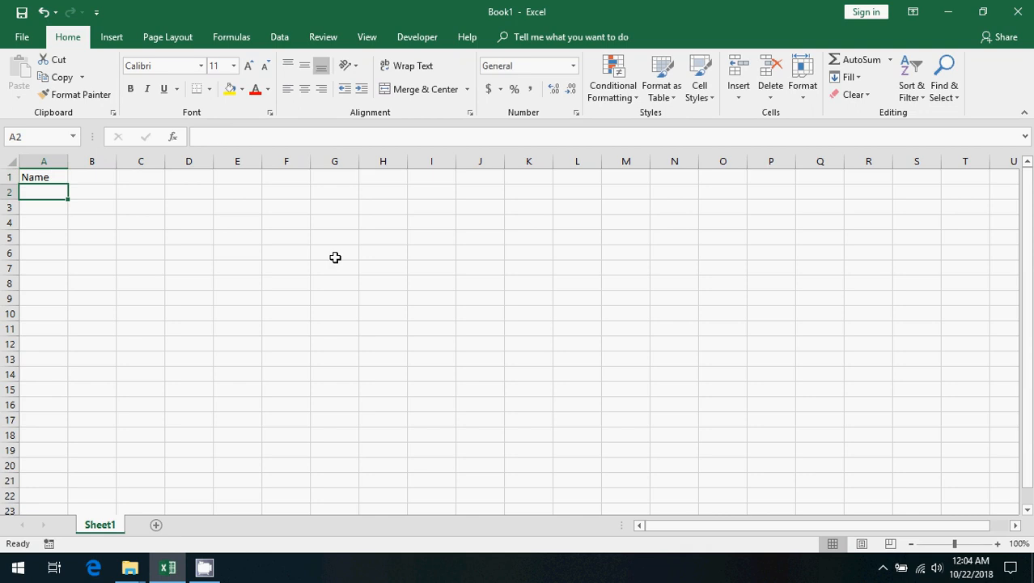
key("Up")
key("Right")
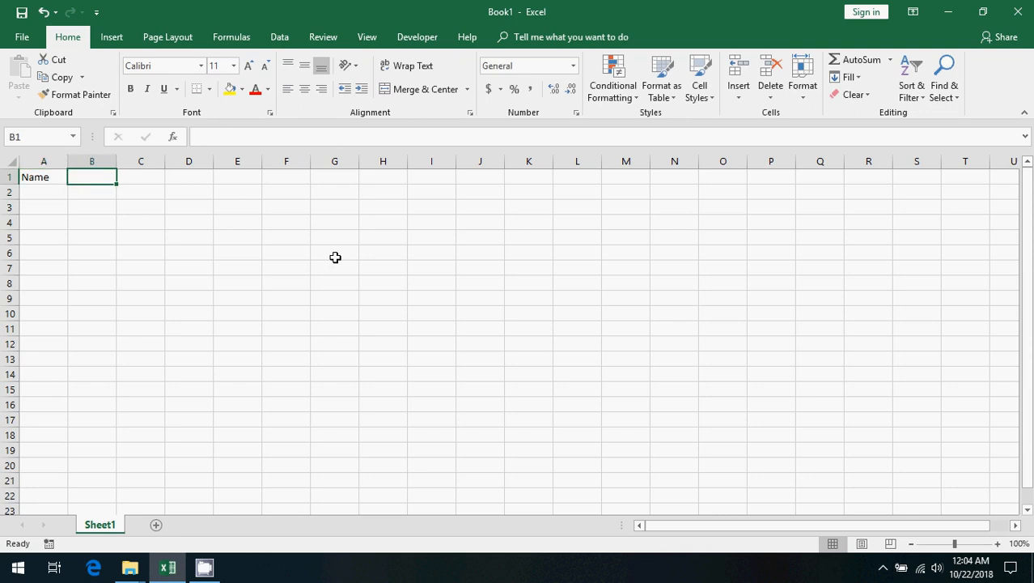
type("Computer")
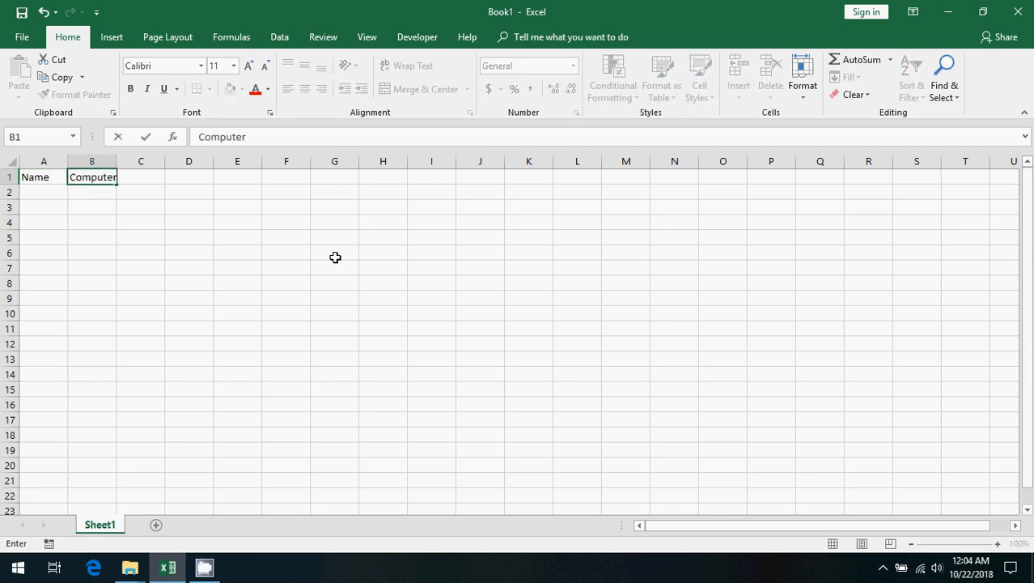
key("Tab")
type("Chem")
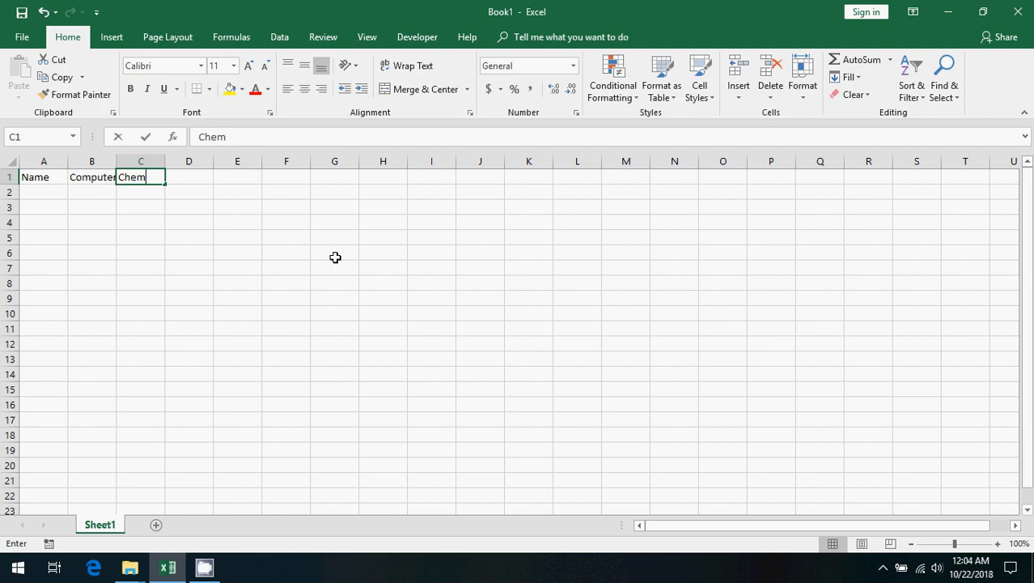
type("istry")
key("Return")
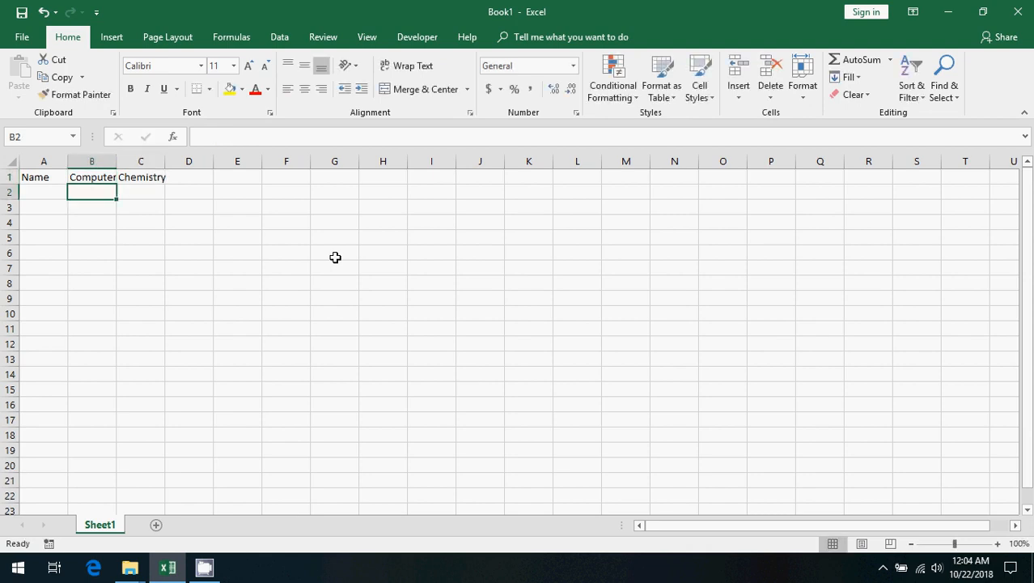
Fill cells A2 through A5 with the first names of four students under the Name heading
key("Left")
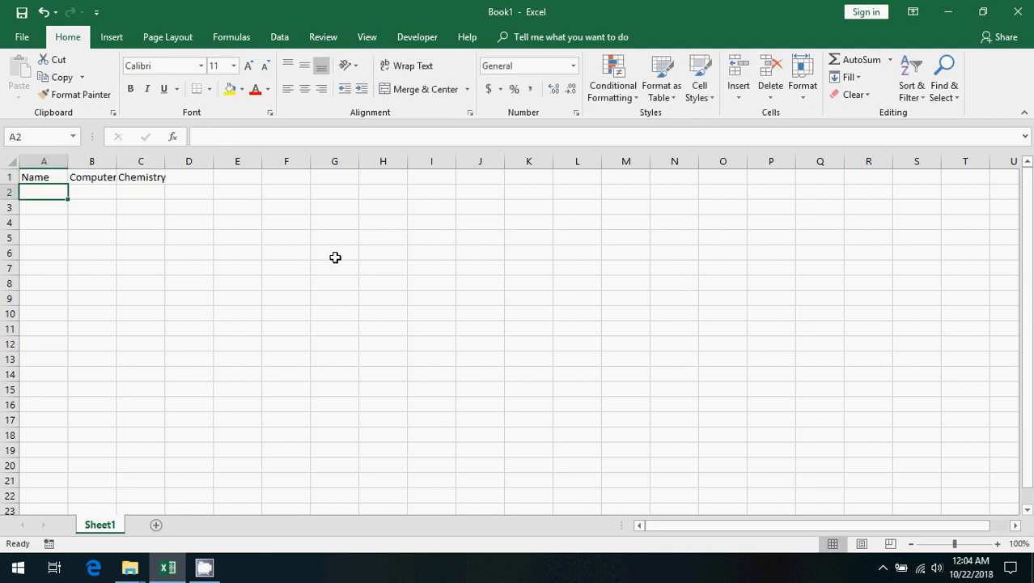
type("Steve")
key("Return")
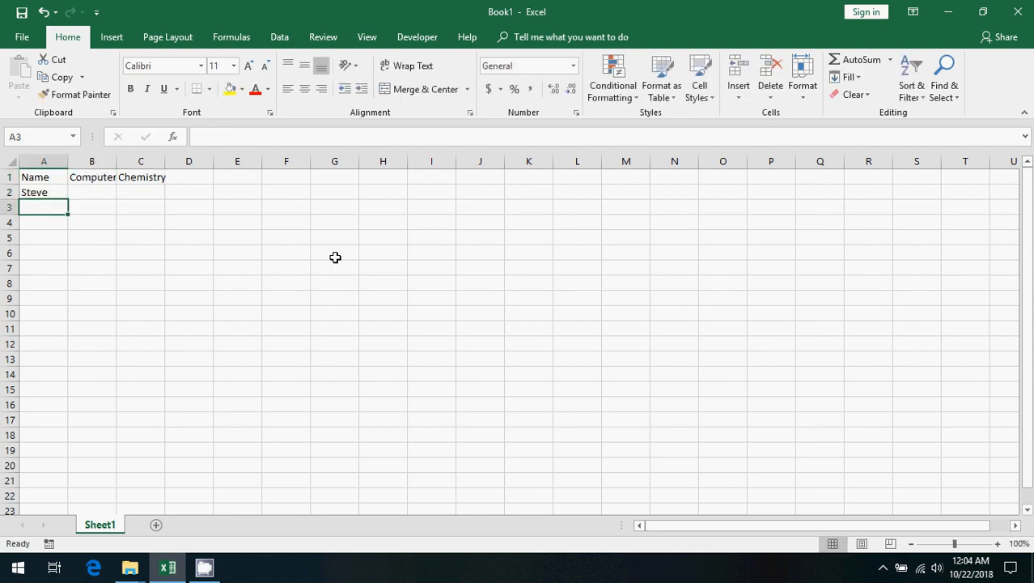
type("John")
key("Return")
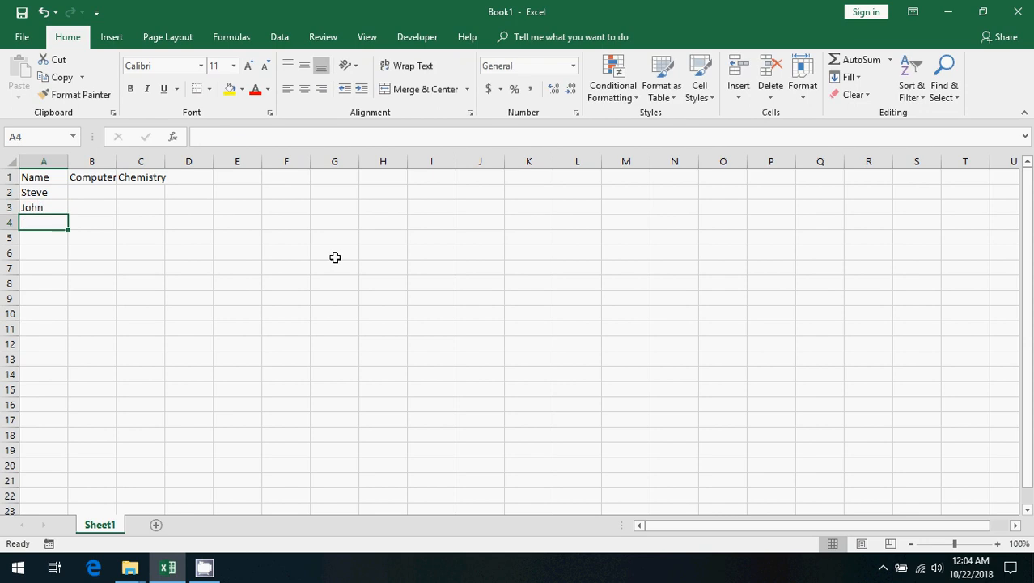
type("Ram")
key("Return")
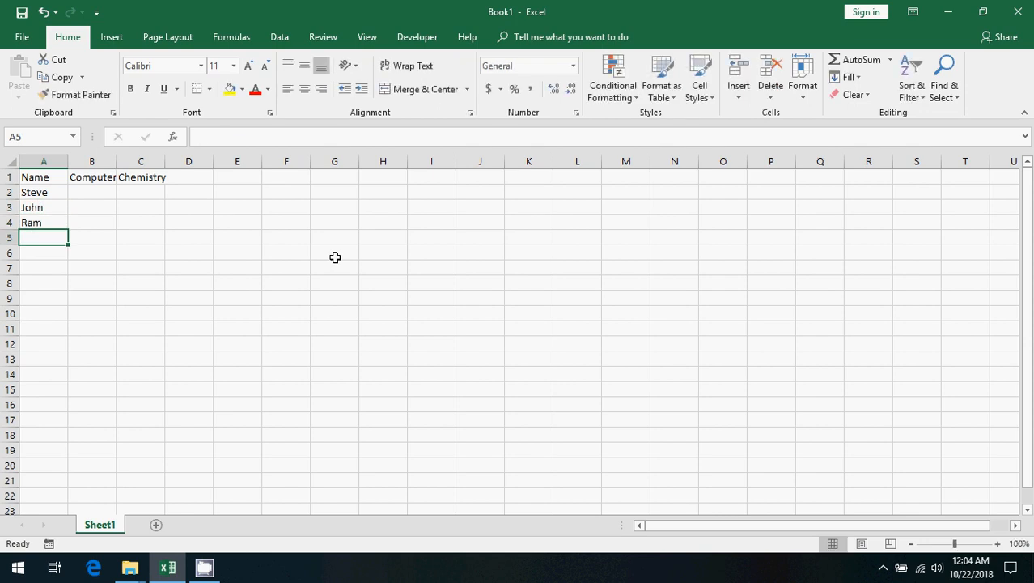
type("Shyam")
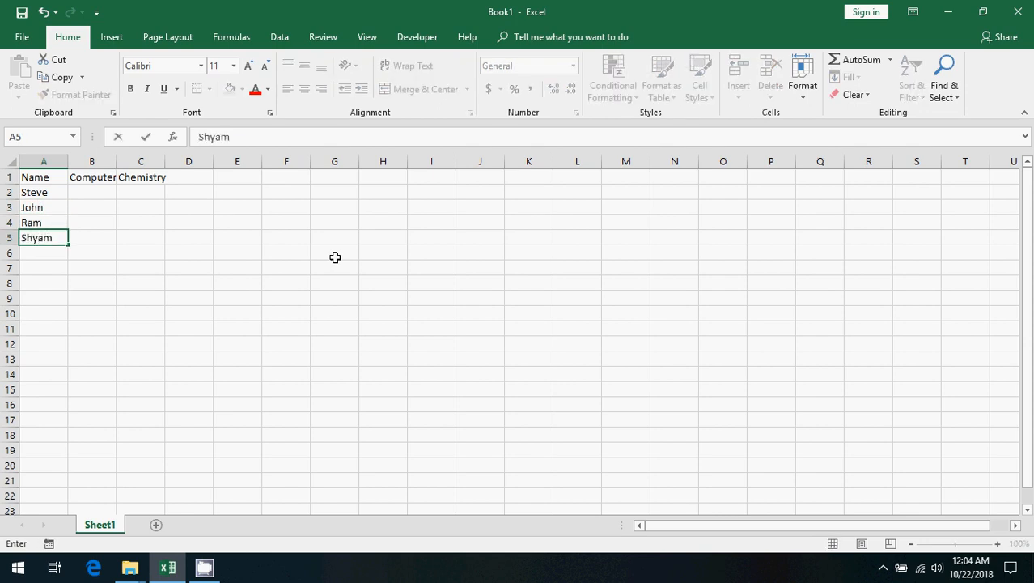
key("Return")
AutoFit the widths of columns A through C to their contents
key("ctrl+space")
key("shift+Right")
key("shift+Right")
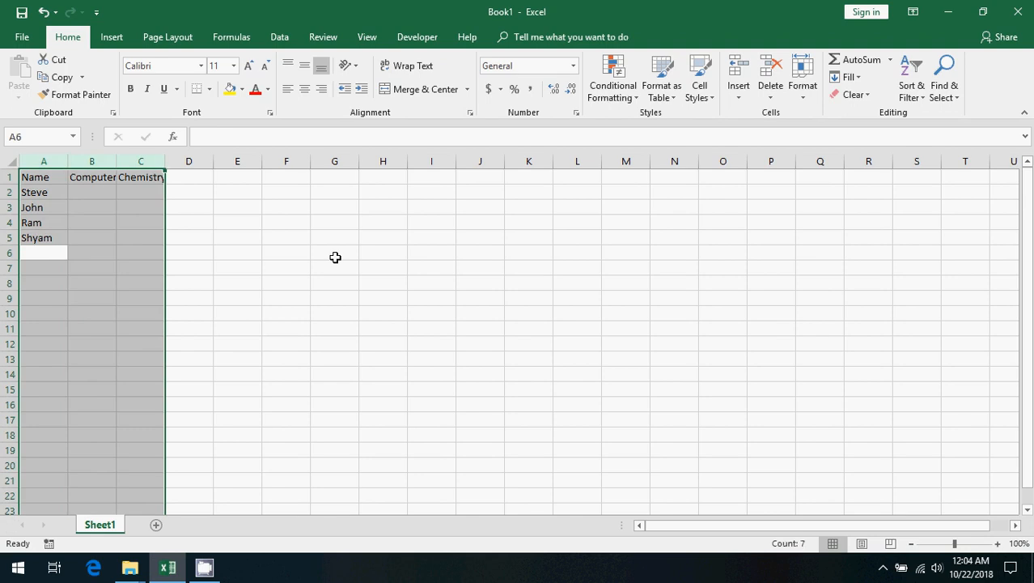
key("alt+h")
key("o")
key("i")
key("Up")
key("Up")
key("Up")
key("Up")
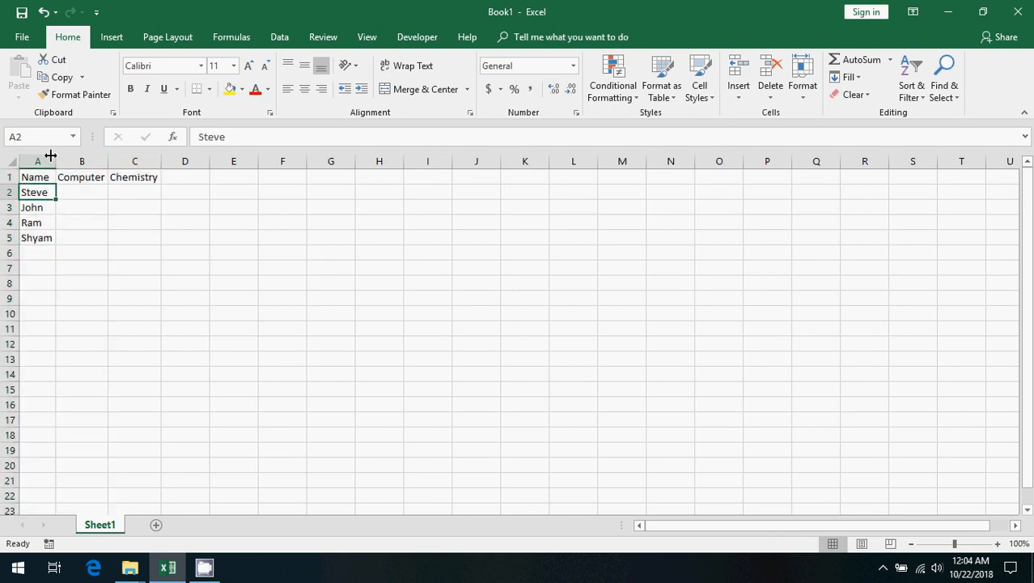
Widen columns A, B and C beyond their contents and make heading row 1 slightly taller, about 15.75 high
left_click_drag(56, 168, 240, 165)
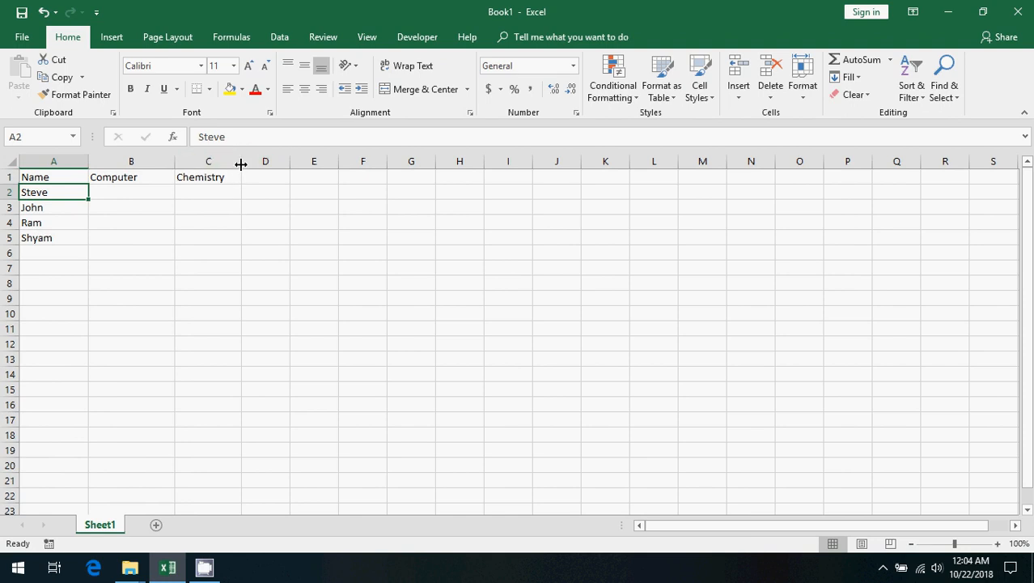
mouse_move(241, 164)
left_mouse_down()
mouse_move(230, 164)
mouse_move(254, 165)
mouse_move(222, 169)
mouse_move(243, 166)
left_mouse_up()
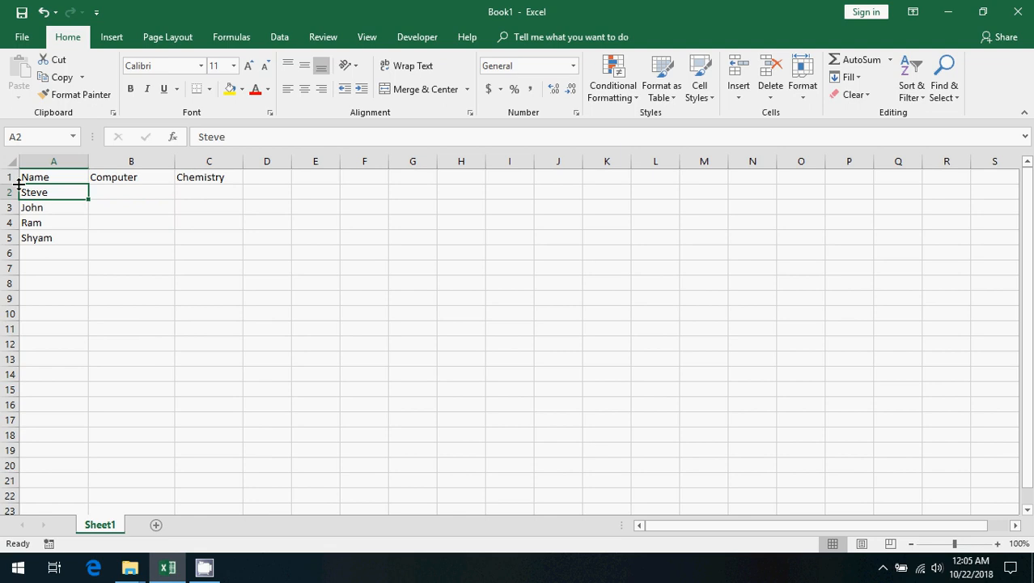
mouse_move(18, 184)
left_mouse_down()
mouse_move(20, 196)
mouse_move(20, 186)
left_mouse_up()
left_click(134, 192)
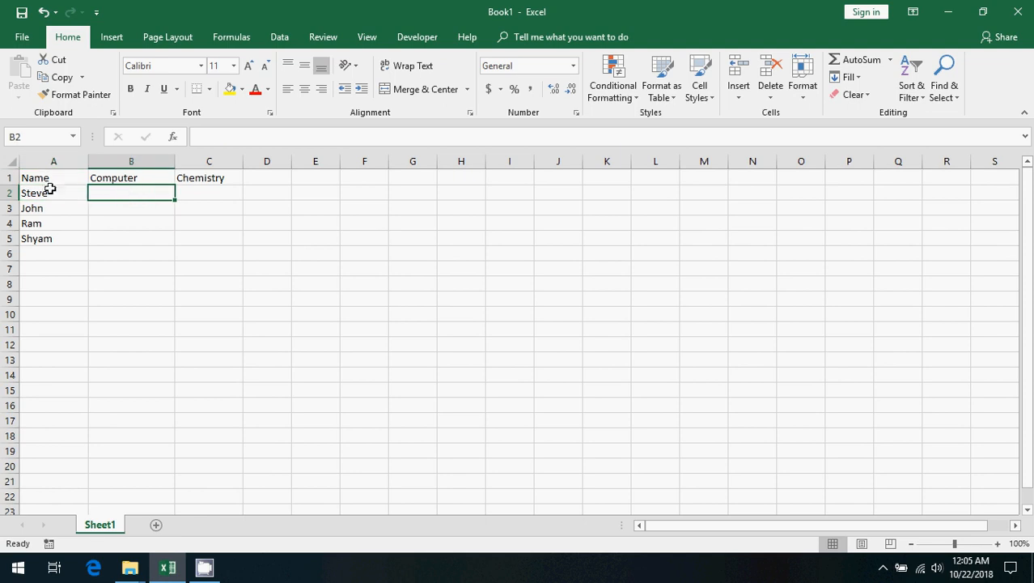
Check the exact row height setting of row 1 and leave it unchanged
left_click(9, 180)
right_click(9, 179)
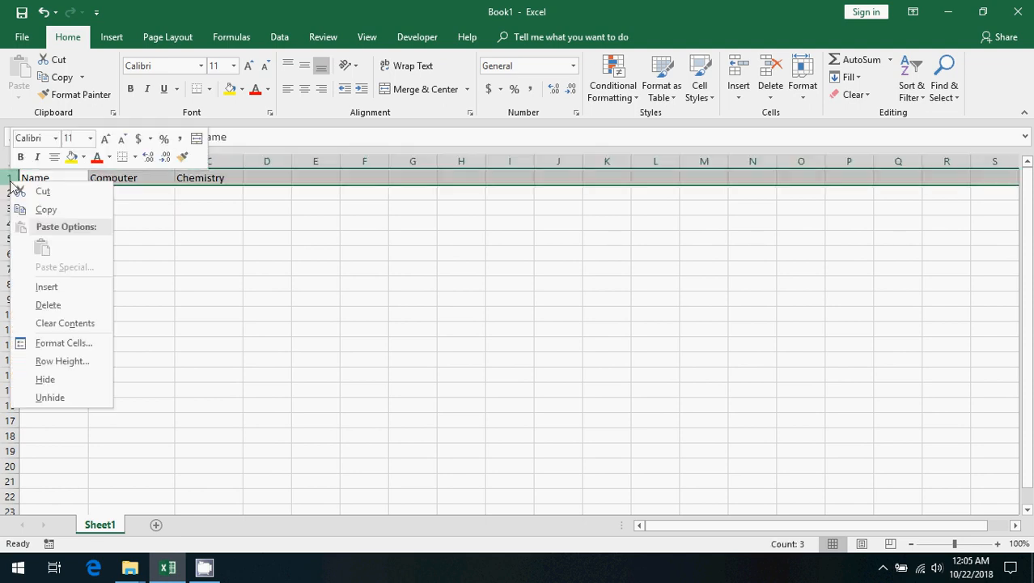
left_click(62, 361)
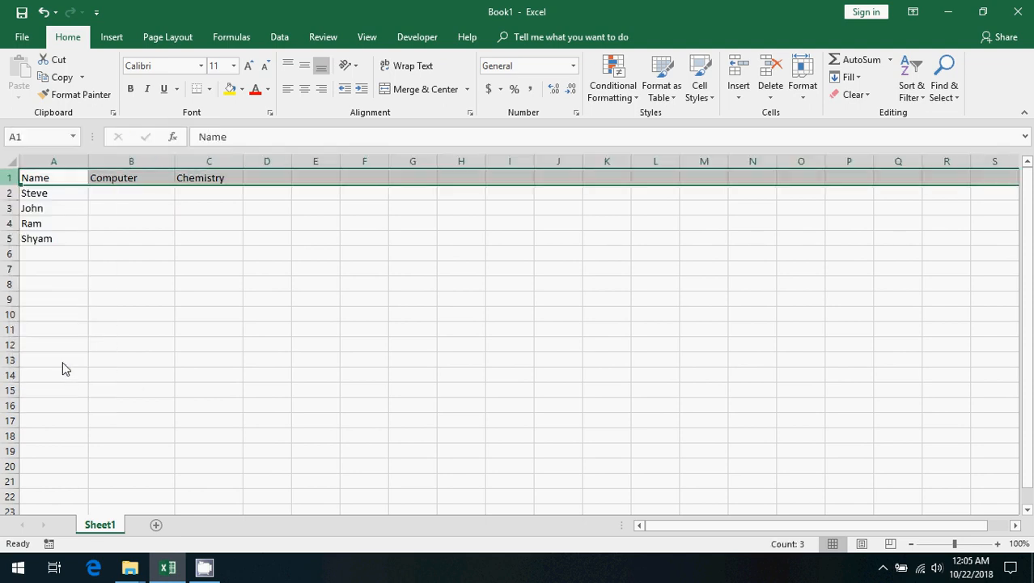
left_click_drag(63, 327, 288, 316)
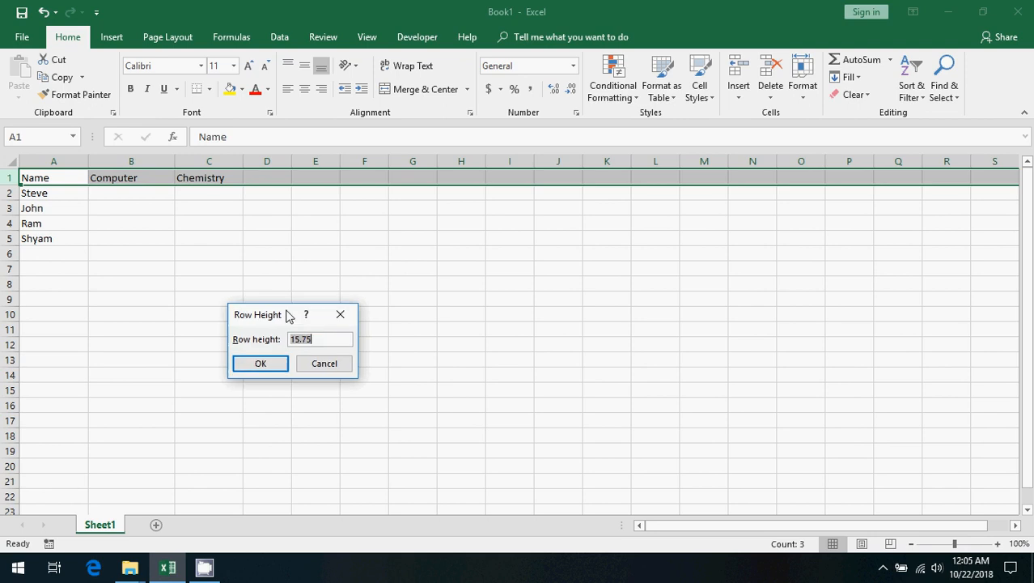
left_click(325, 338)
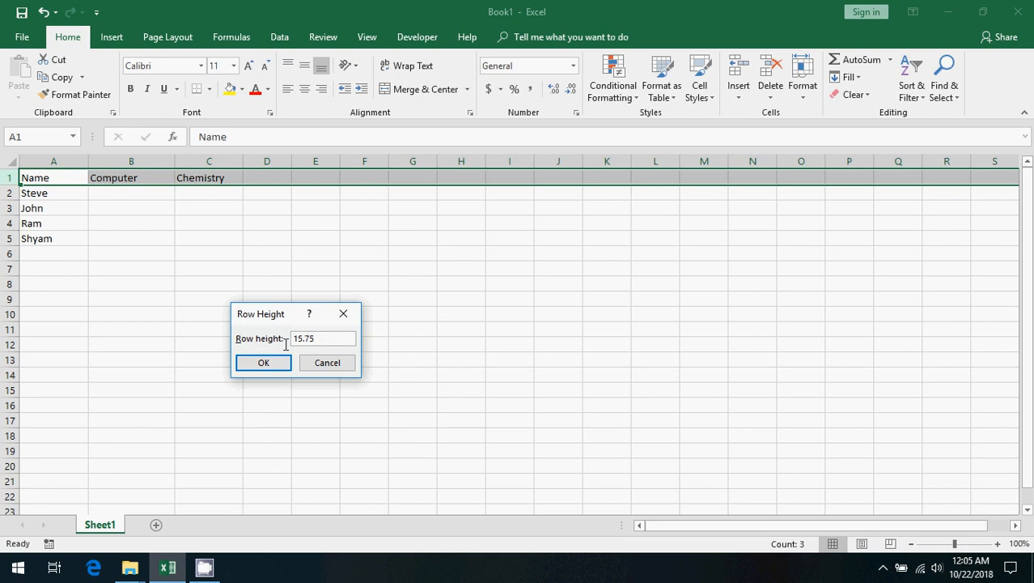
left_click_drag(329, 336, 248, 340)
left_click(327, 368)
left_click(104, 208)
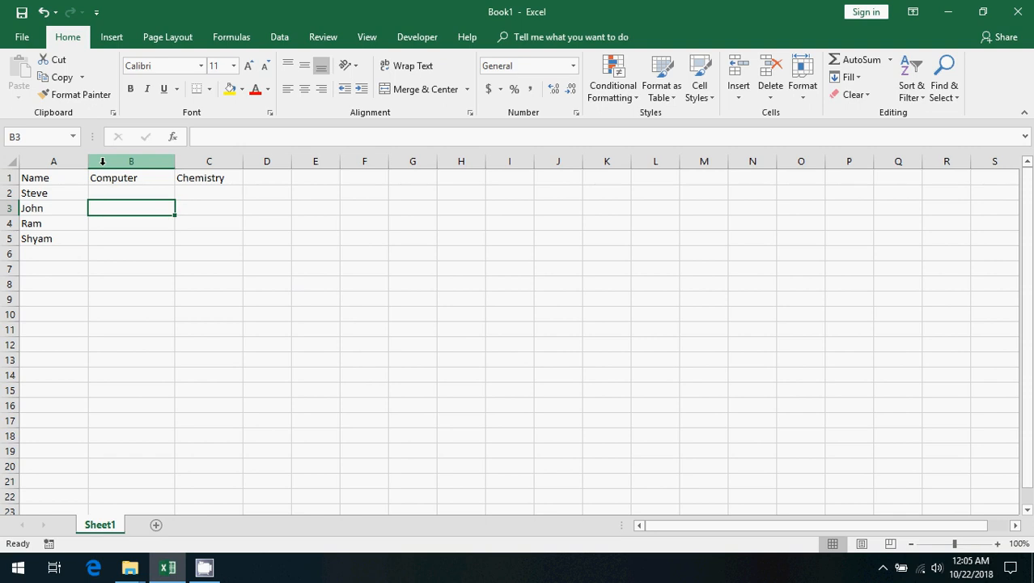
Check the column width setting of column B and leave it unchanged
left_click(103, 161)
right_click(103, 161)
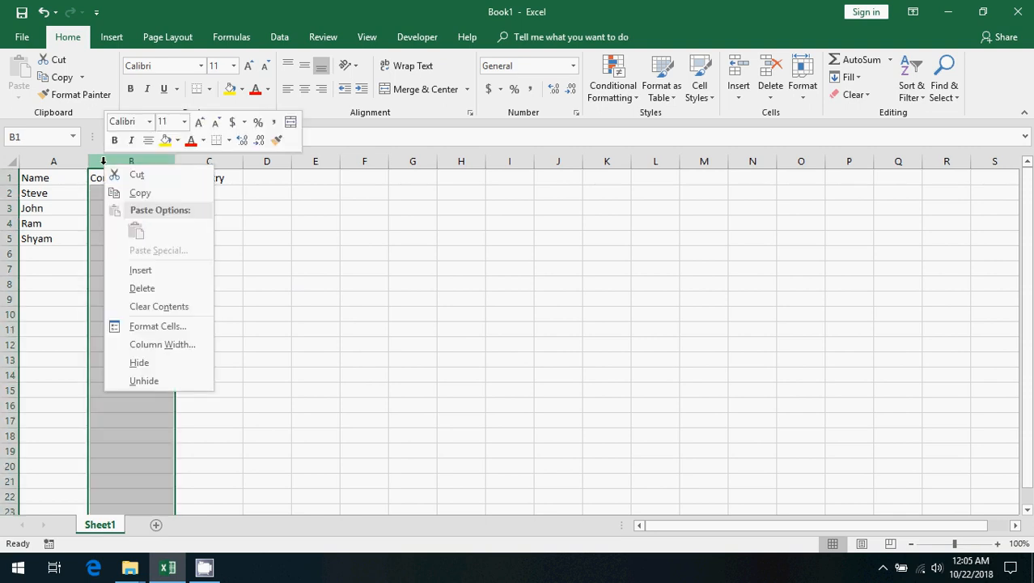
left_click(172, 343)
left_click(220, 352)
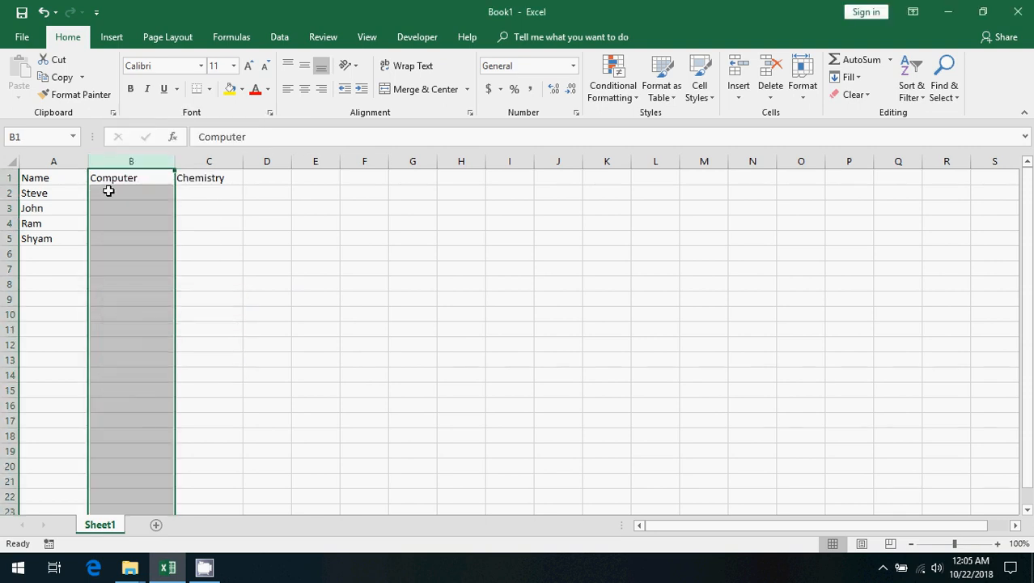
left_click(106, 192)
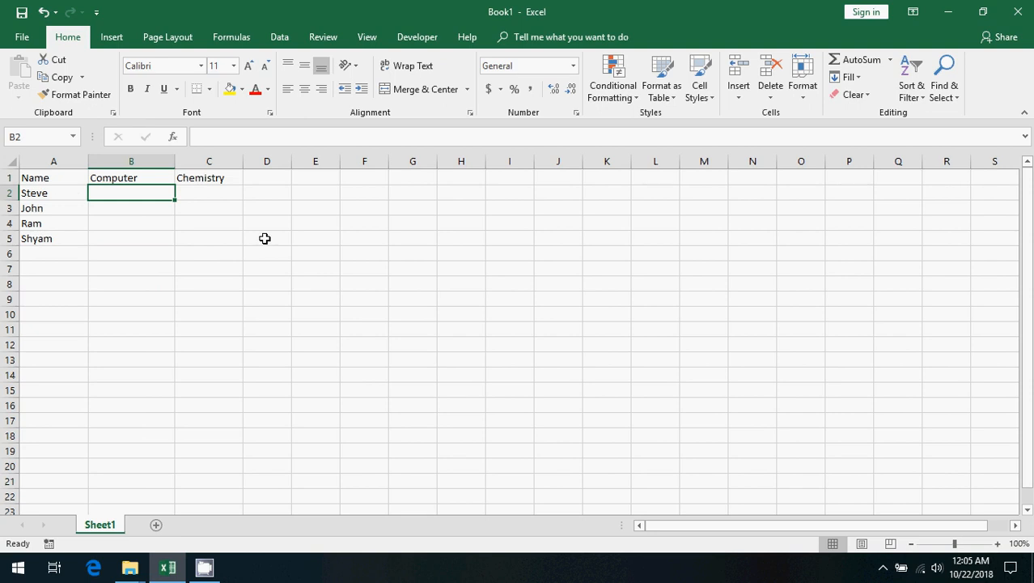
Enter 9 as the first student's Computer mark in cell B2
left_click(194, 197)
left_click(123, 195)
type("9")
key("Tab")
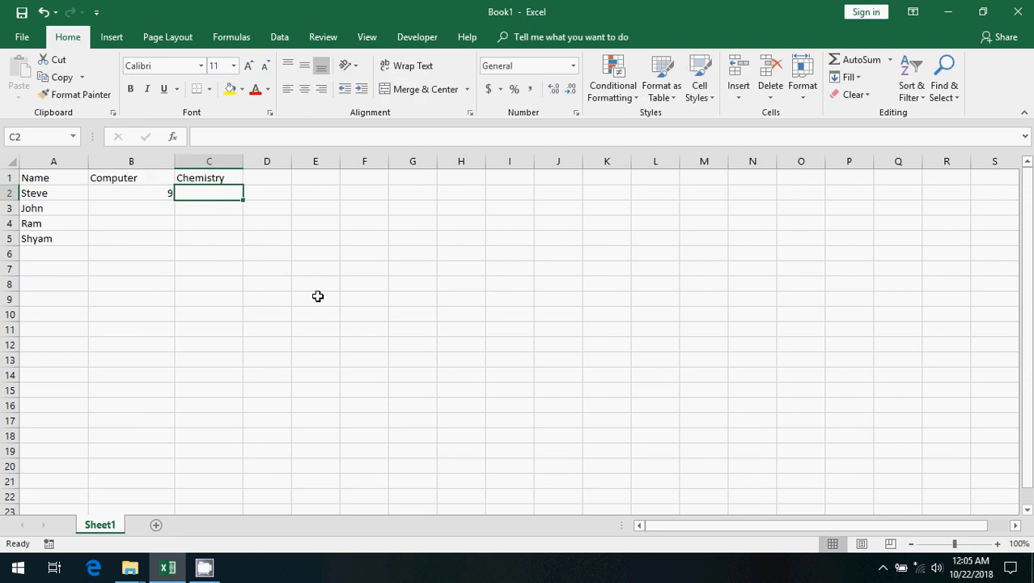
Enter 8 as the first student's Chemistry mark in cell C2
type("8")
key("Return")
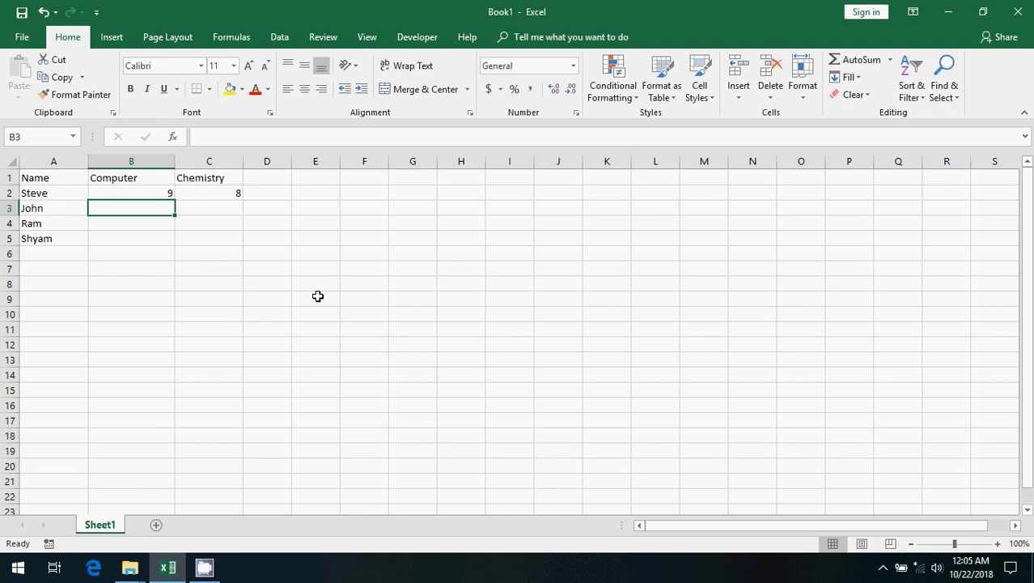
key("Up")
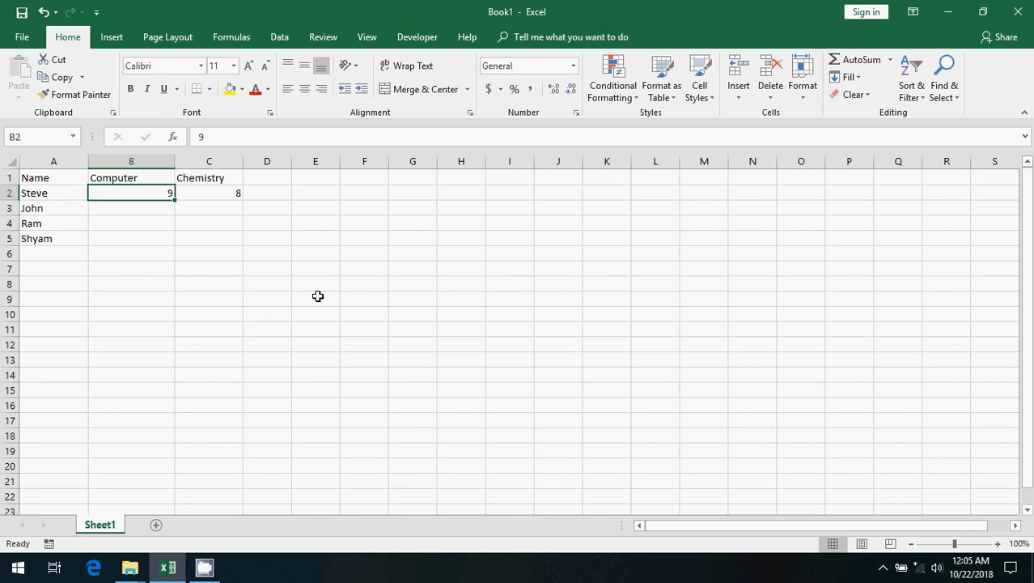
key("Left")
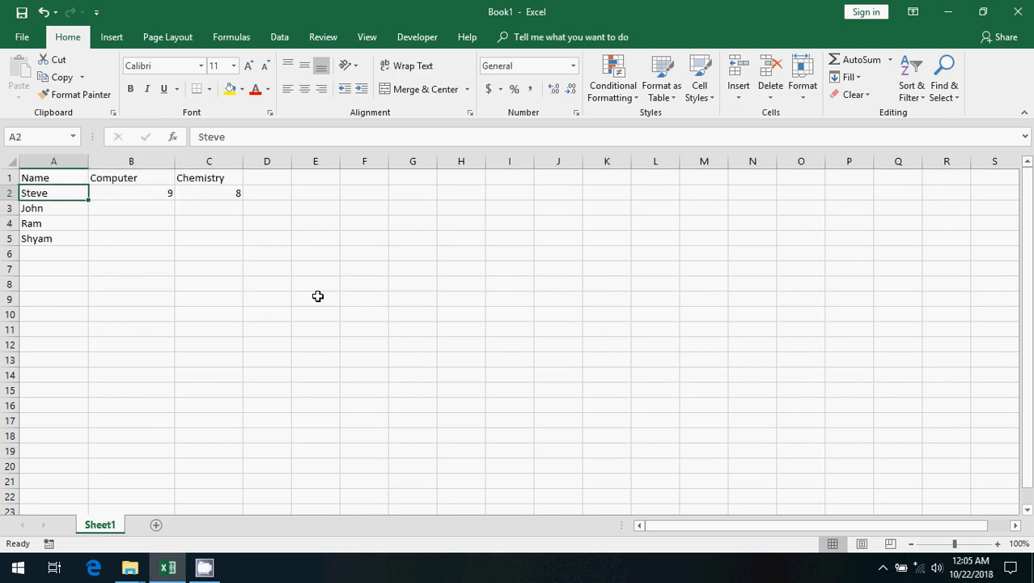
key("Down")
key("Down")
key("Down")
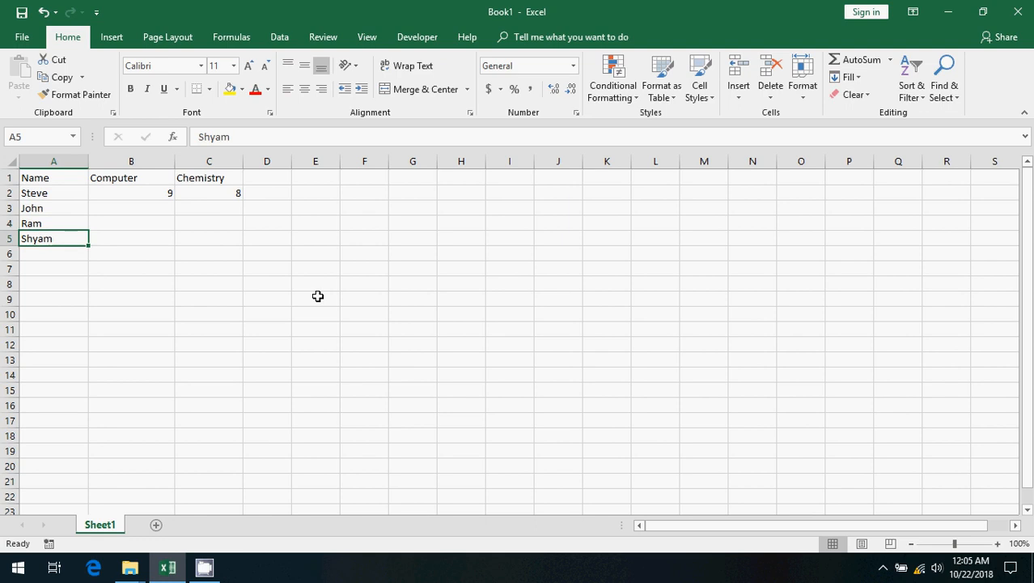
key("Right")
key("shift+Up")
key("shift+Up")
key("shift+Up")
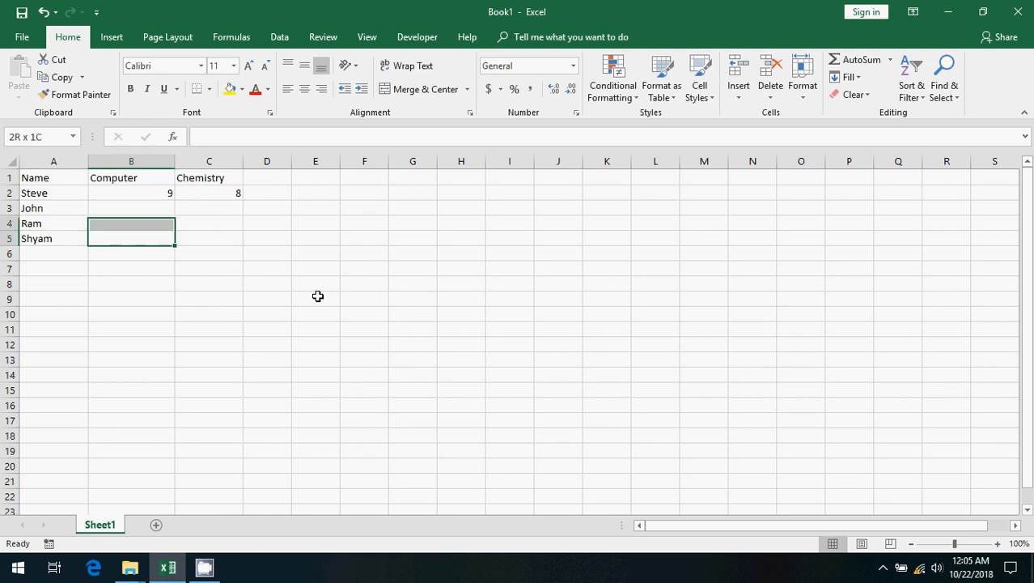
key("Right")
key("Up")
key("Up")
key("Left")
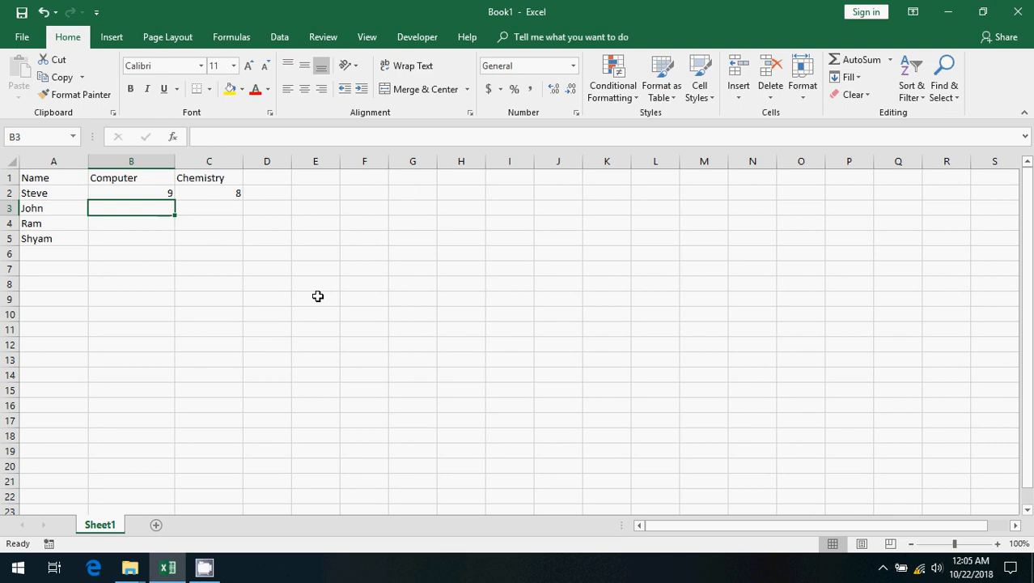
Enter the second student's marks in row 3: 7 for Computer and 9 for Chemistry
type("7")
key("Right")
type("9")
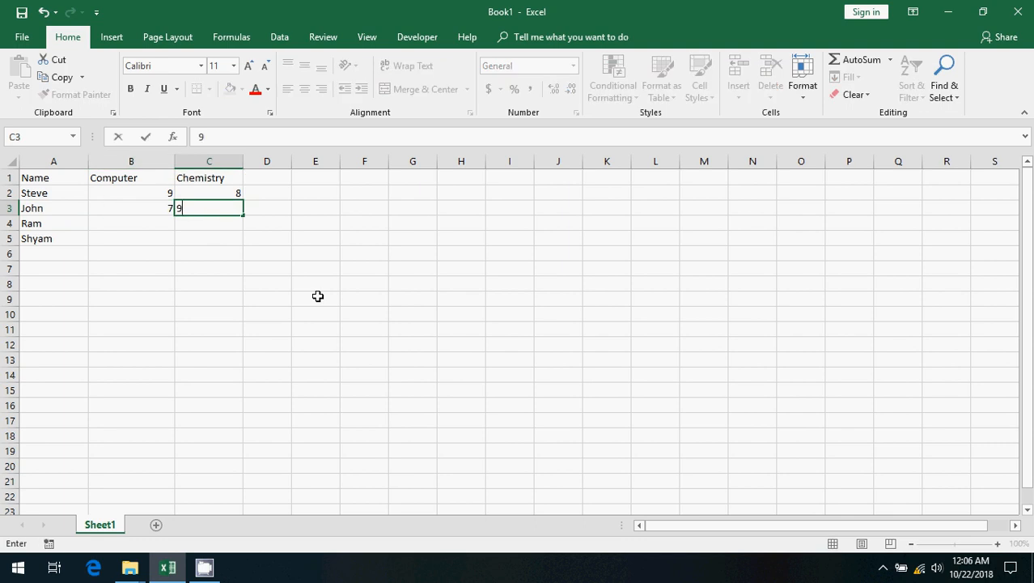
key("Return")
Enter the third student's marks in row 4: 6 for Computer and 8 for Chemistry
key("Left")
type("6")
key("Right")
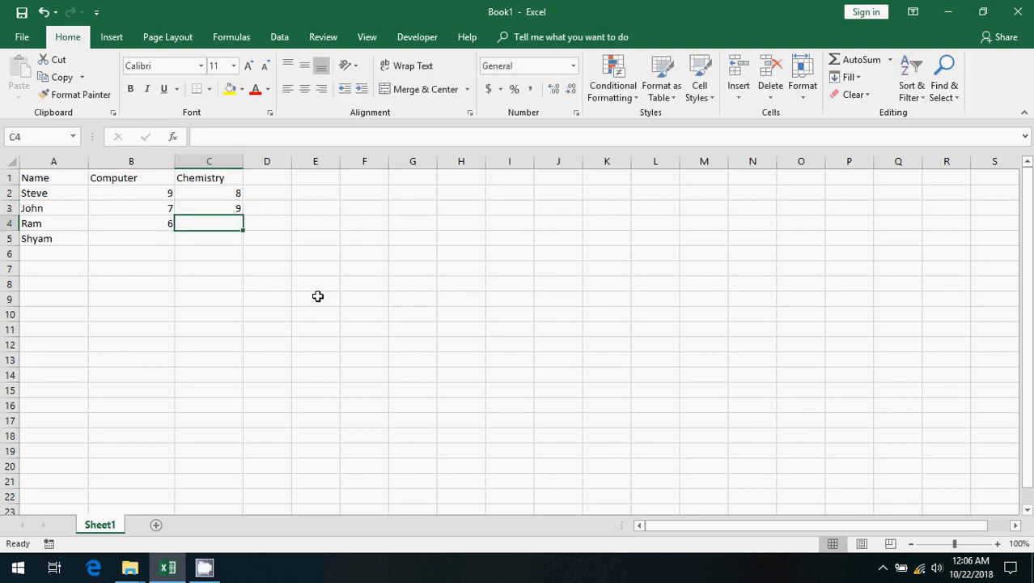
type("8")
key("Right")
Enter the fourth student's marks in row 5: 7 for Computer and 4 for Chemistry
key("Down")
key("Left")
key("Left")
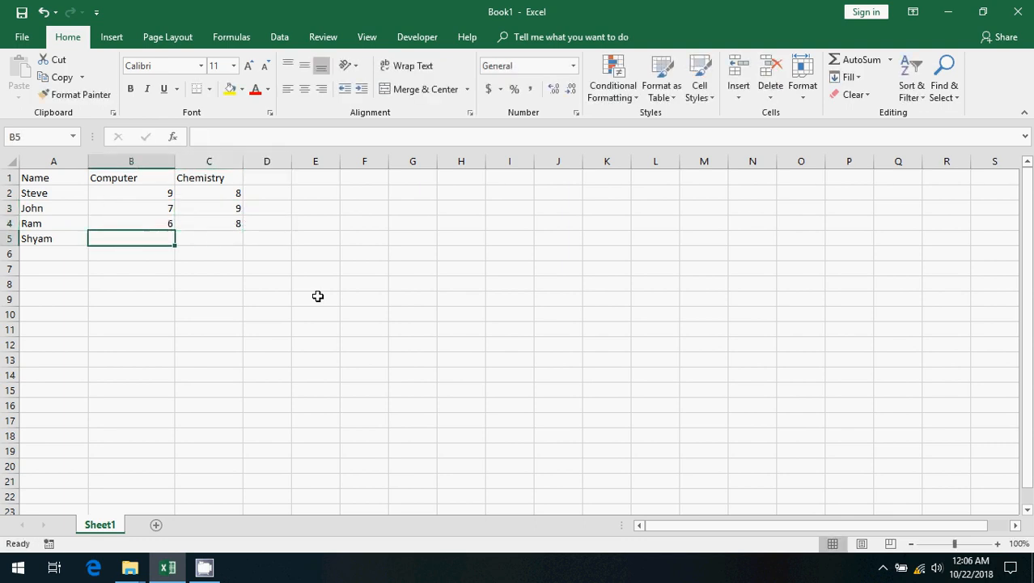
type("7")
key("Right")
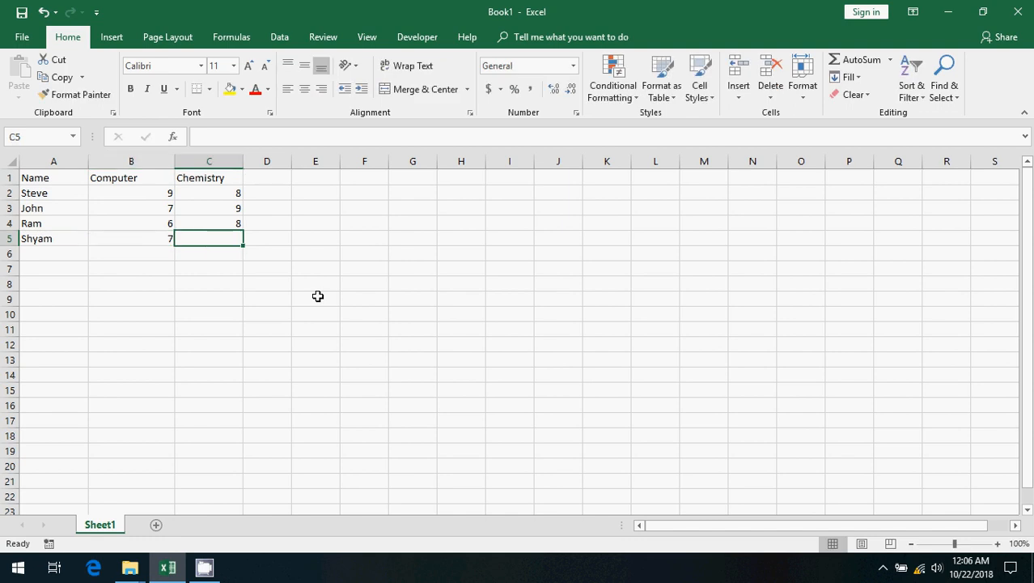
type("4")
key("Down")
Add the heading Total in cell D1, beside the Chemistry heading
key("Left")
key("Up")
key("Up")
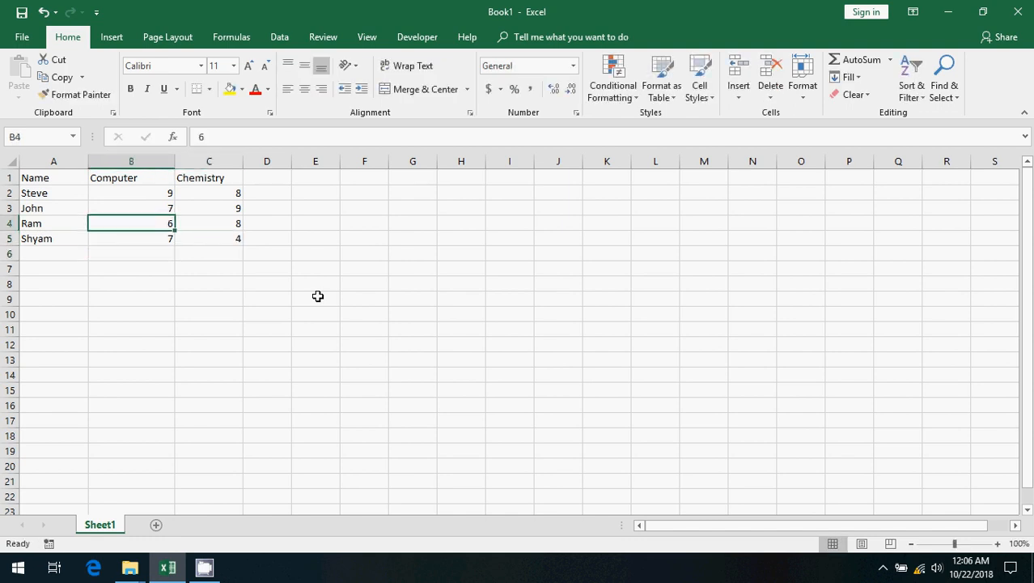
key("Up")
key("Right")
key("Right")
key("Right")
key("Up")
key("Up")
key("Left")
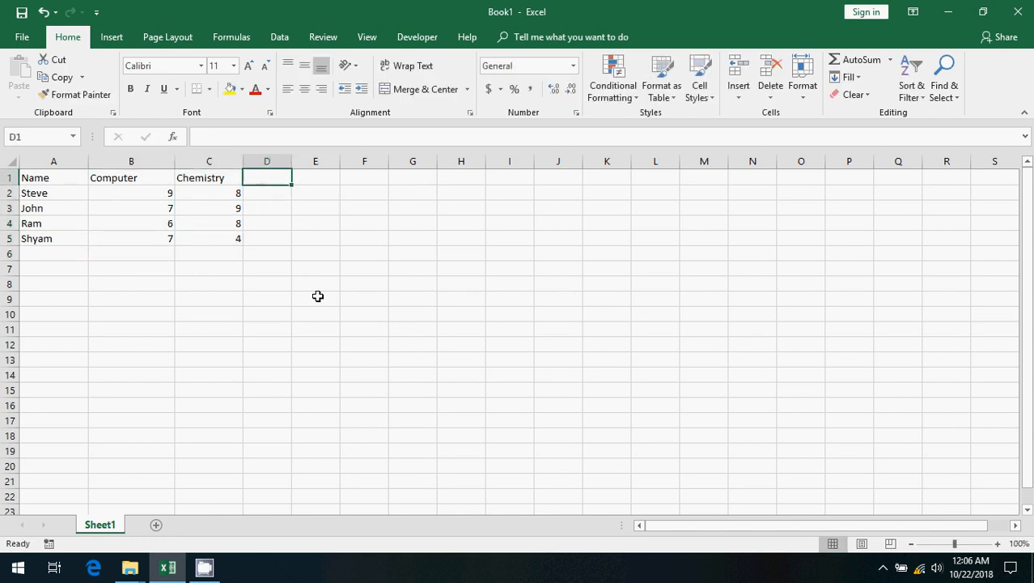
type("TOtal")
key("BackSpace")
key("BackSpace")
key("BackSpace")
key("BackSpace")
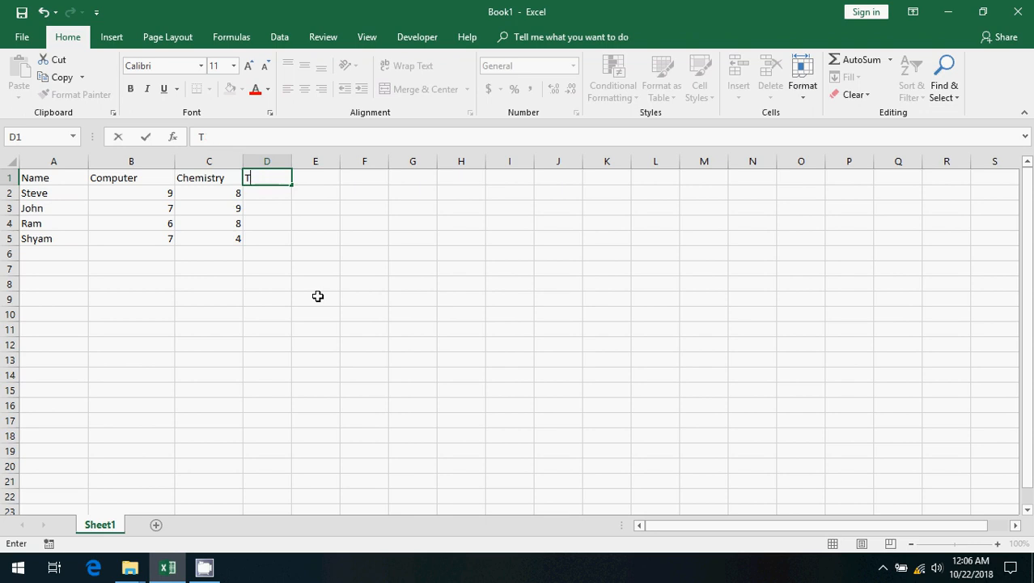
type("otal")
key("Return")
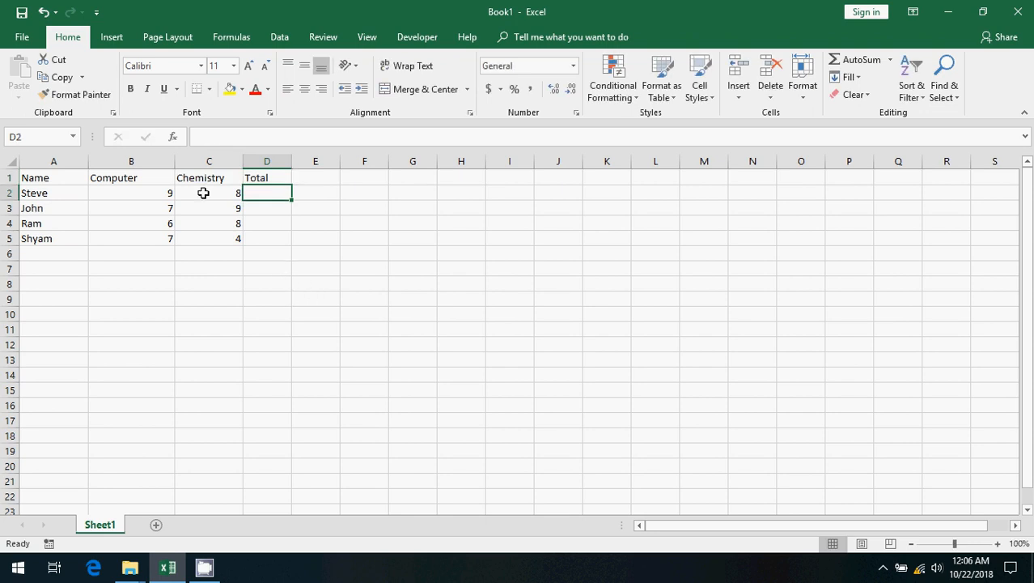
Calculate the first student's total in cell D2 with the typed-number formula =9+8
left_click(159, 192)
left_click(208, 192)
left_click(271, 192)
type("=")
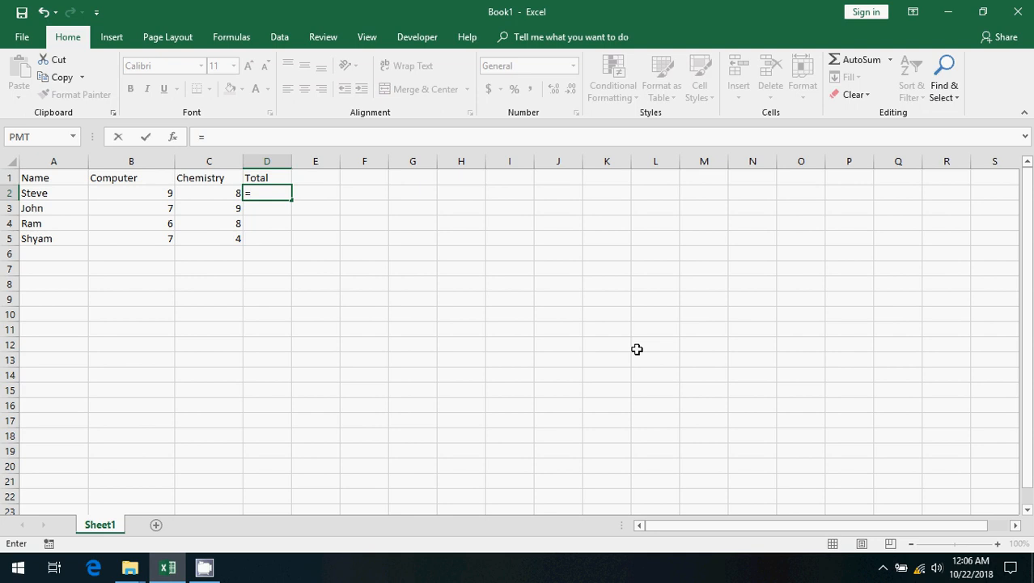
type("9+8")
key("Return")
key("Up")
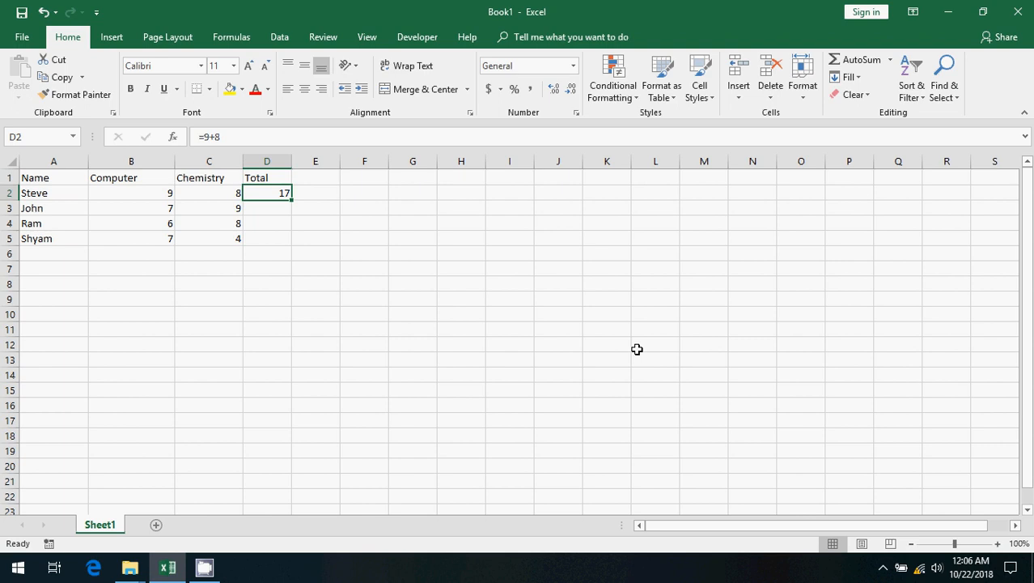
Calculate the second student's total in cell D3 with the typed-number formula =7+9
key("Down")
key("Left")
key("Left")
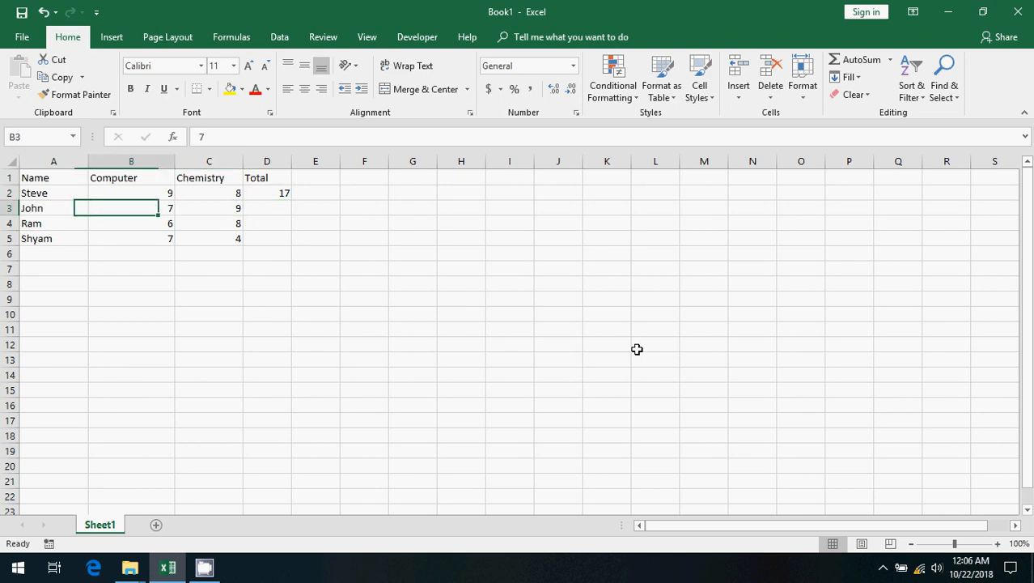
key("Right")
key("Right")
type("=")
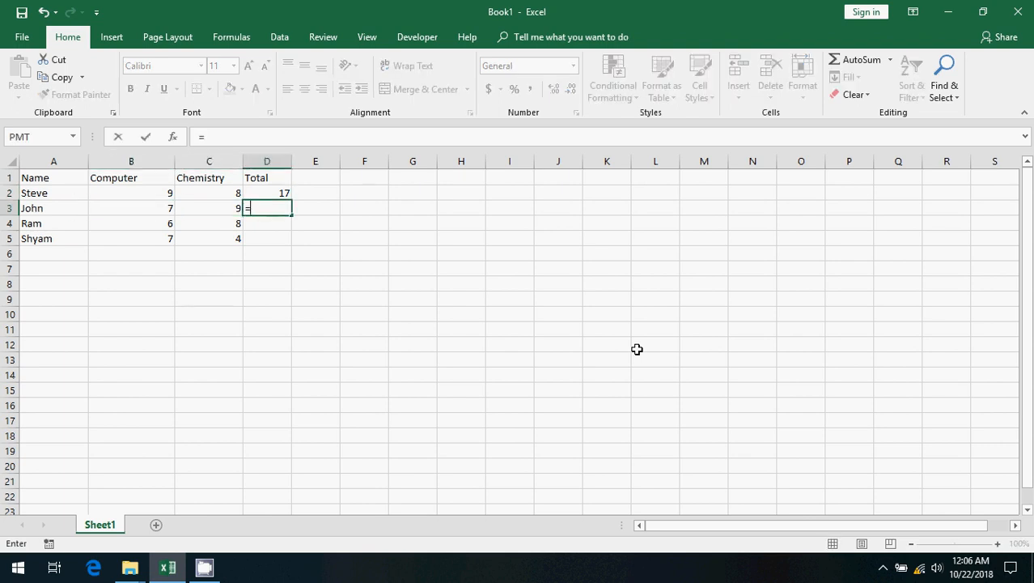
type("7+9")
key("Return")
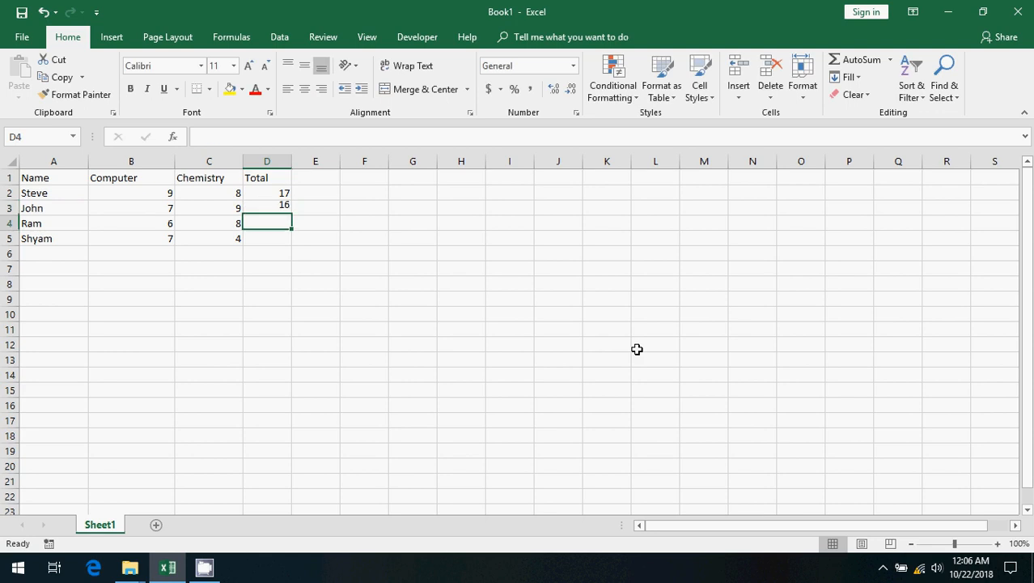
key("Up")
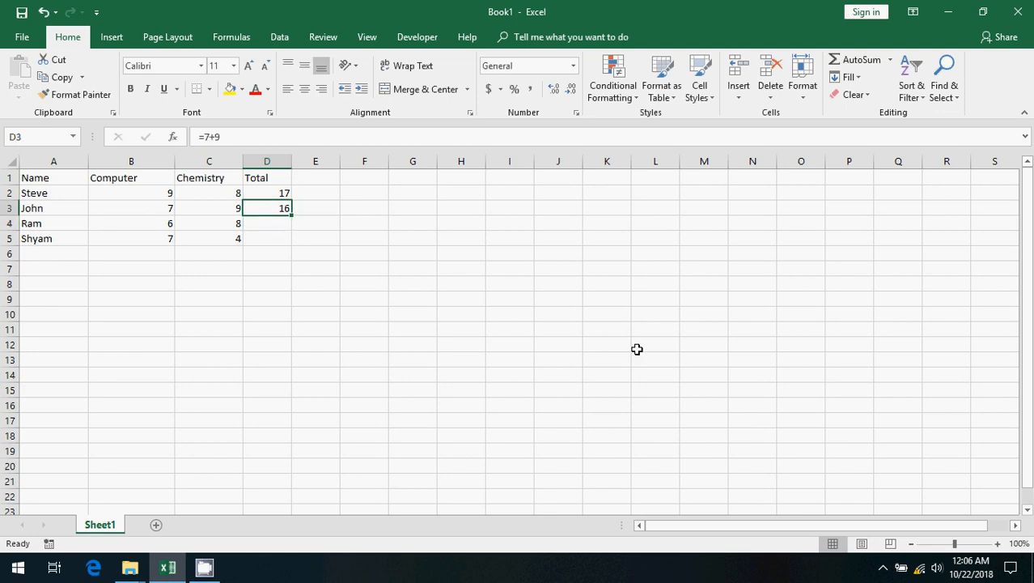
key("Down")
key("Down")
key("Left")
key("Left")
key("Left")
key("Down")
key("Down")
key("Down")
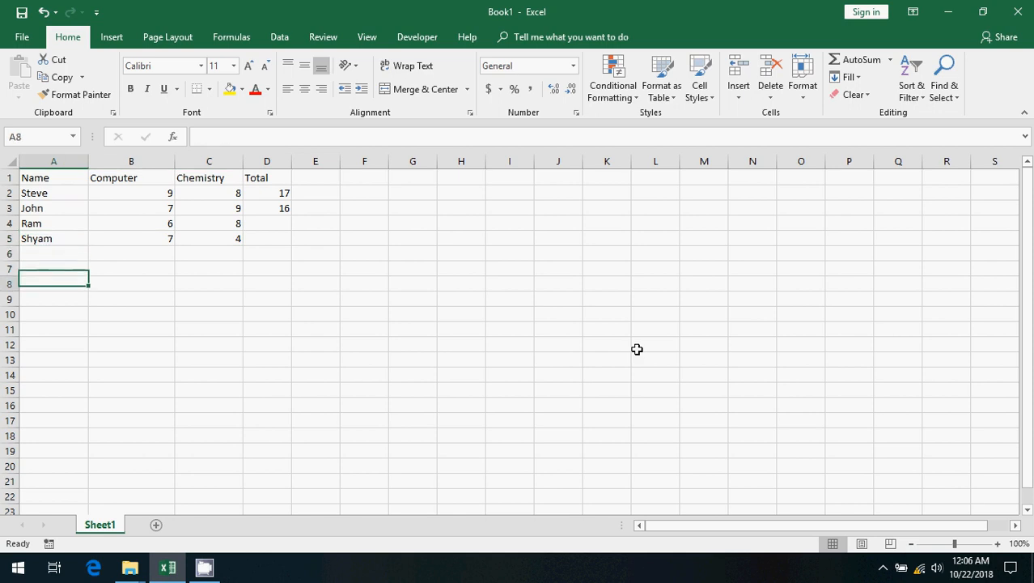
key("Down")
key("Down")
key("Down")
key("Up")
key("Up")
key("Up")
key("Up")
key("Up")
key("Up")
key("Right")
key("Right")
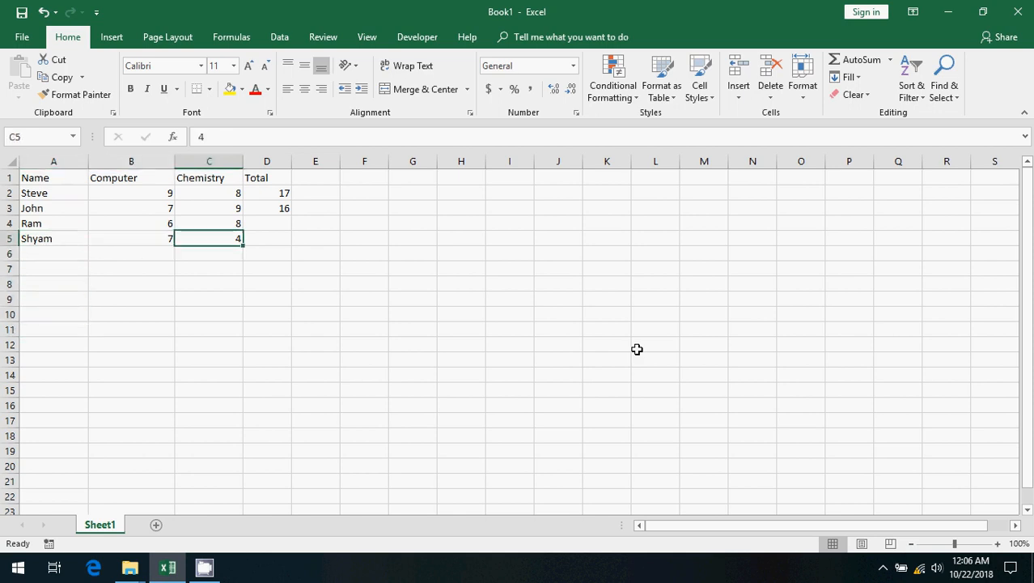
Clear the second student's total from cell D3
key("Up")
key("Up")
key("Right")
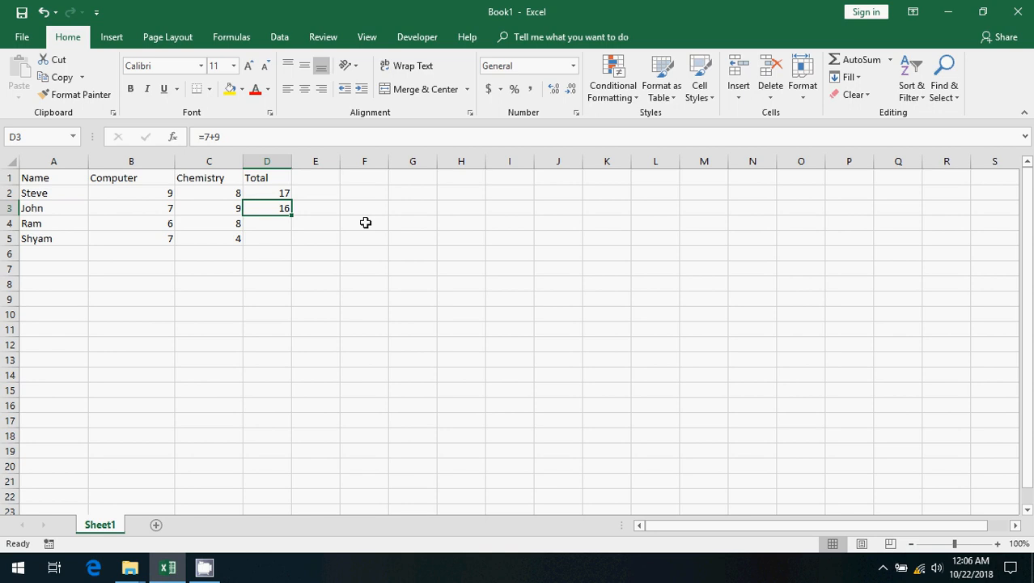
key("Delete")
Inspect the formula in cell D2 and the cell addresses of the first student's Computer and Chemistry marks
key("Up")
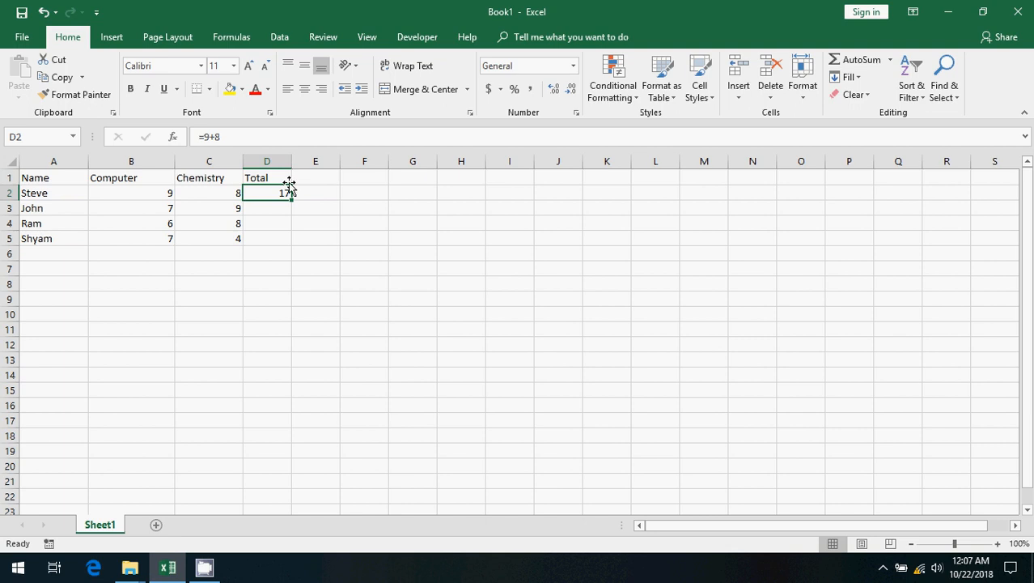
left_click(209, 136)
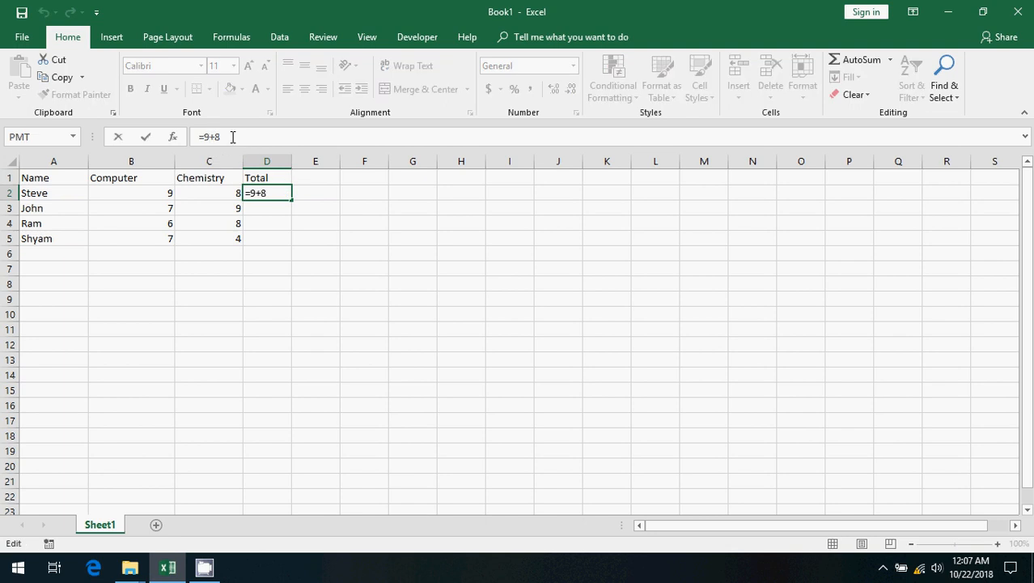
key("Escape")
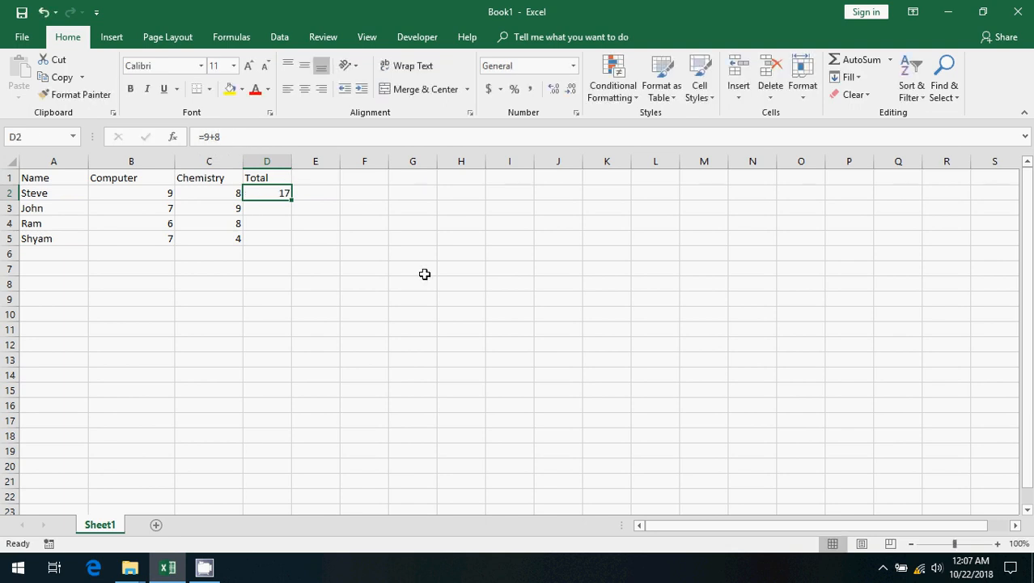
left_click(163, 193)
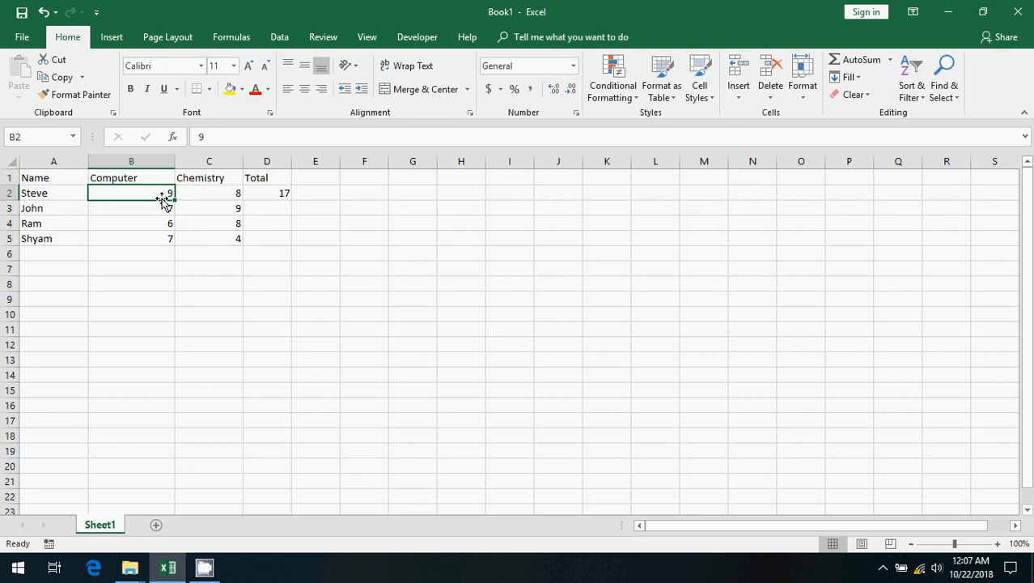
left_click(213, 195)
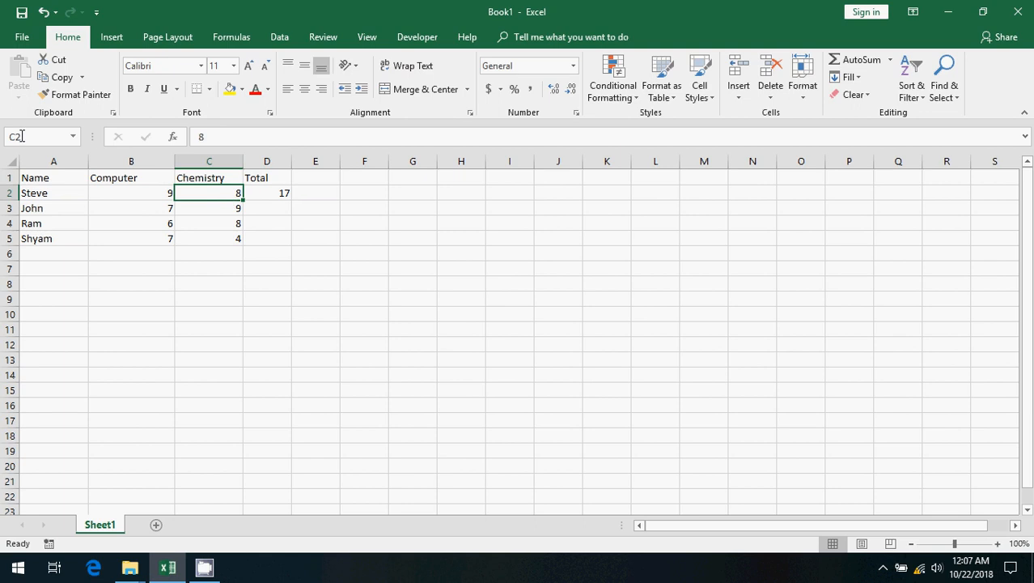
left_click(275, 193)
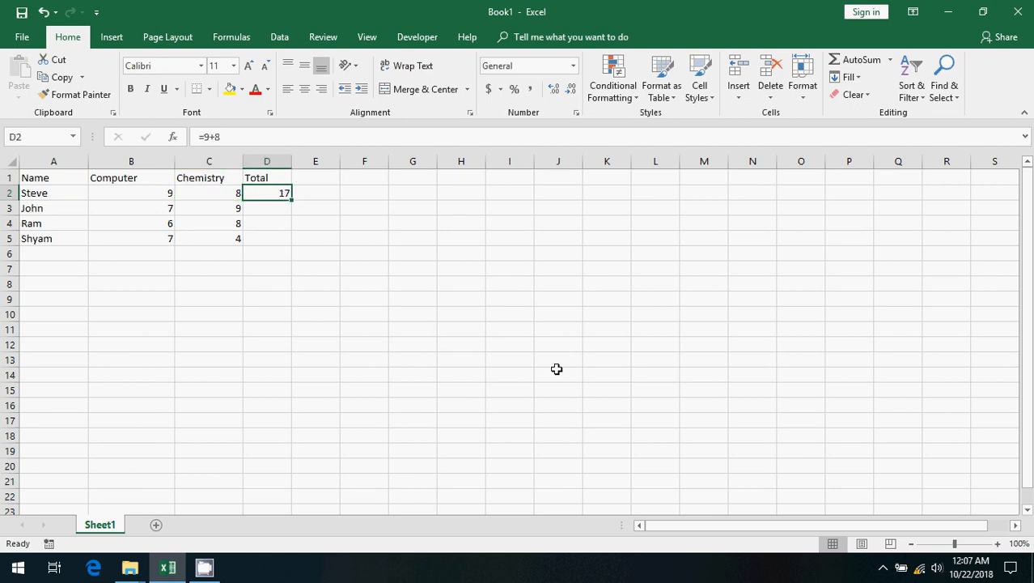
Replace the first student's total in cell D2 with the cell-reference formula =B2+C2
type("=")
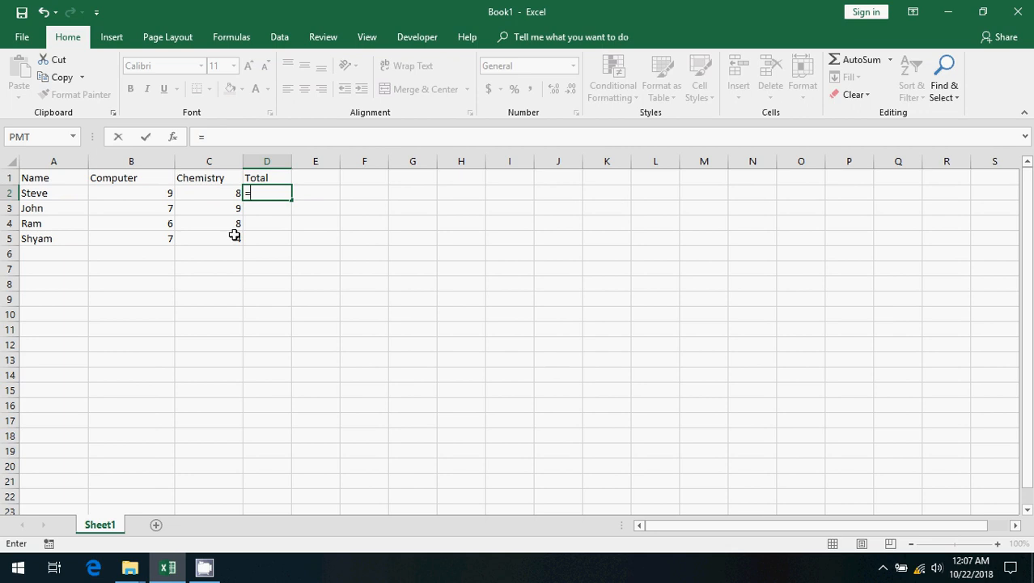
left_click(161, 193)
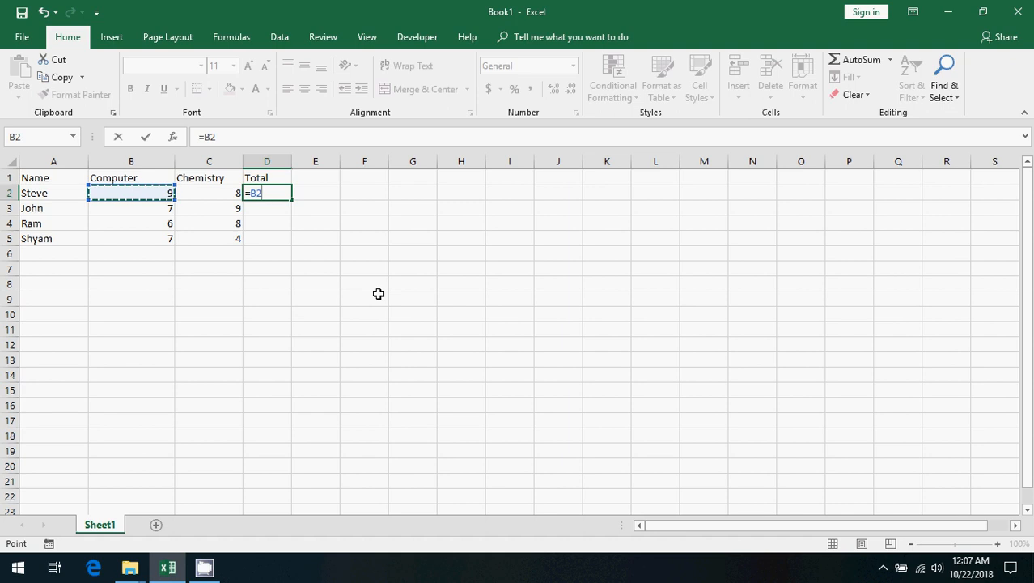
type("+")
left_click(214, 193)
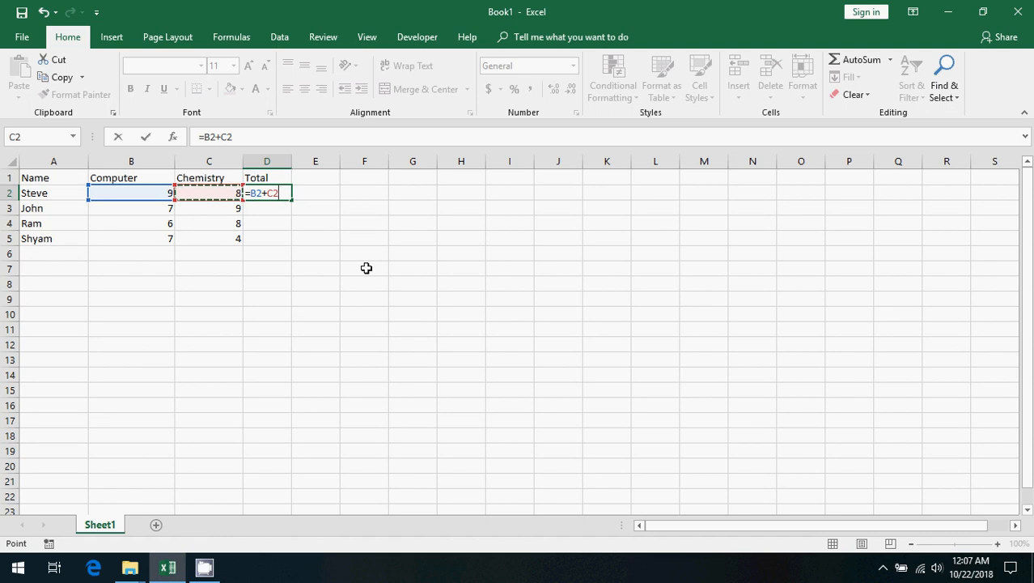
left_click(146, 139)
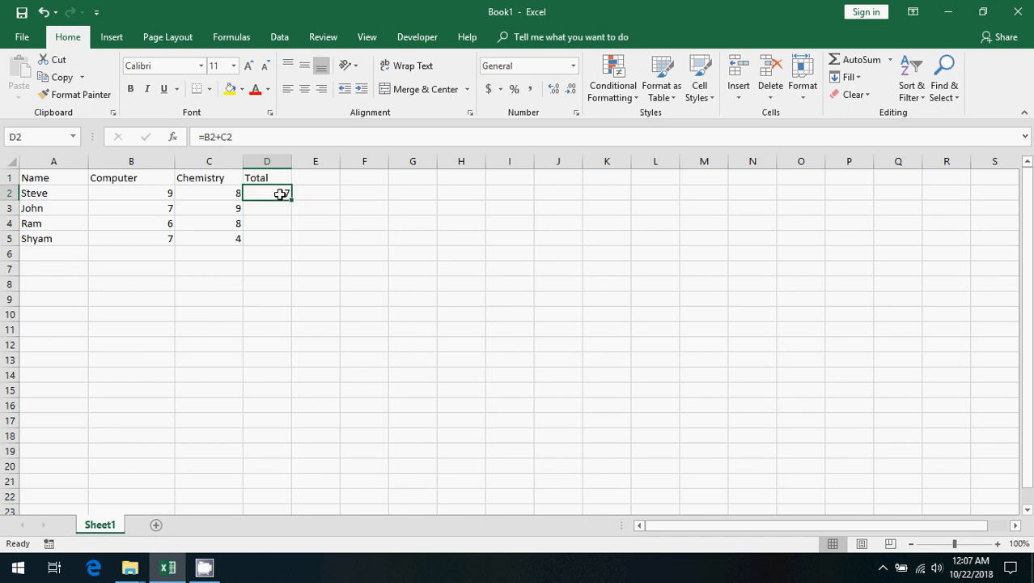
key("ctrl+c")
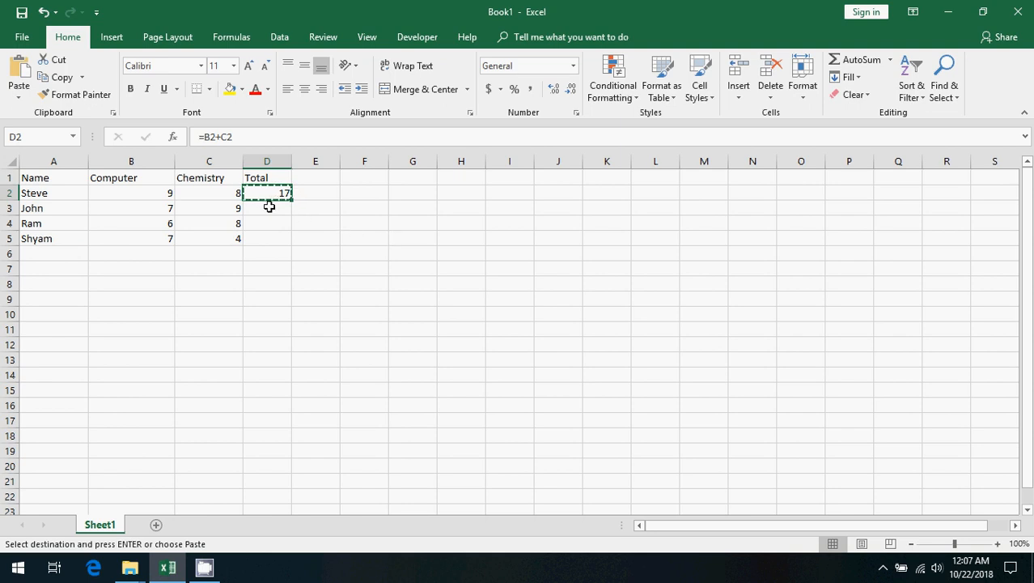
key("Escape")
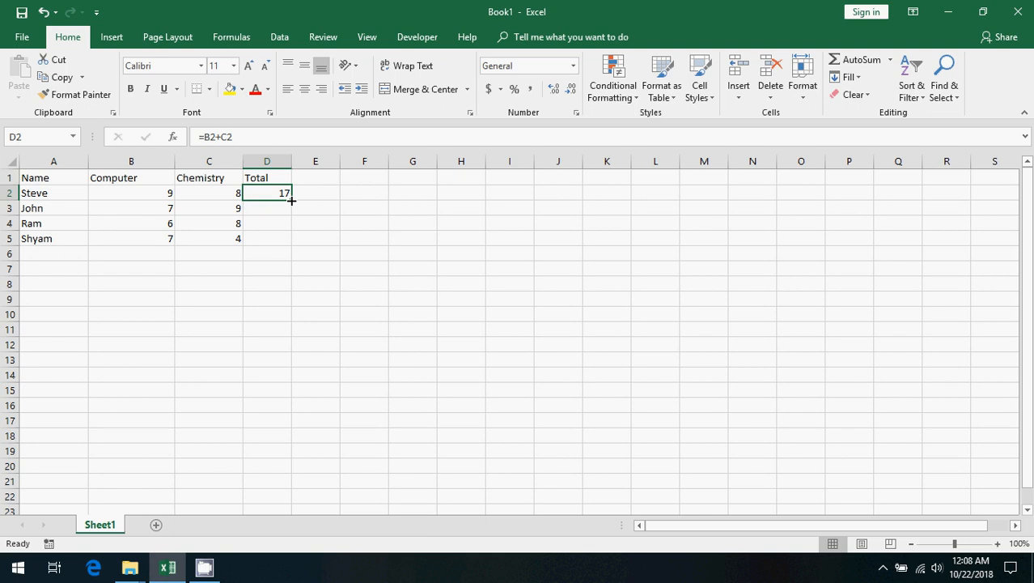
Fill the total formula from D2 down to D5 and inspect the copied formulas in D3 through D5
left_click_drag(291, 200, 290, 241)
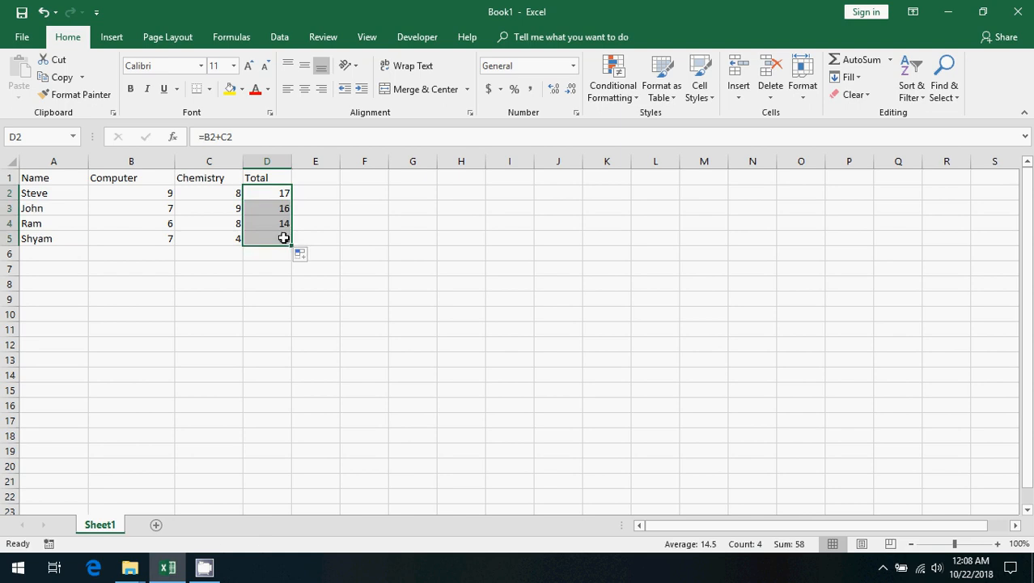
left_click(275, 205)
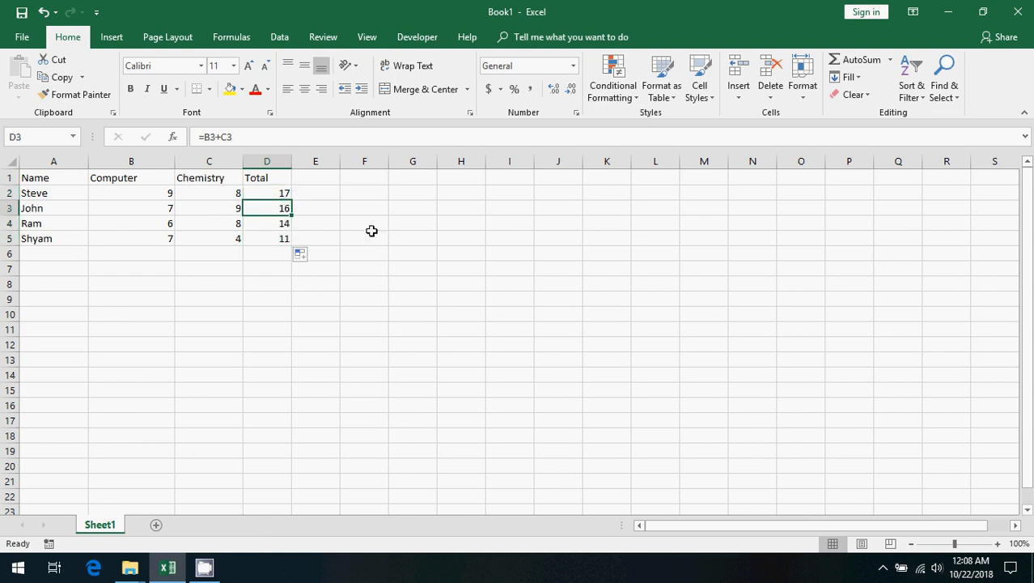
key("F2")
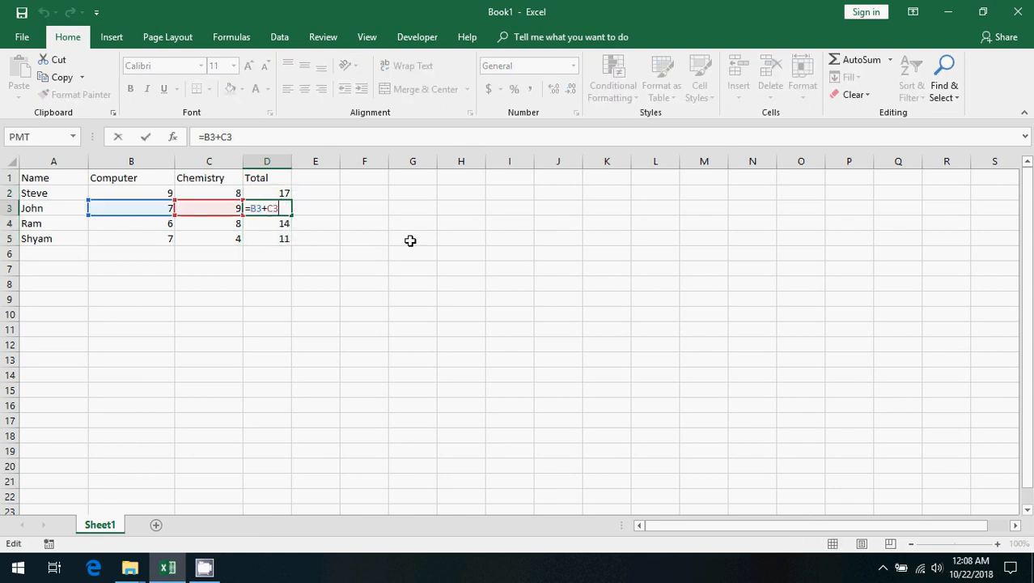
key("Return")
key("F2")
key("Return")
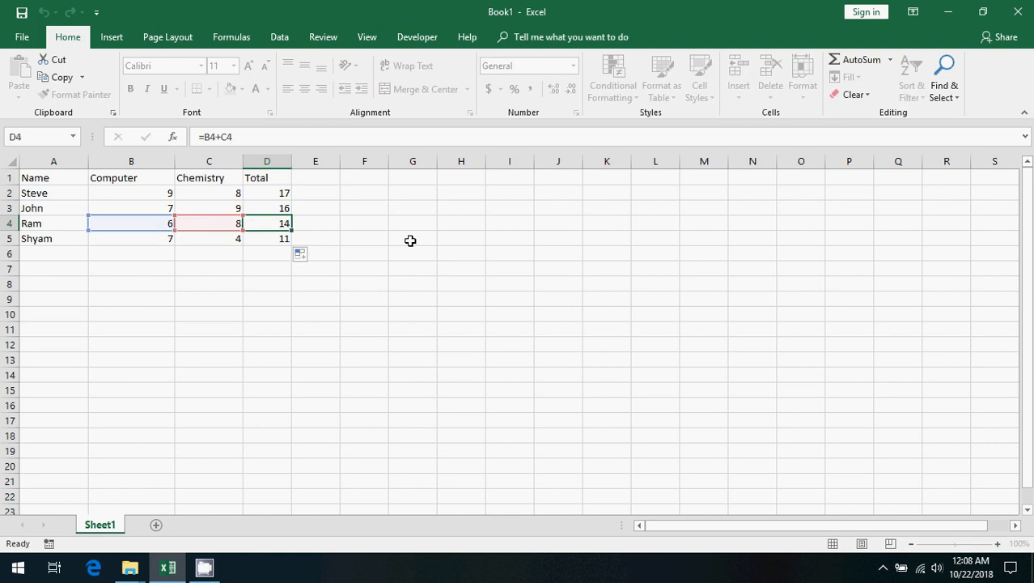
key("F2")
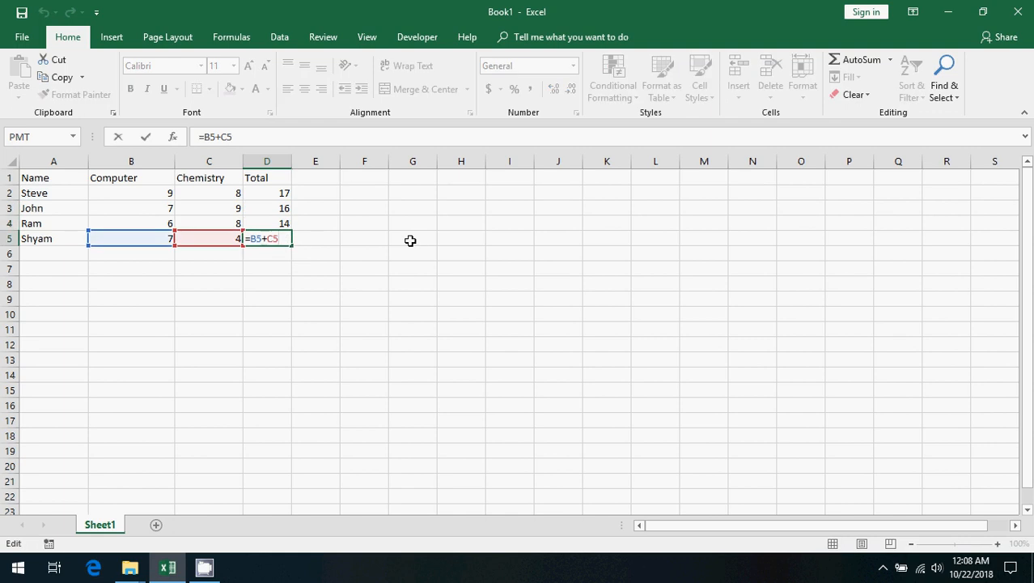
key("Return")
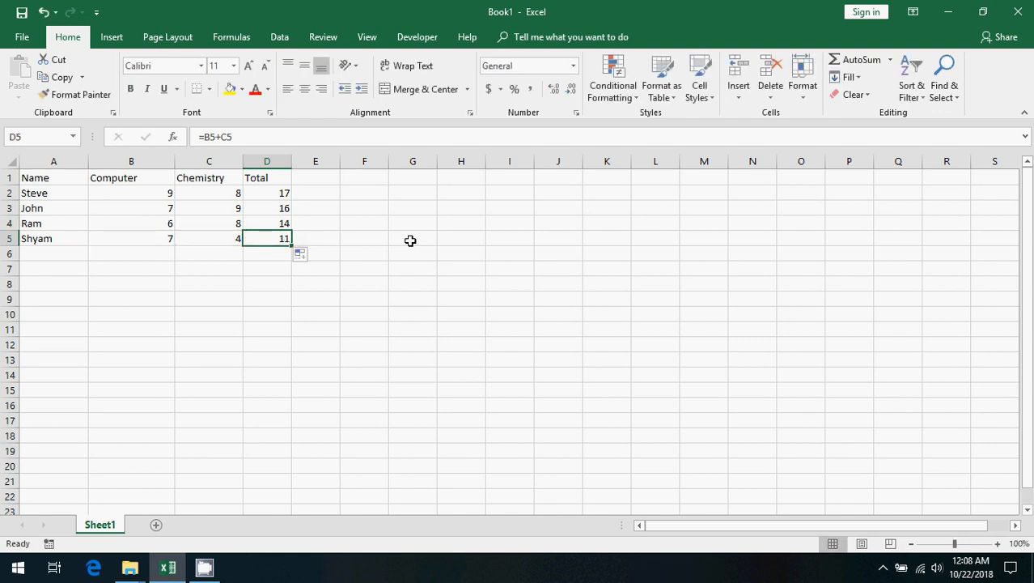
Review the cell references used by the total formulas from D5 back up to D2
key("Up")
key("Down")
key("F2")
key("Escape")
key("Up")
key("F2")
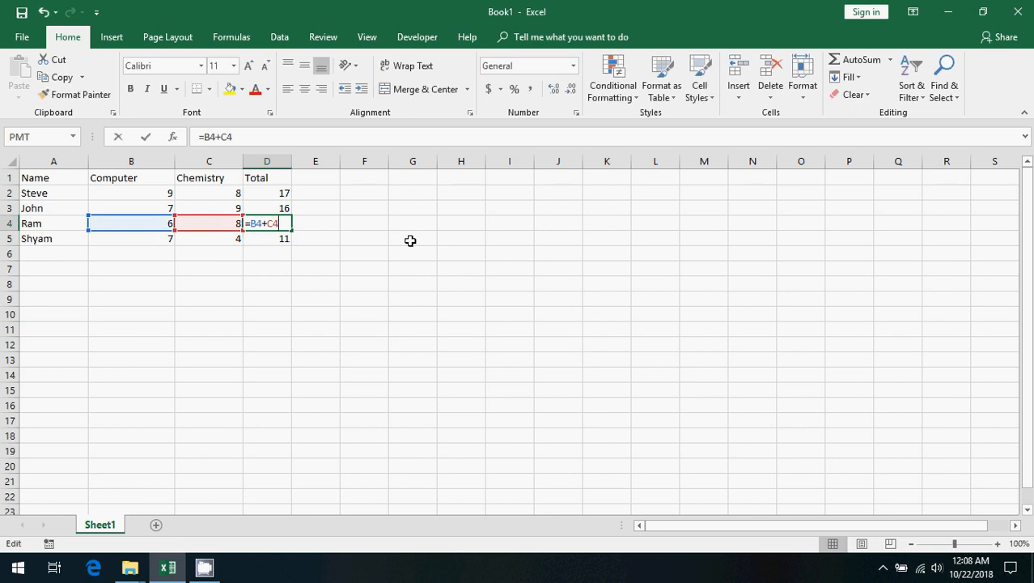
key("Escape")
key("Up")
key("F2")
key("Escape")
key("Up")
key("F2")
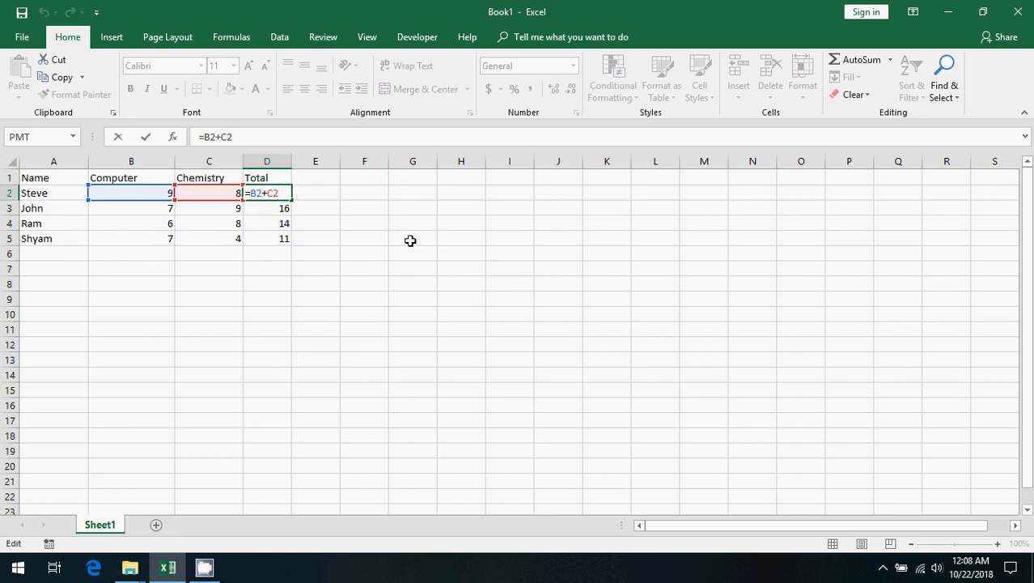
key("Escape")
key("F2")
key("Escape")
Recheck the highlighted source cells of the total formulas in D3, D4 and D5
key("Down")
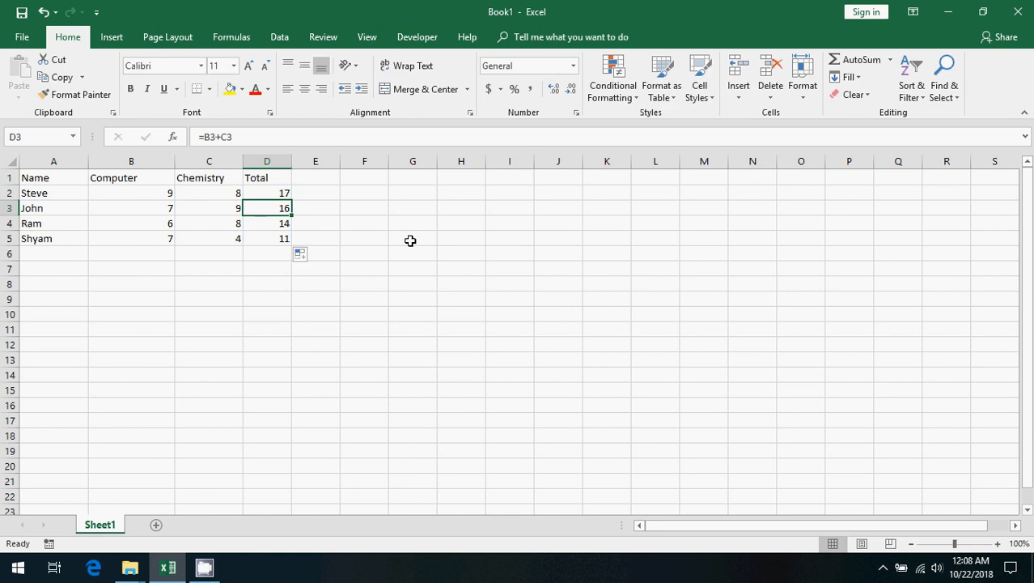
key("F2")
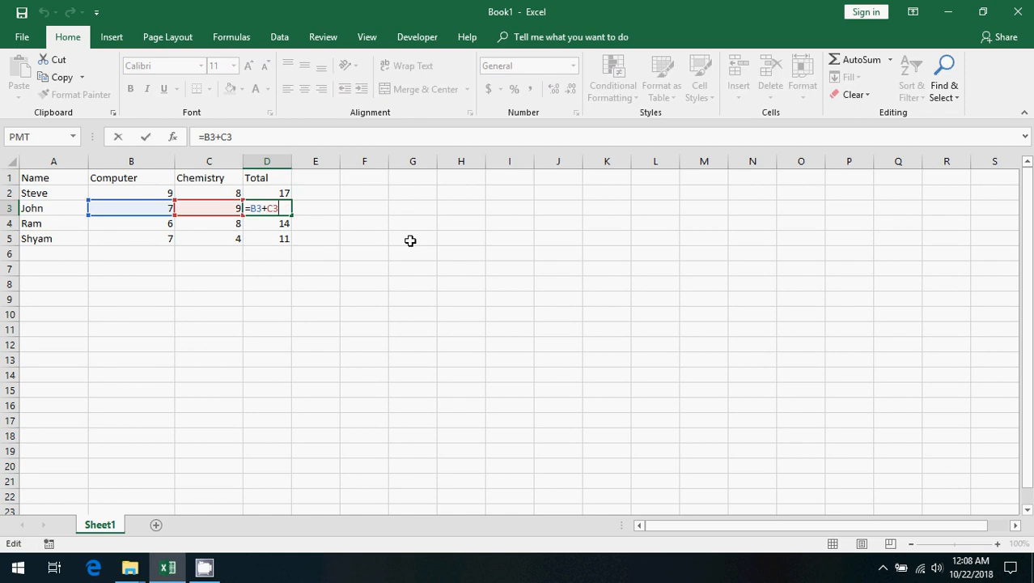
key("Return")
key("F2")
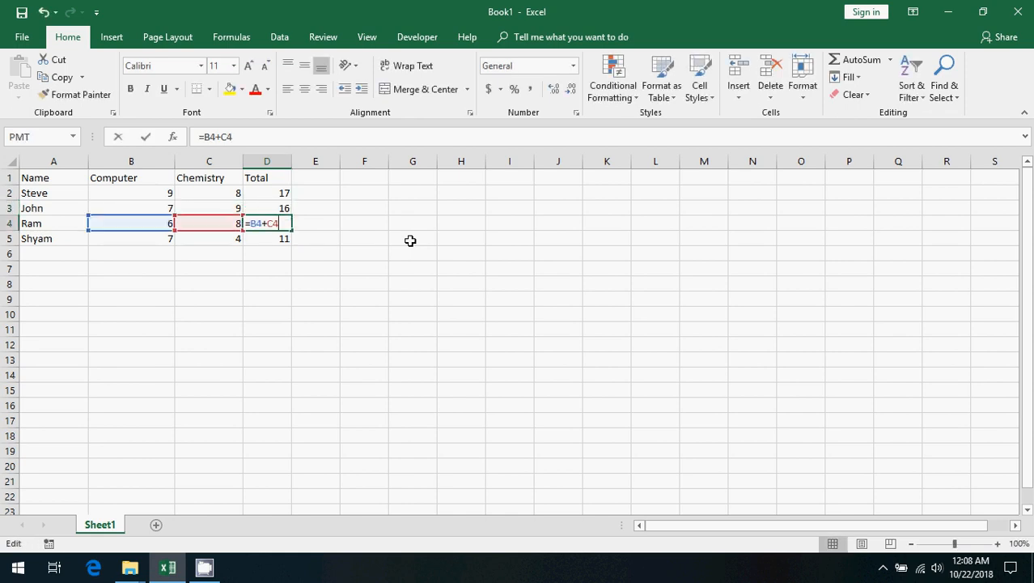
key("Return")
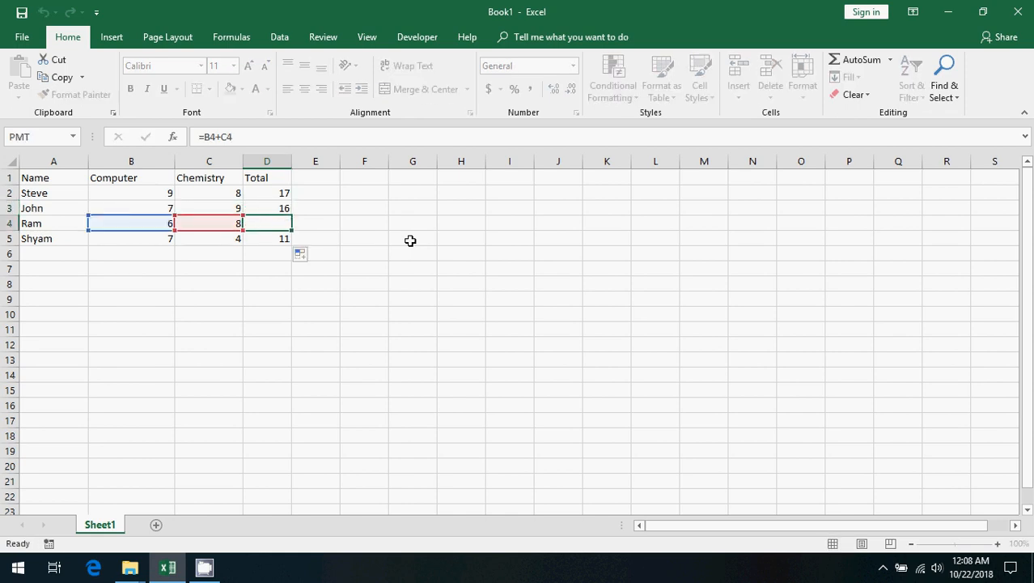
key("F2")
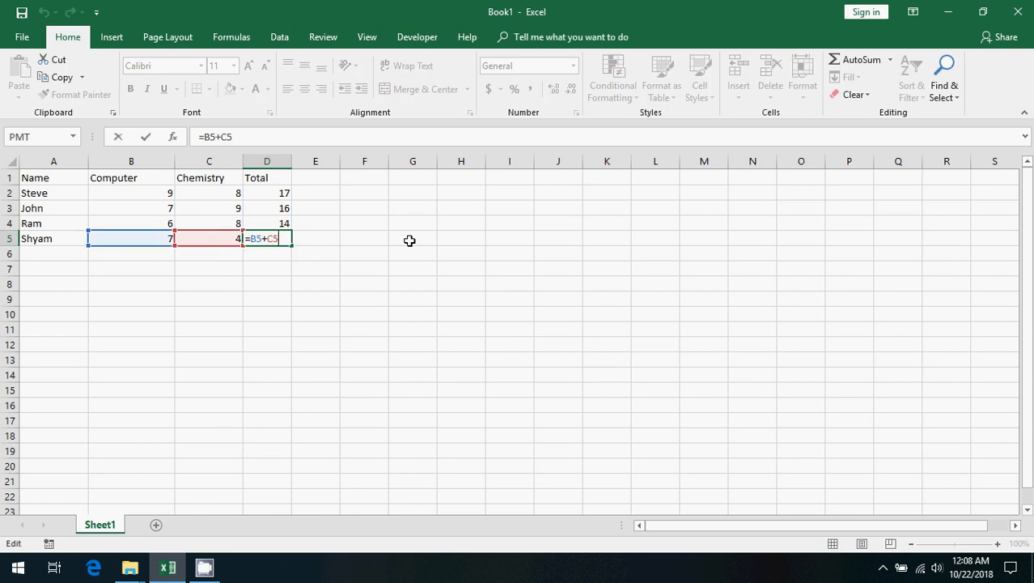
key("ctrl+Return")
Compare the formulas of the Total column cell by cell, ending at the first student's total in D2
key("Up")
key("Up")
key("Up")
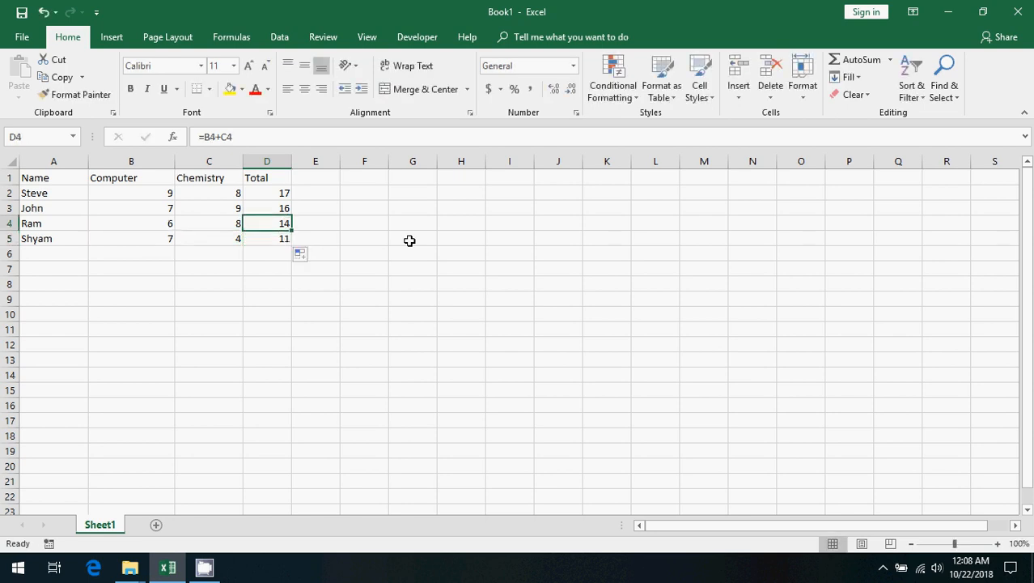
key("Down")
key("Down")
key("Down")
key("Up")
key("Up")
key("Up")
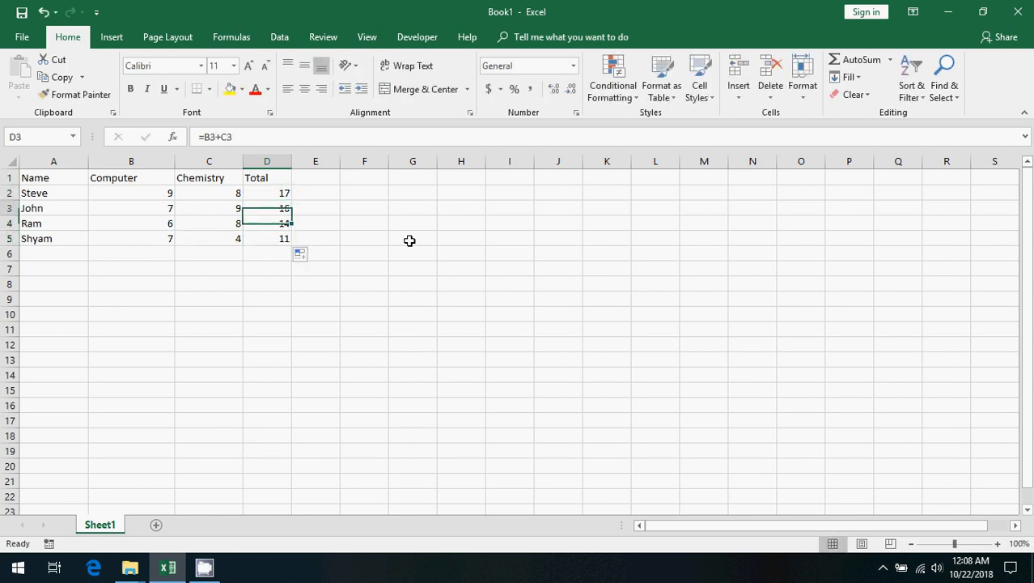
key("Right")
key("Left")
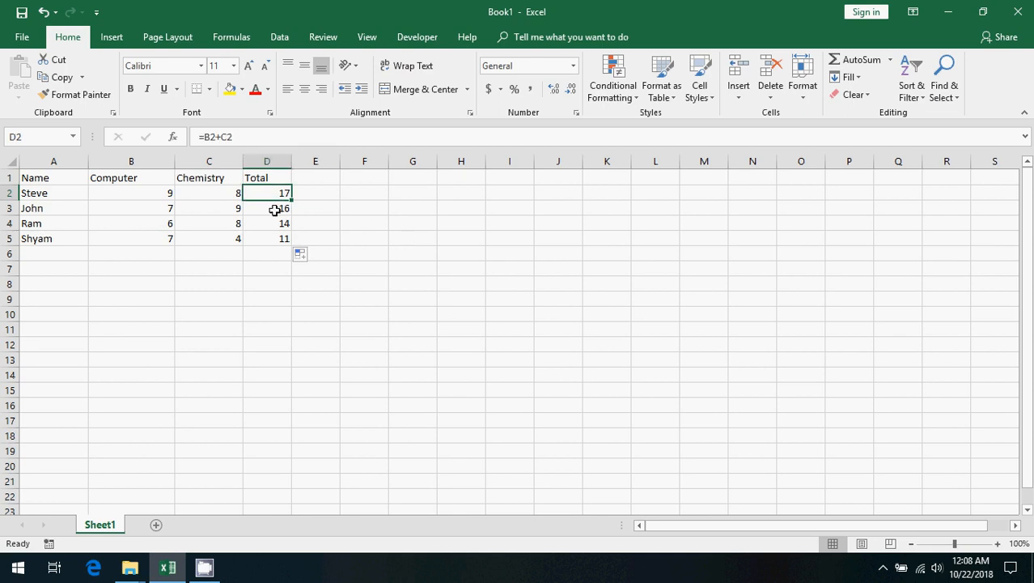
Clear the totals in D3:D5, keeping only the first student's total
left_click_drag(275, 209, 279, 238)
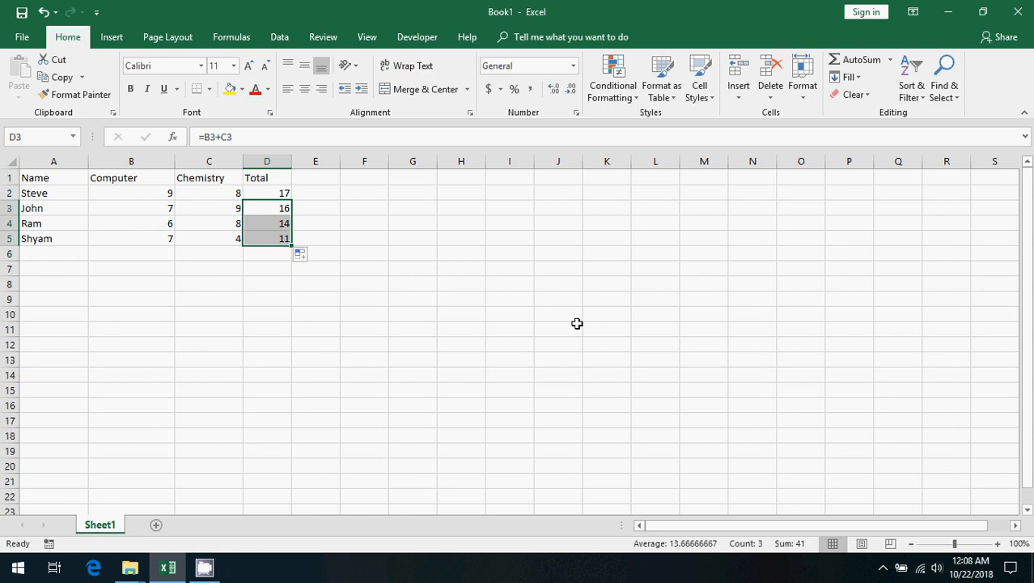
key("Delete")
key("Up")
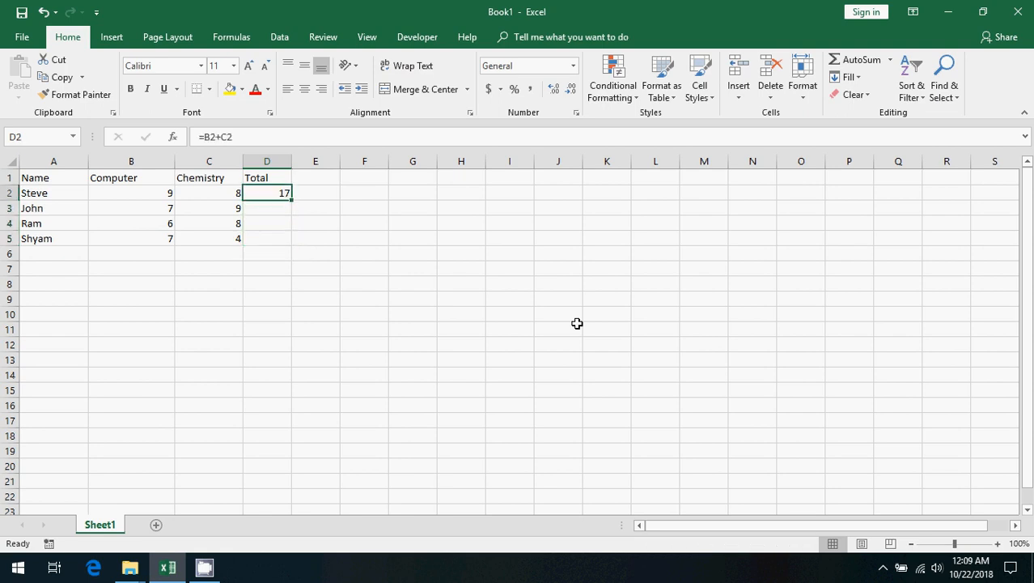
Copy the total formula from D2, paste it into D3:D5 and end the copy mode
right_click(283, 195)
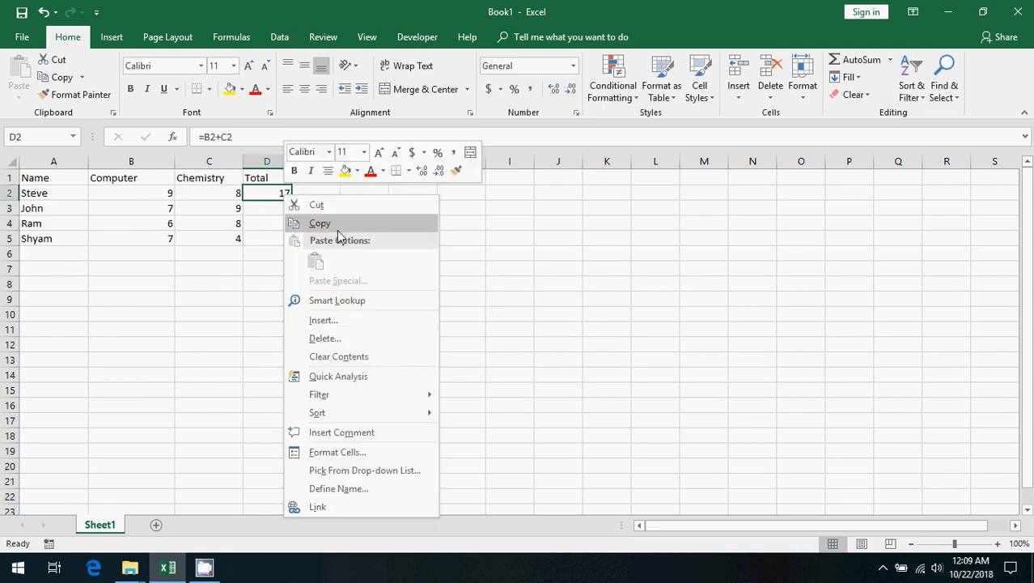
left_click(328, 224)
left_click_drag(277, 209, 273, 240)
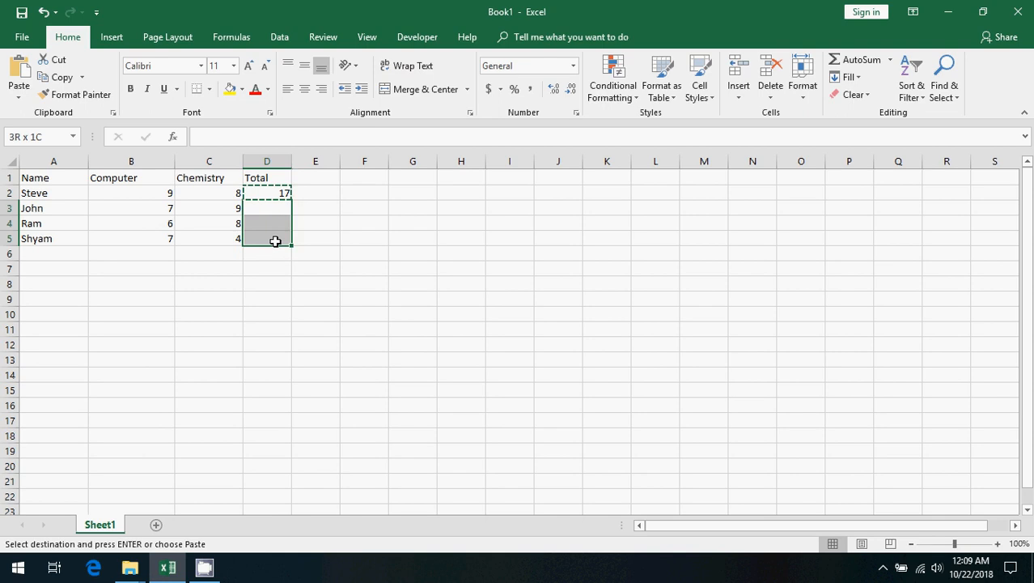
right_click(270, 208)
left_click(310, 280)
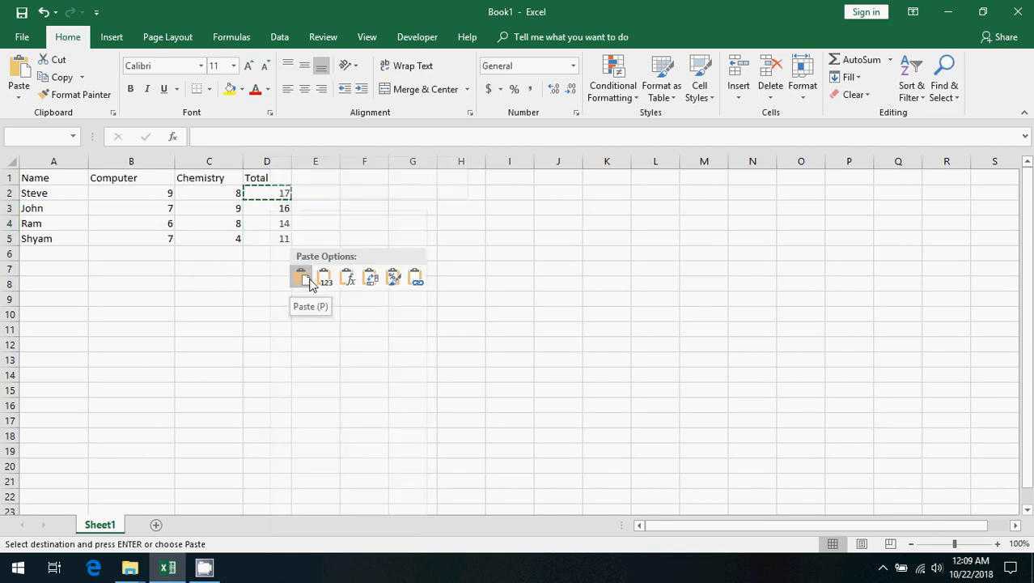
left_click(308, 208)
key("Escape")
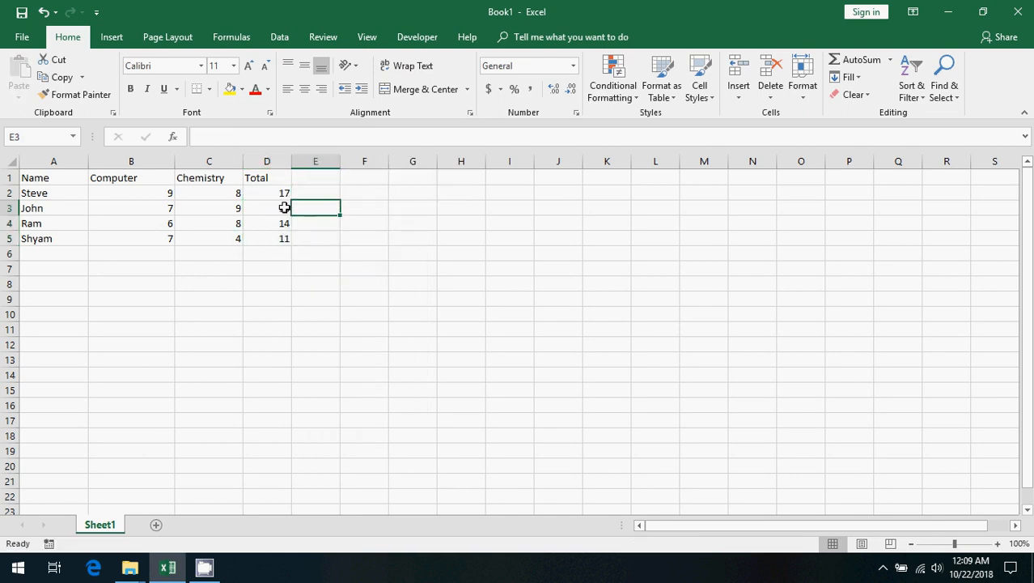
Check the pasted formulas in D3 through D5 against the original formula in D2
left_click(286, 208)
key("Down")
key("Down")
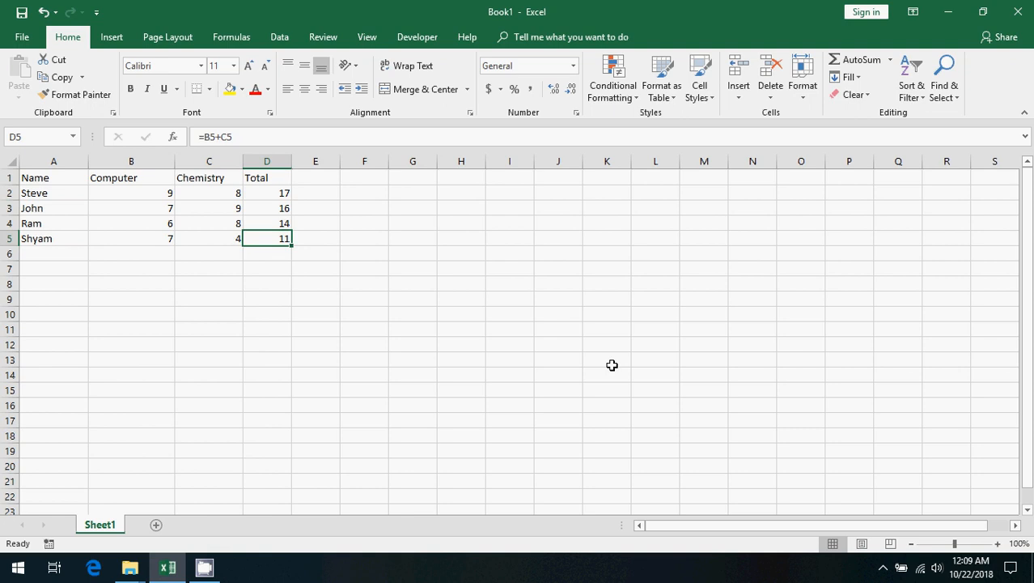
key("Up")
key("Up")
key("Up")
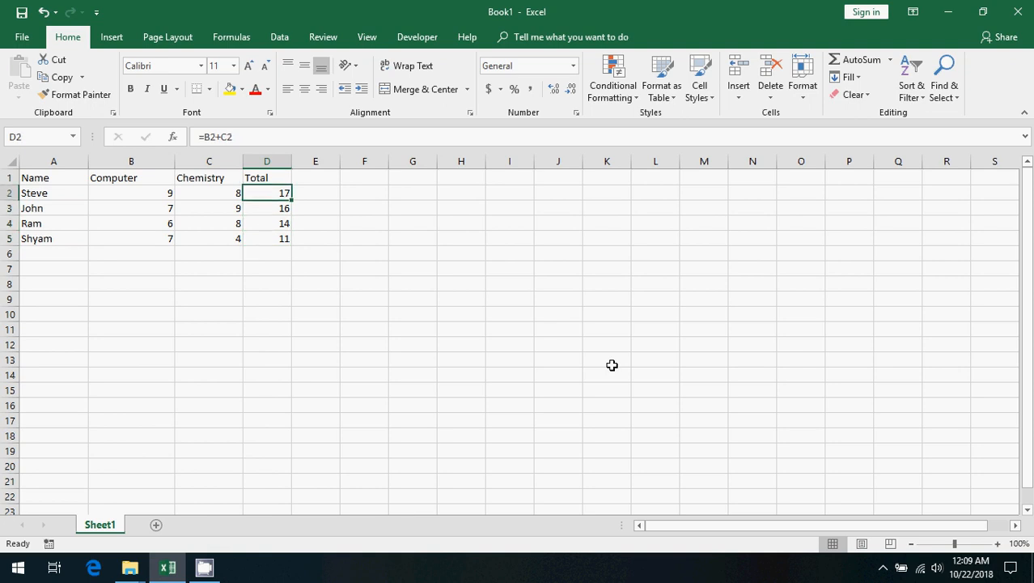
Examine the first student's total in D2, the empty cells beside it, and the Computer and Chemistry headings
left_click(308, 197)
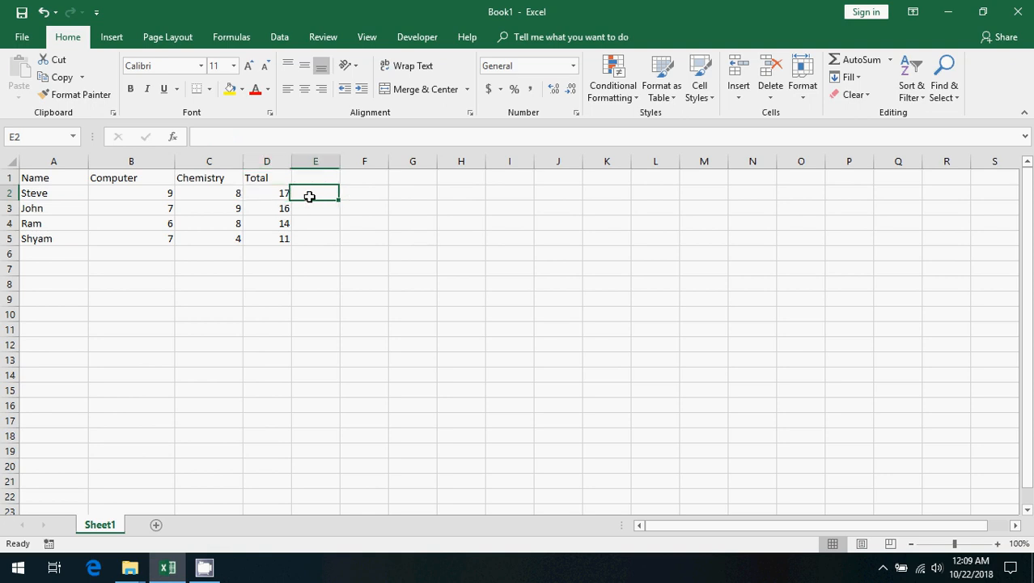
left_click(365, 192)
left_click(287, 193)
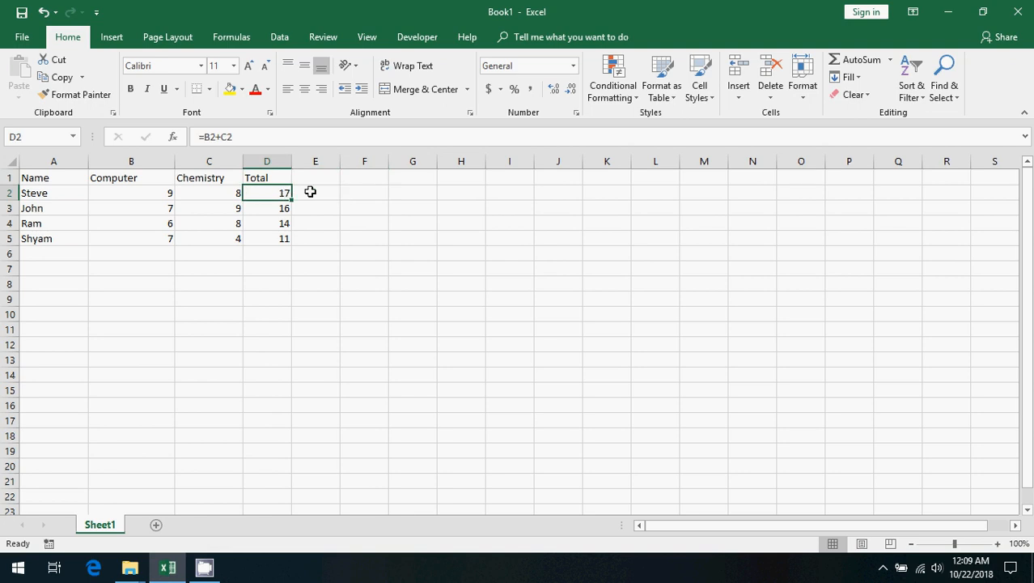
left_click(310, 192)
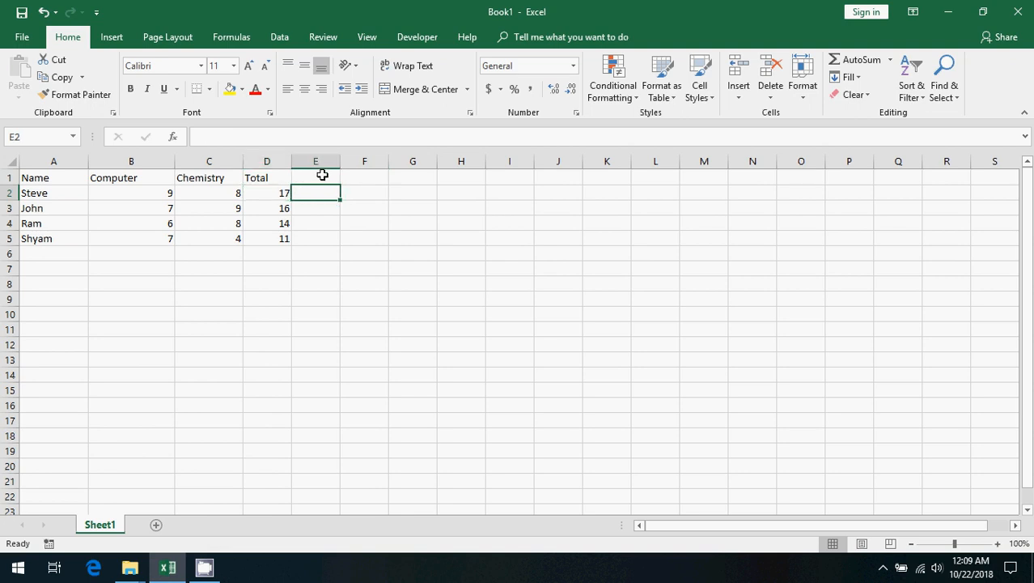
left_click(282, 192)
left_click(308, 192)
left_click(271, 195)
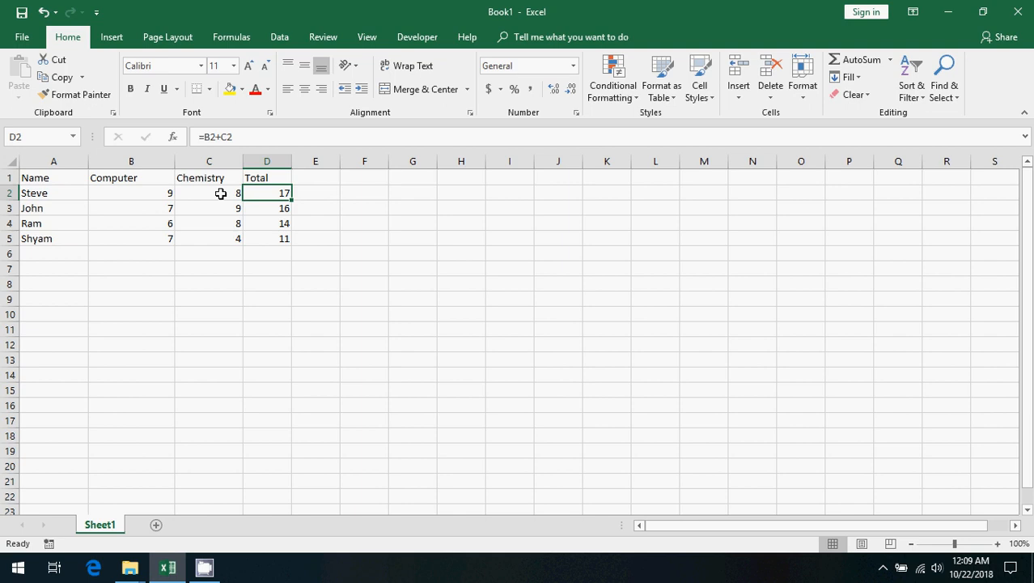
left_click(153, 183)
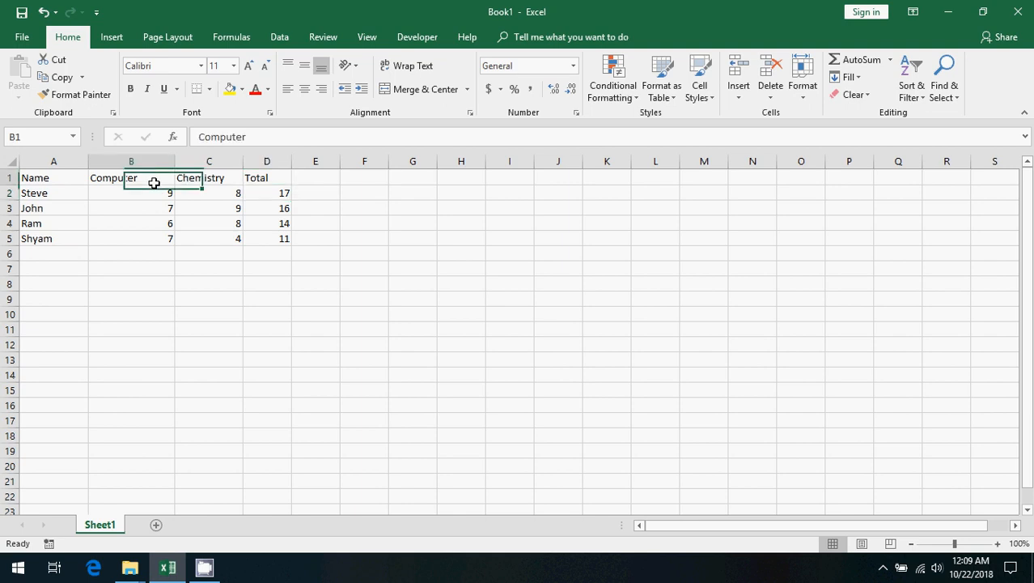
left_click(208, 172)
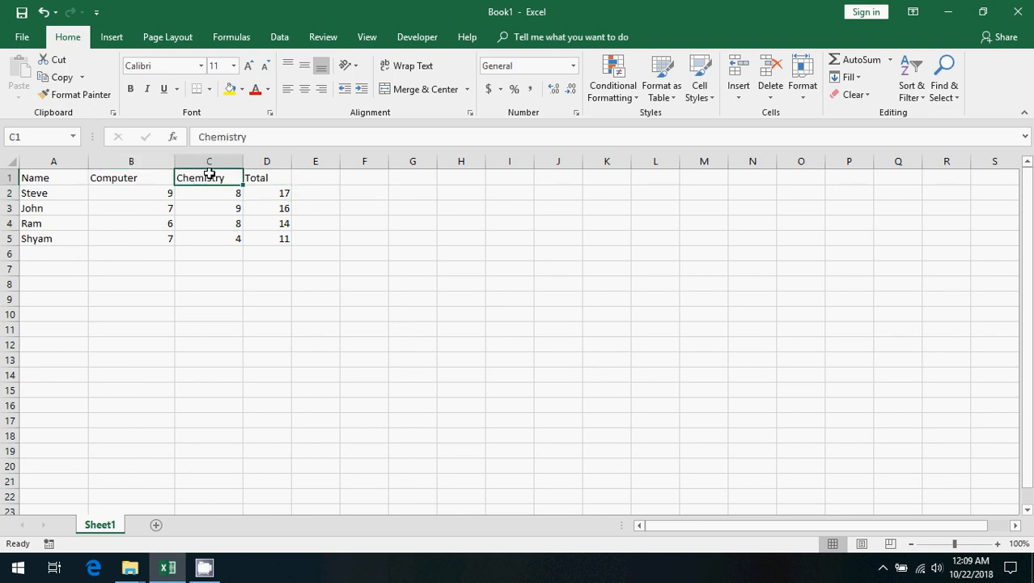
Enter the value 20 in cell F1
left_click(333, 179)
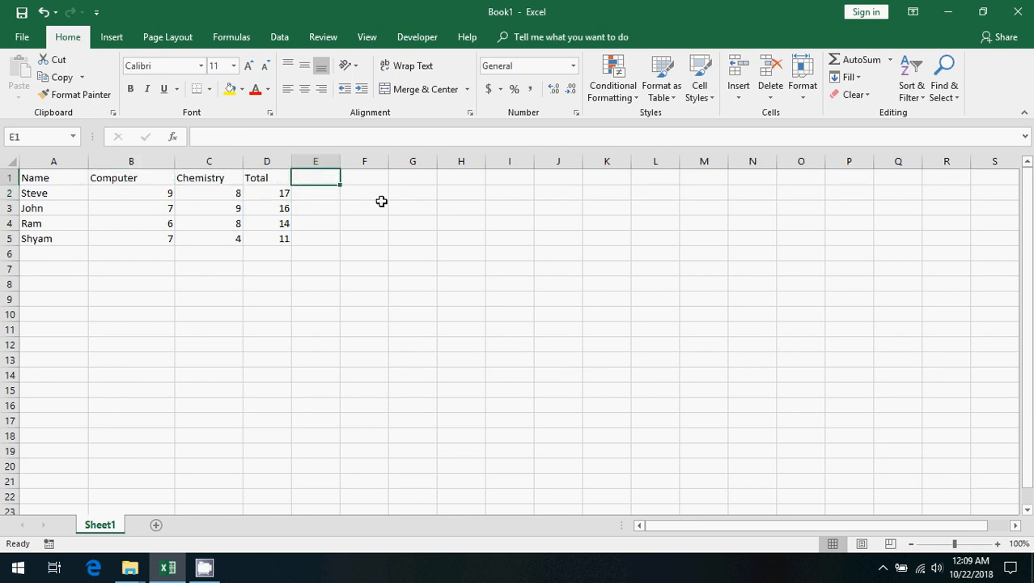
key("Right")
type("20")
key("Return")
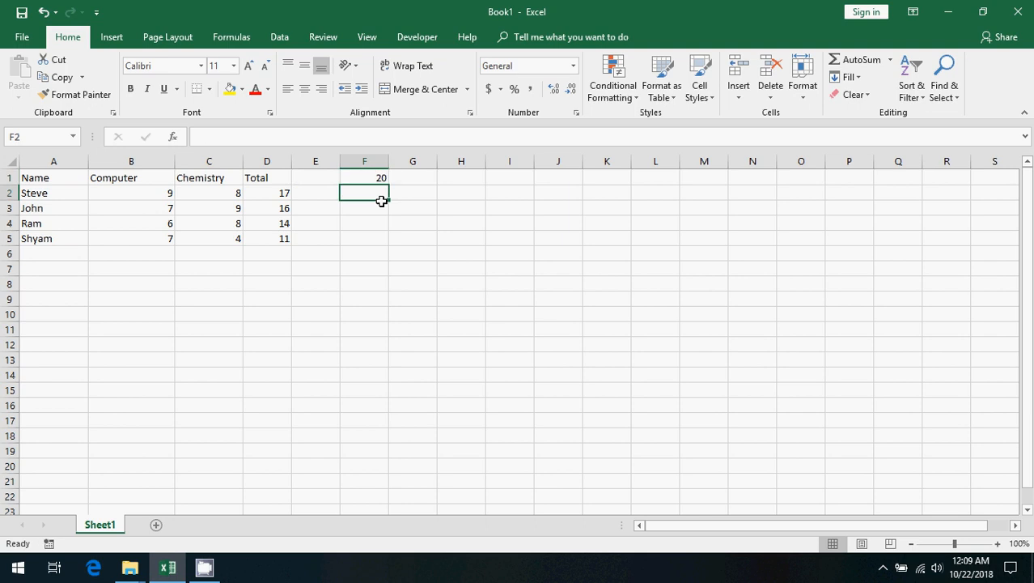
Enter the heading % in cell E1
key("Left")
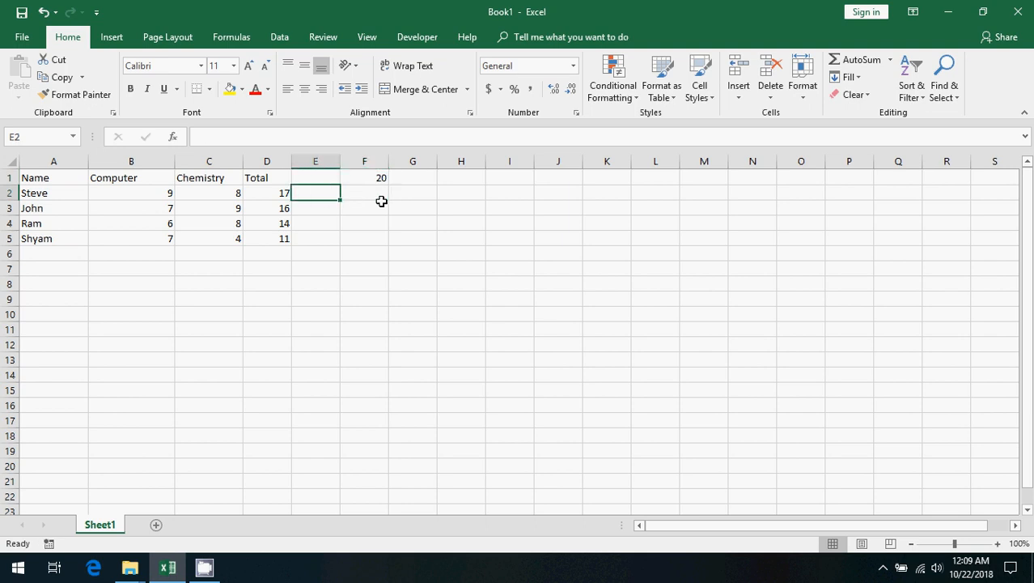
left_click(312, 179)
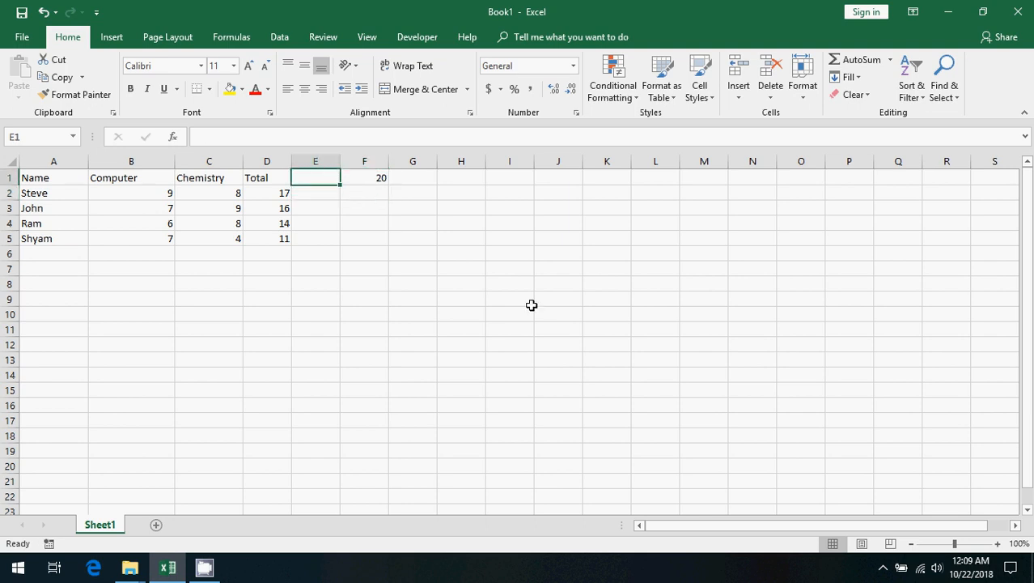
type("5")
key("BackSpace")
type("%")
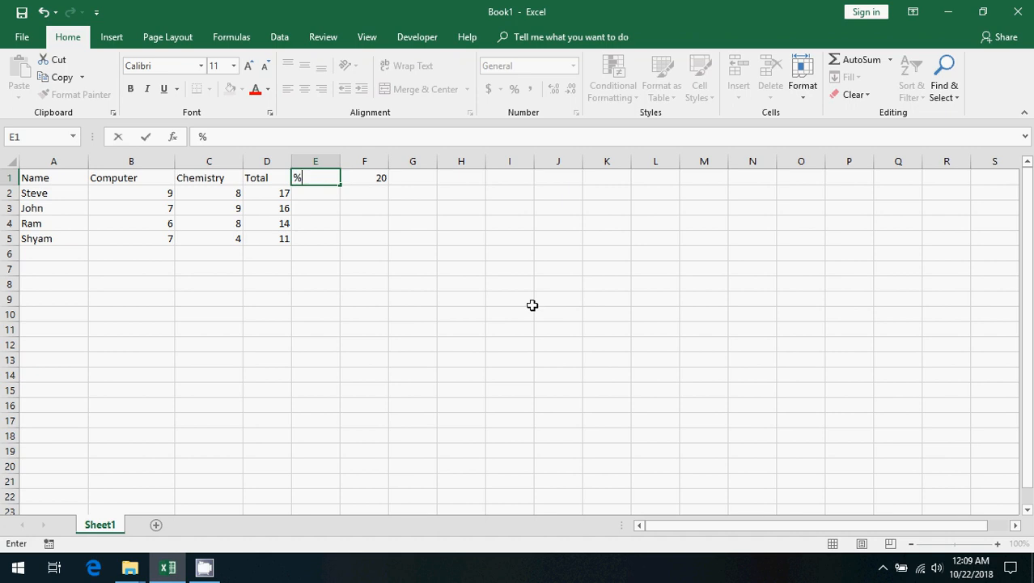
key("Return")
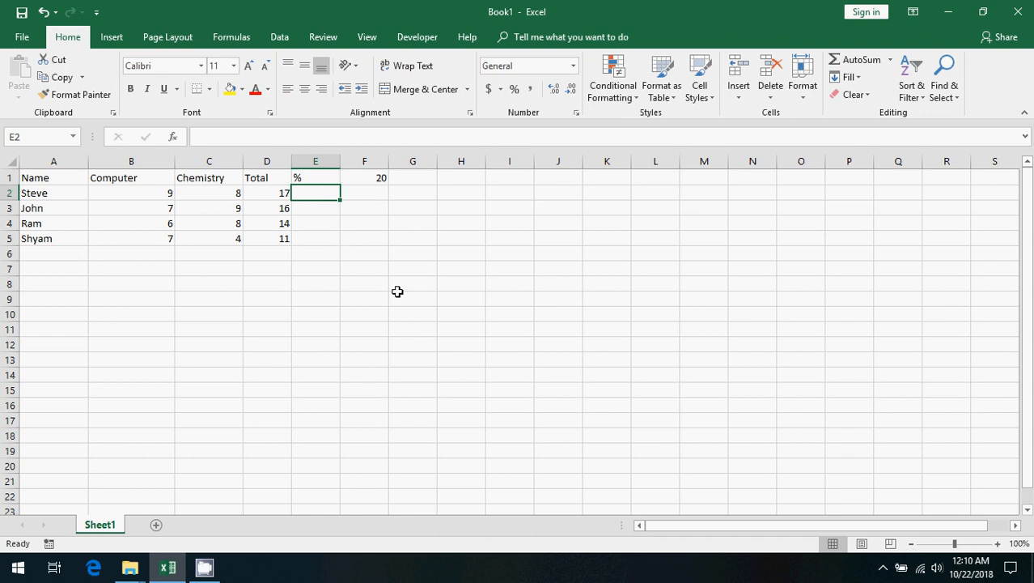
Enter the formula =D2/F1 in E2 and format the cell as a percentage
type("=")
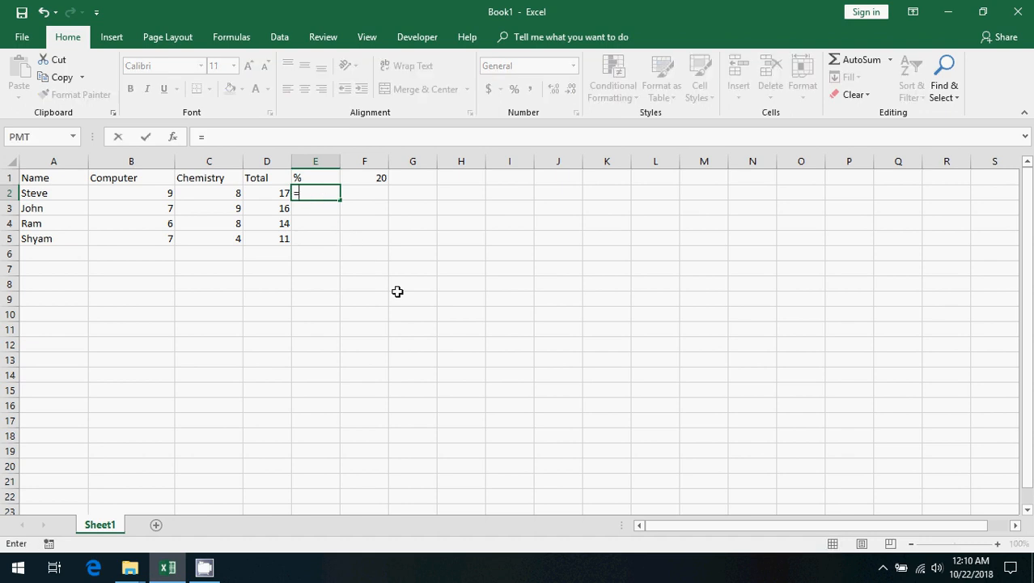
left_click(275, 193)
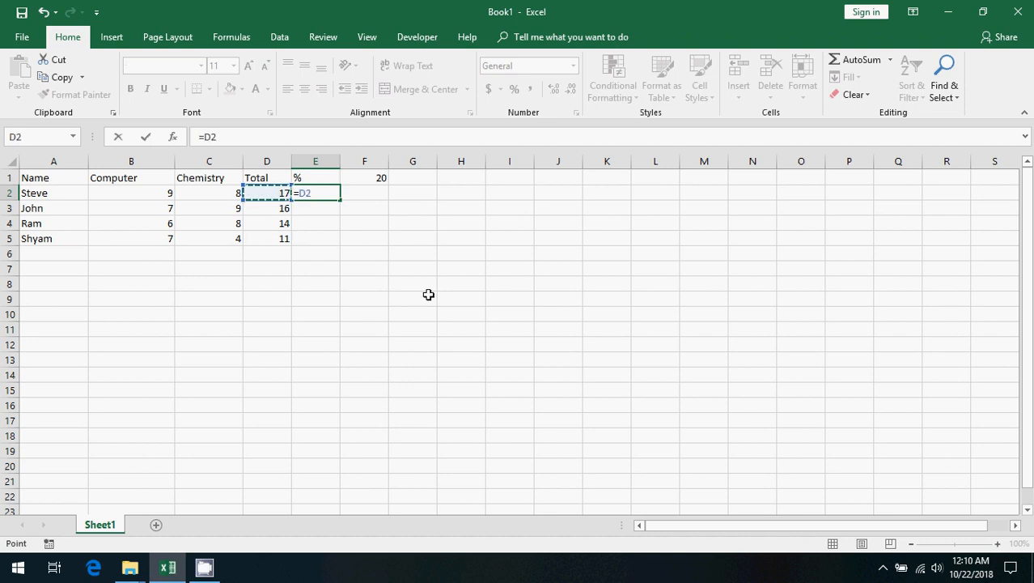
type("/")
left_click(386, 179)
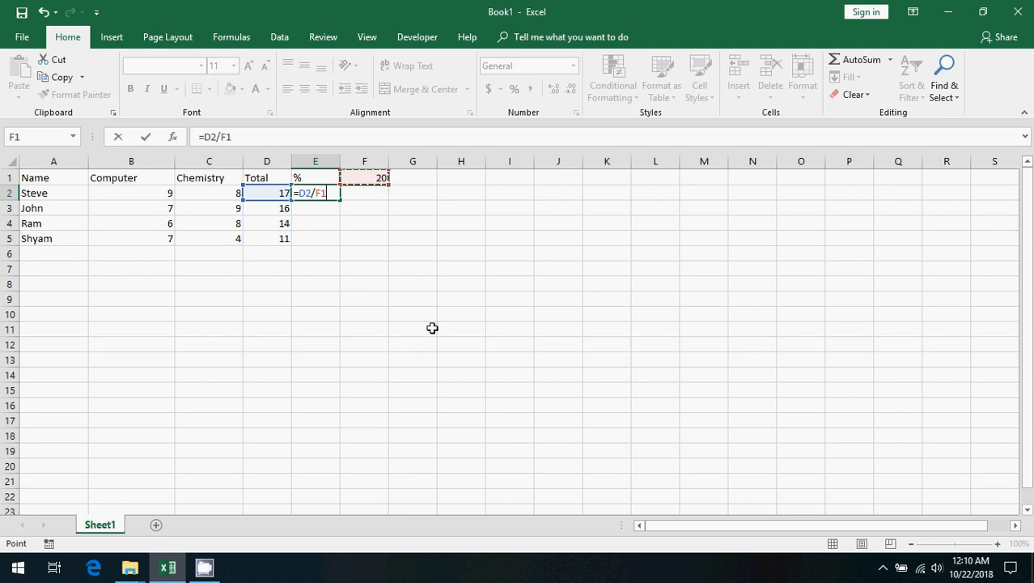
key("Return")
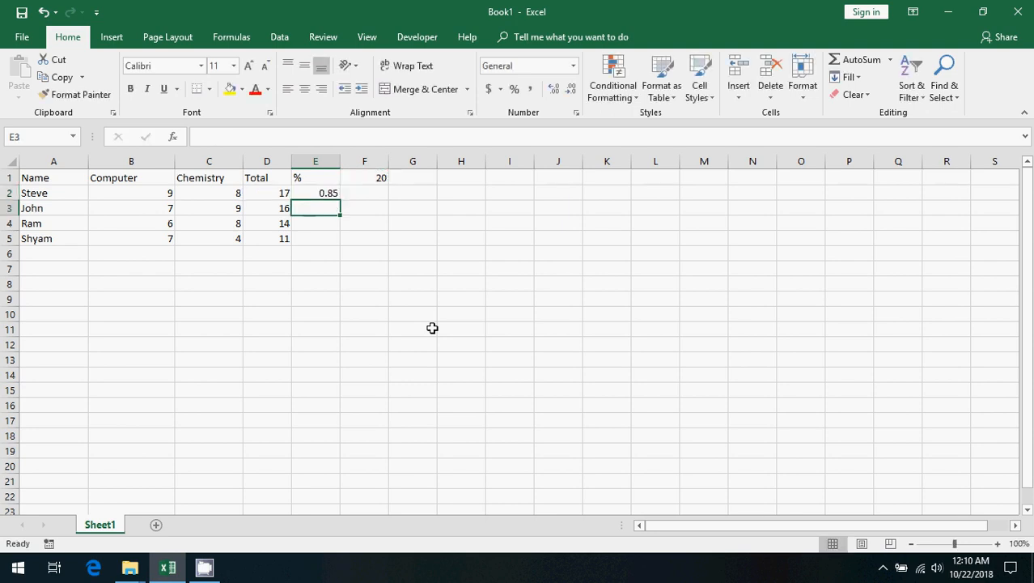
key("Up")
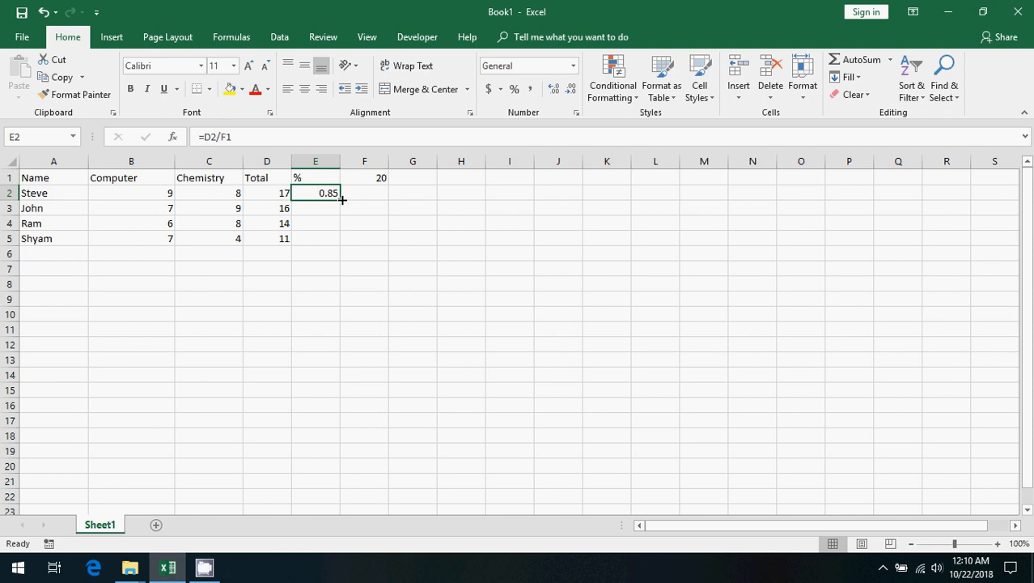
left_click(514, 89)
Fill the percentage formula from E2 down through E5
left_click_drag(341, 198, 342, 247)
left_click(374, 261)
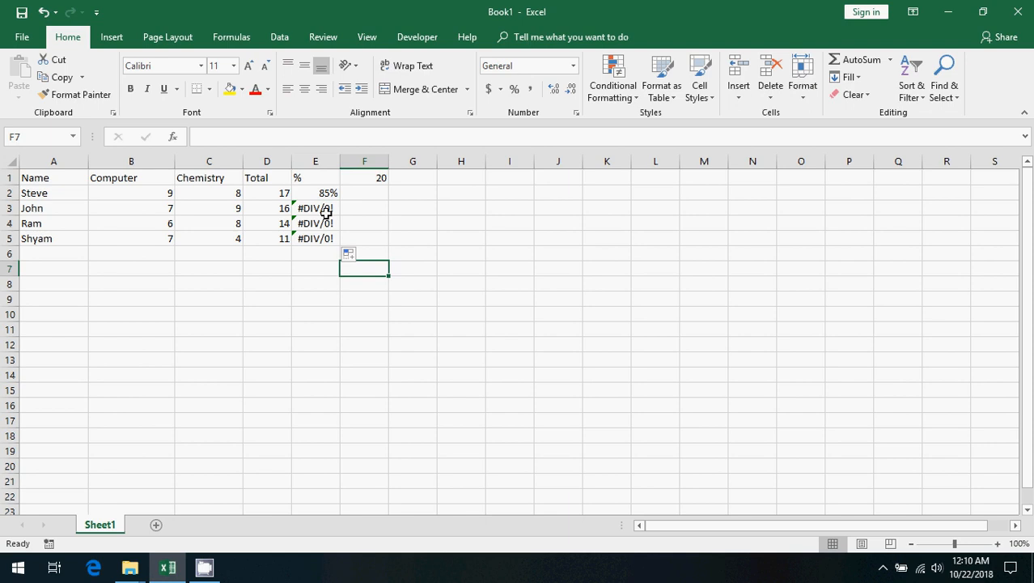
Examine the cell references in the filled formulas in E3 through E5 against the original formula in E2
left_click(327, 211)
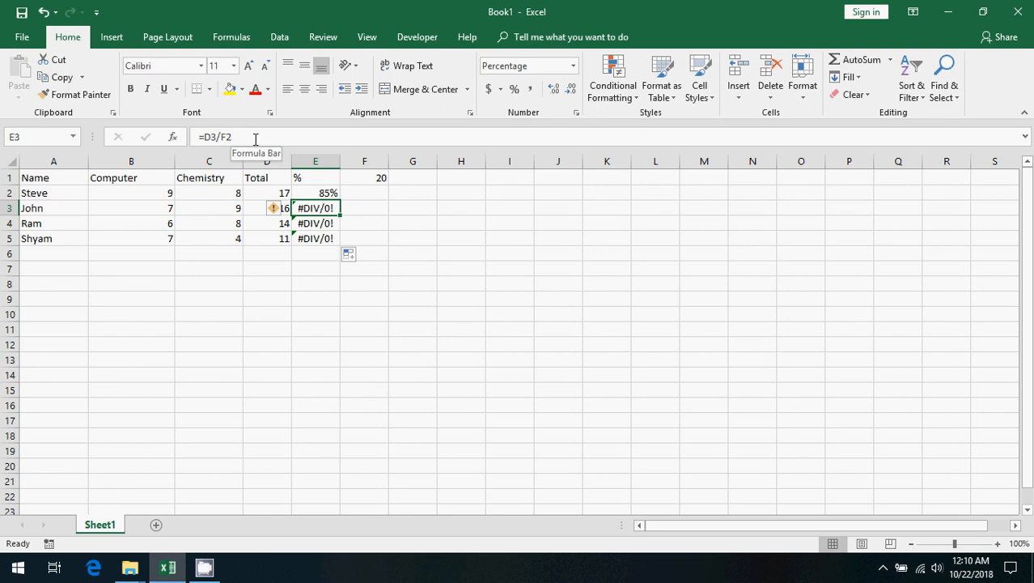
left_click(320, 191)
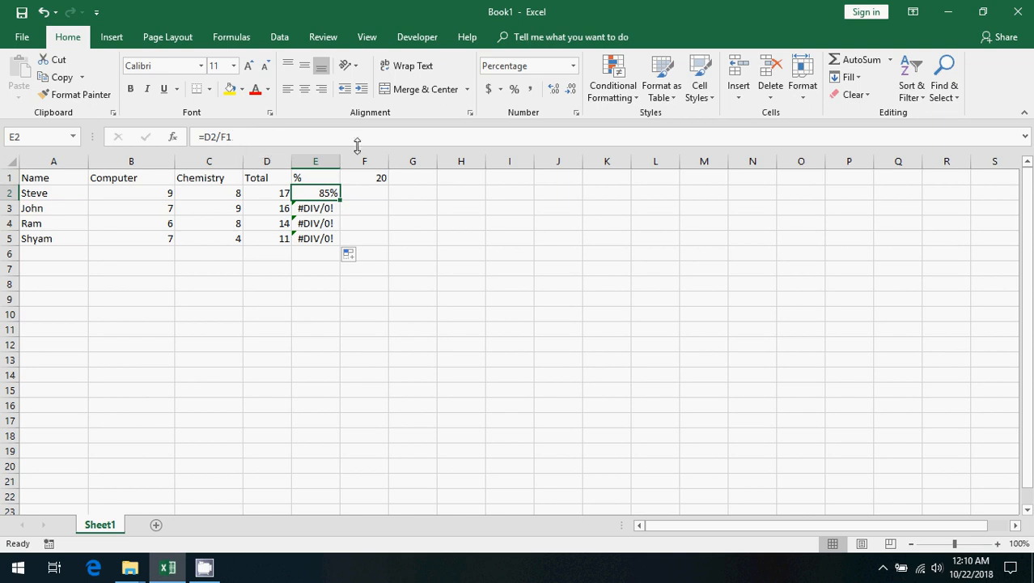
left_click(332, 209)
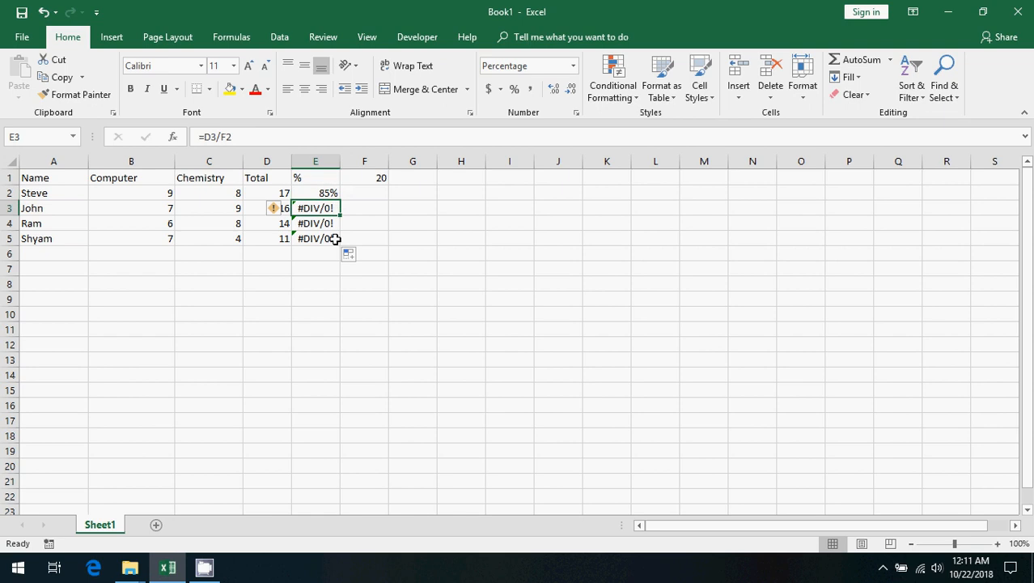
key("F2")
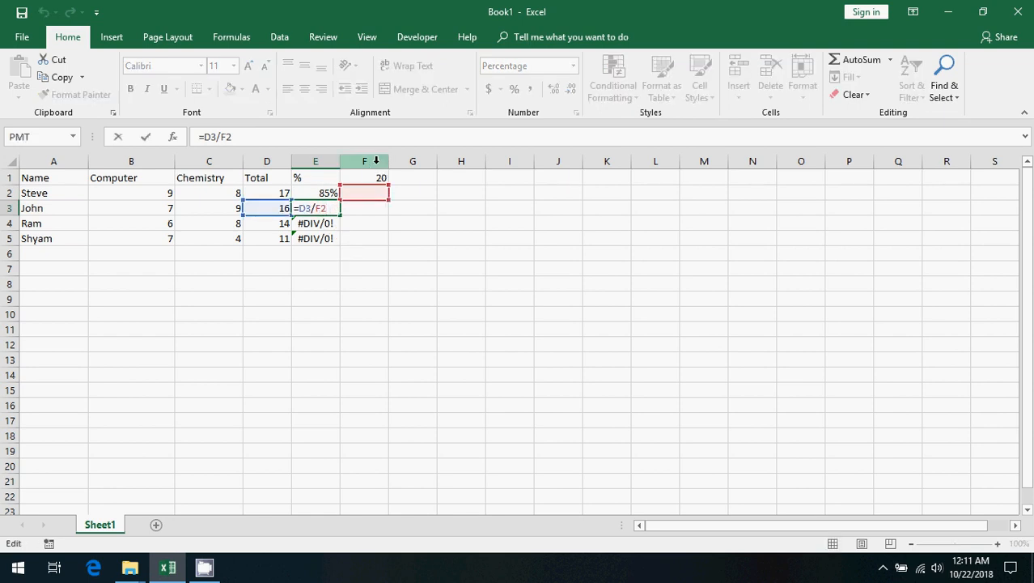
key("ctrl+Return")
left_click(330, 223)
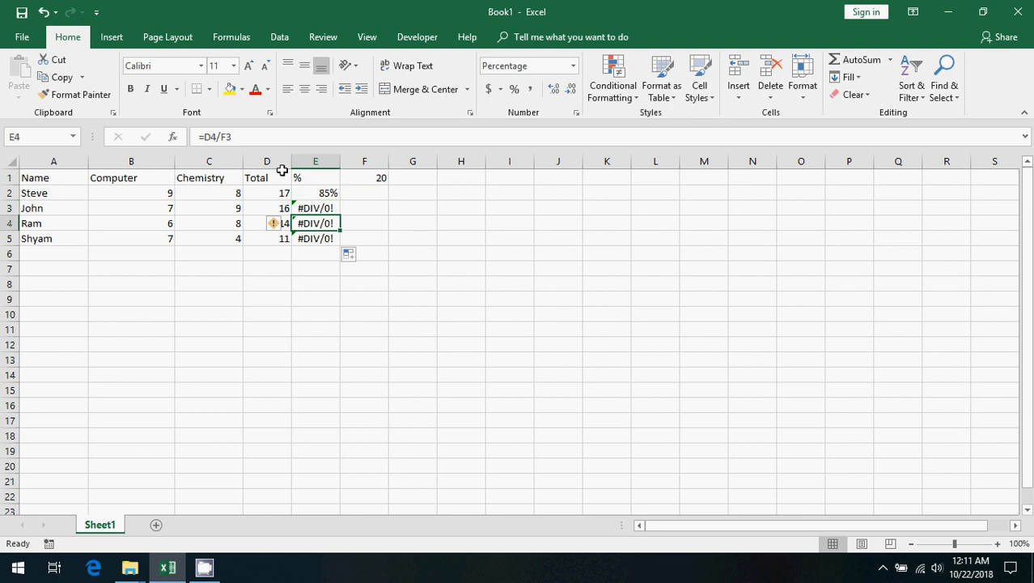
left_click(317, 241)
key("F2")
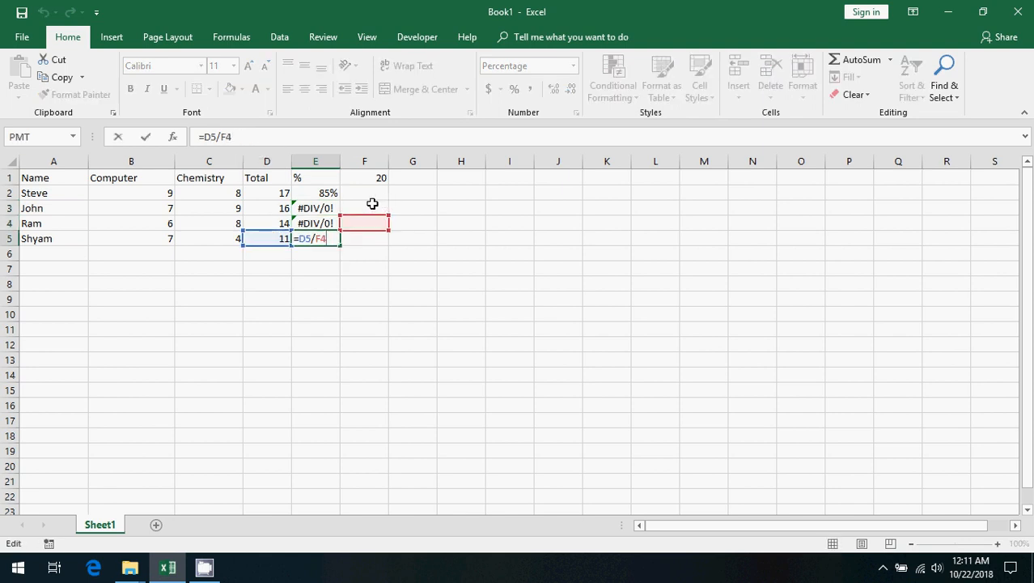
key("Escape")
key("Up")
key("Up")
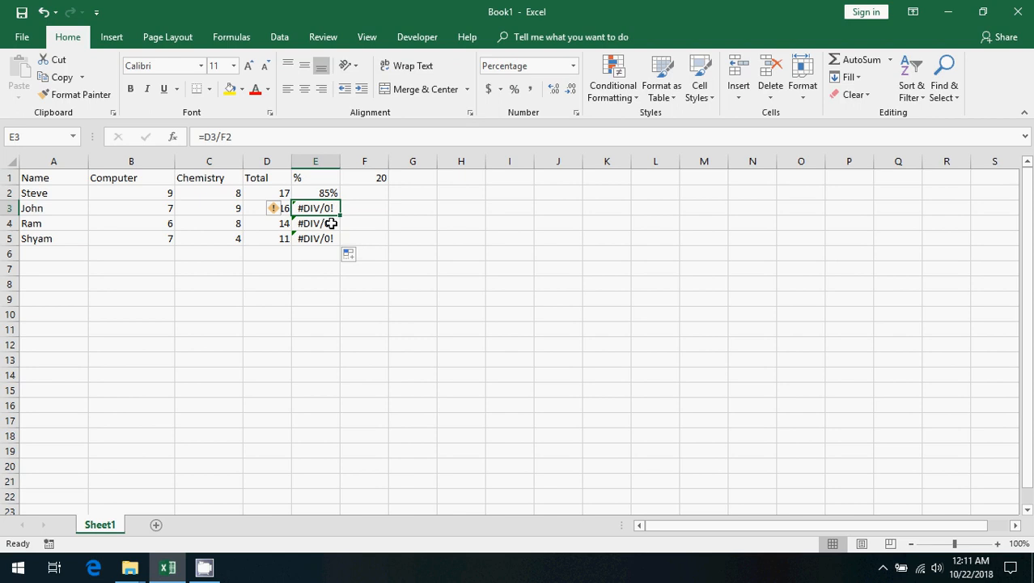
left_click(331, 223)
left_click(330, 237)
left_click(331, 208)
key("F2")
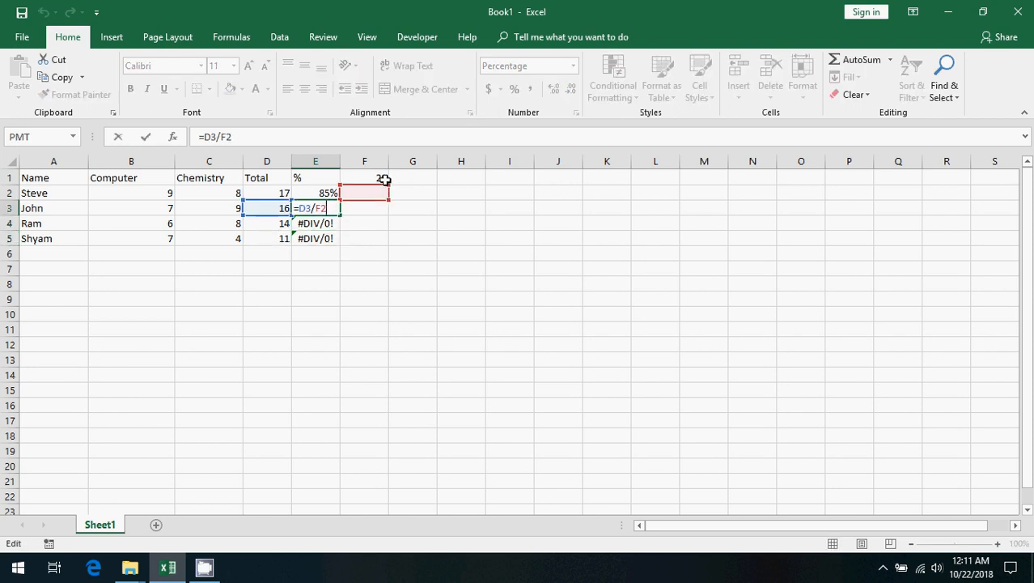
key("Escape")
Clear the filled percentage formulas from E3:E5
left_click_drag(330, 240, 326, 209)
key("Delete")
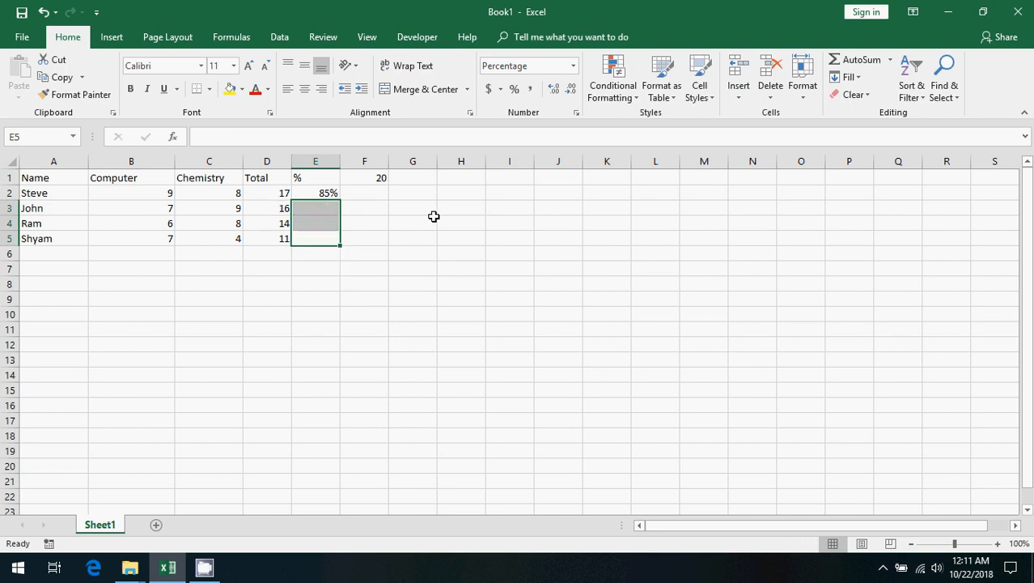
Make the F1 reference in E2's percentage formula absolute, so the formula reads =D2/$F$1
left_click(326, 193)
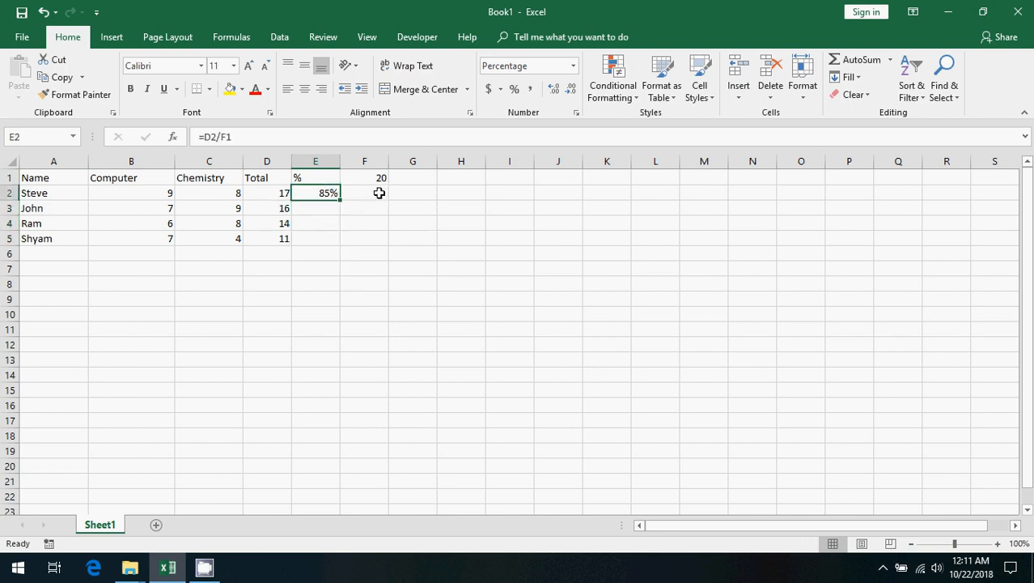
key("F2")
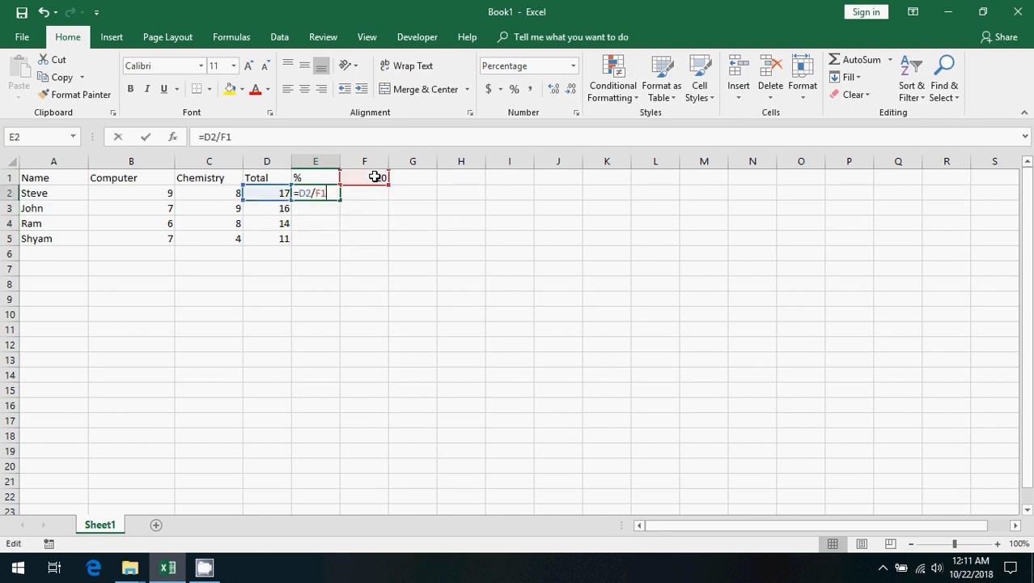
key("Escape")
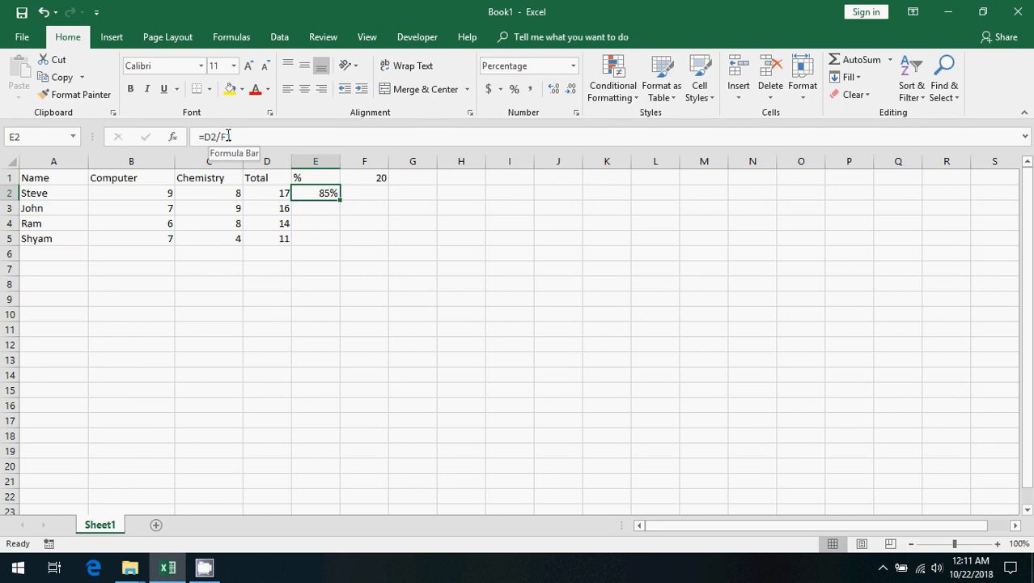
left_click(221, 137)
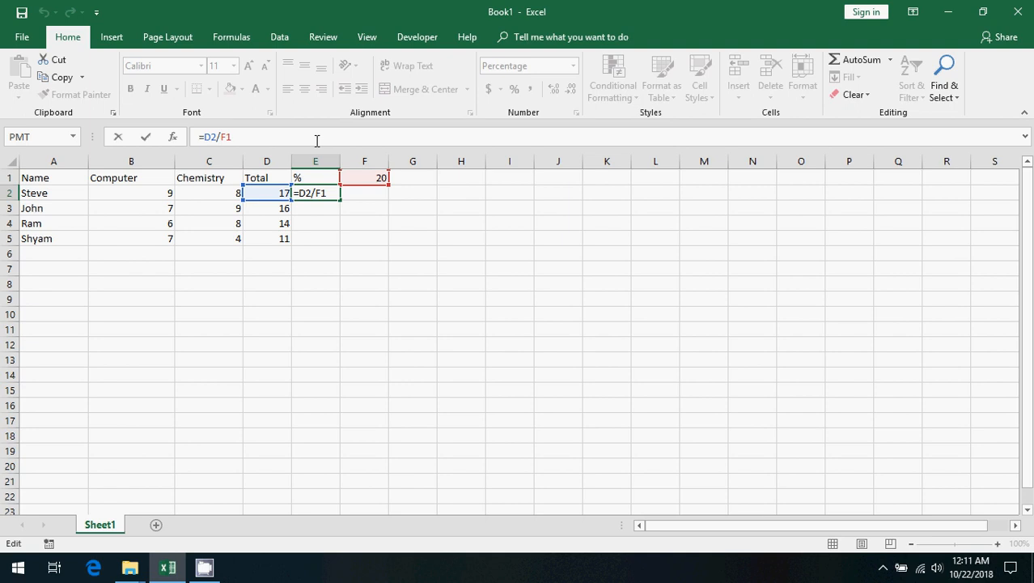
type("$F$")
key("F4")
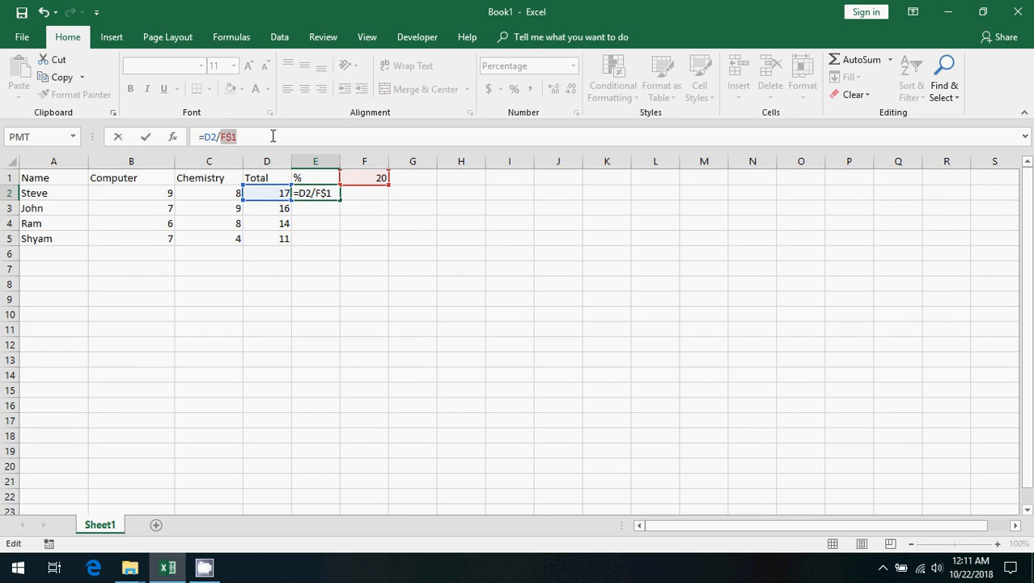
key("F4")
key("F4")
key("F4")
key("F4")
key("F4")
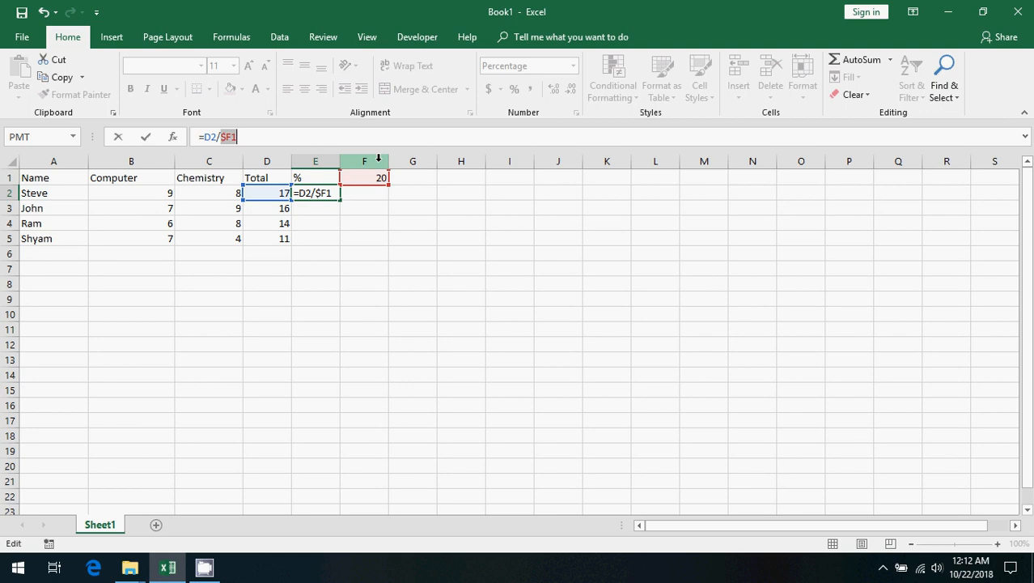
key("F4")
key("F4")
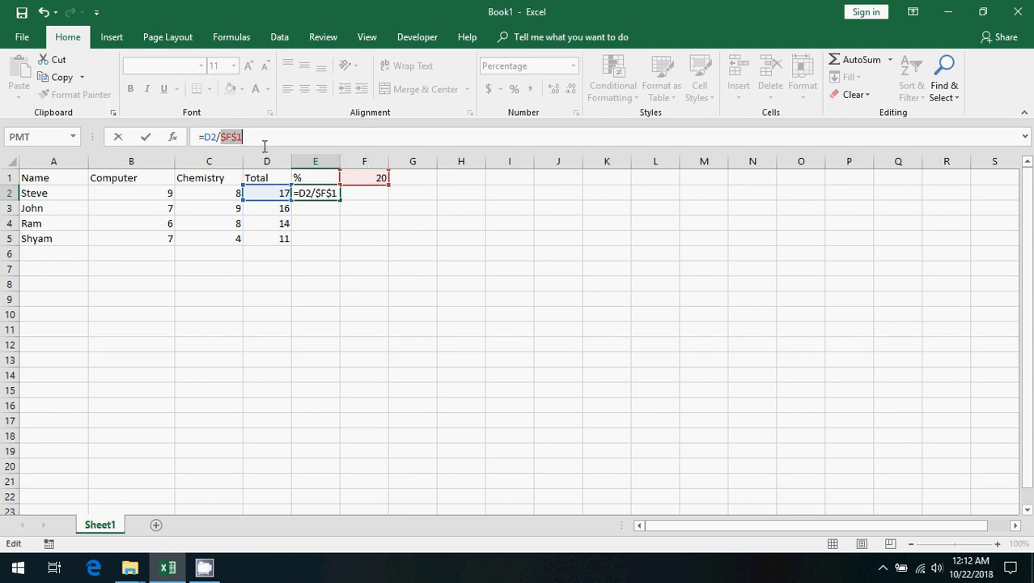
left_click(258, 140)
key("Return")
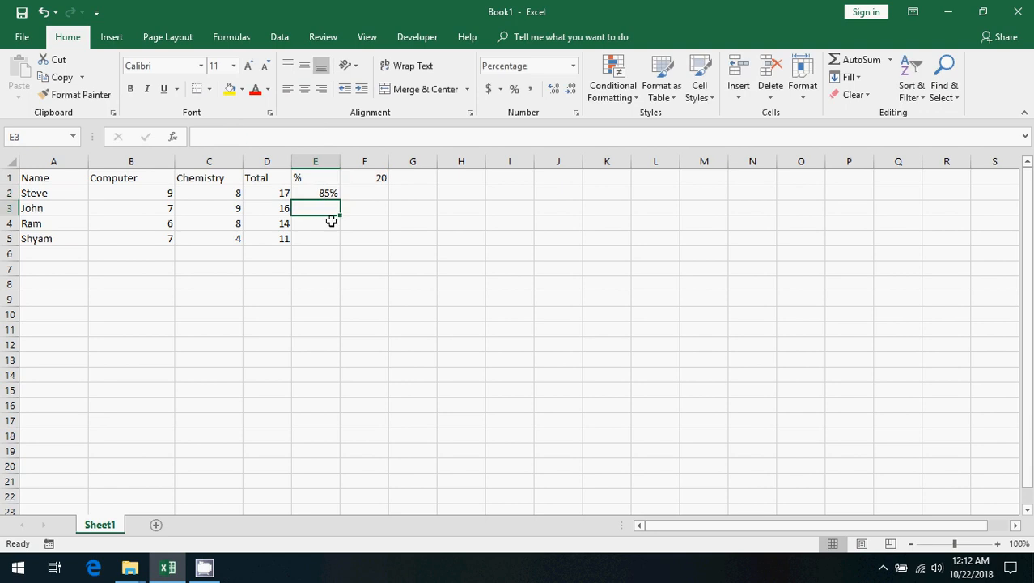
Fill the absolute-reference percentage formula from E2 down to the last student in row 5
left_click(333, 194)
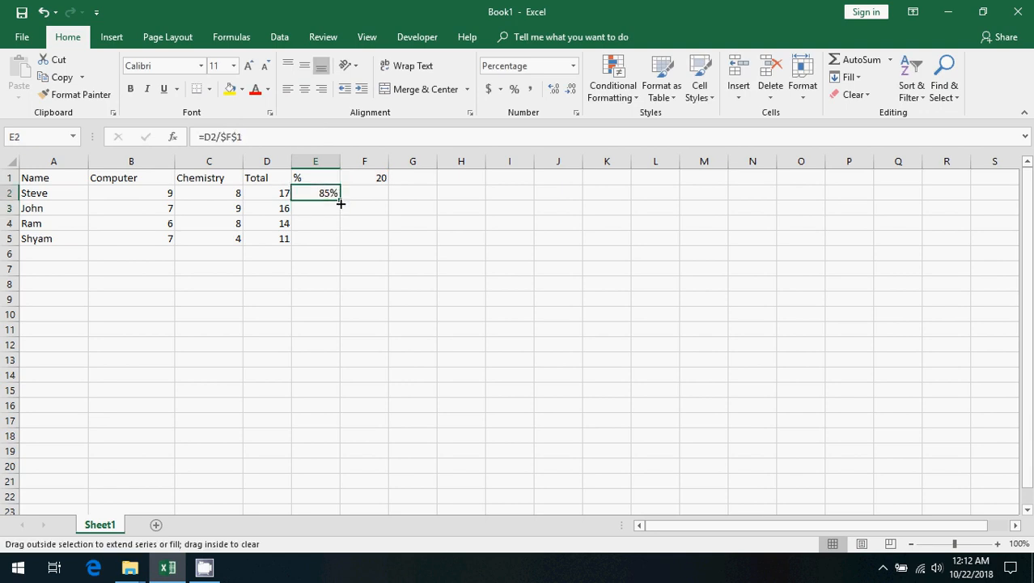
double_click(340, 202)
Compare the references in E2's percentage formula with those in D2's total formula
left_click(326, 196)
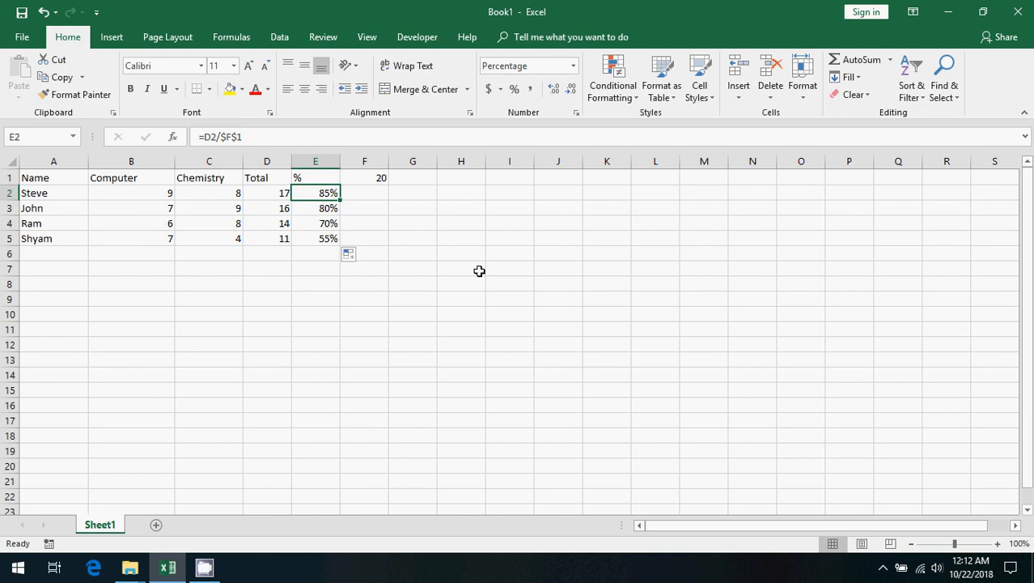
key("F2")
key("Escape")
key("Left")
key("F2")
key("Escape")
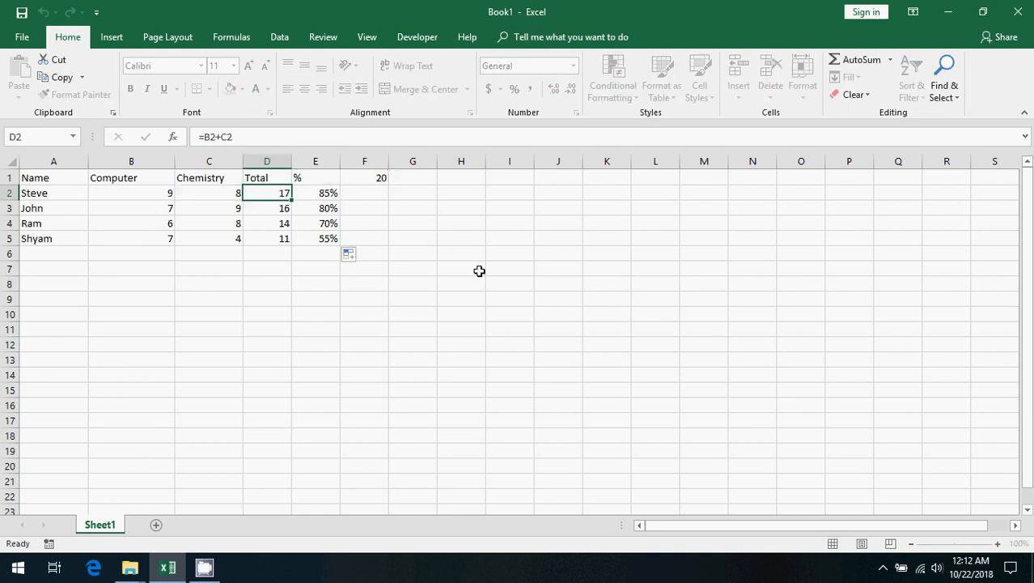
Check the percentage formulas from E5 up to E2 for their row-by-row total reference and fixed reference to F1
key("Right")
key("Down")
key("Down")
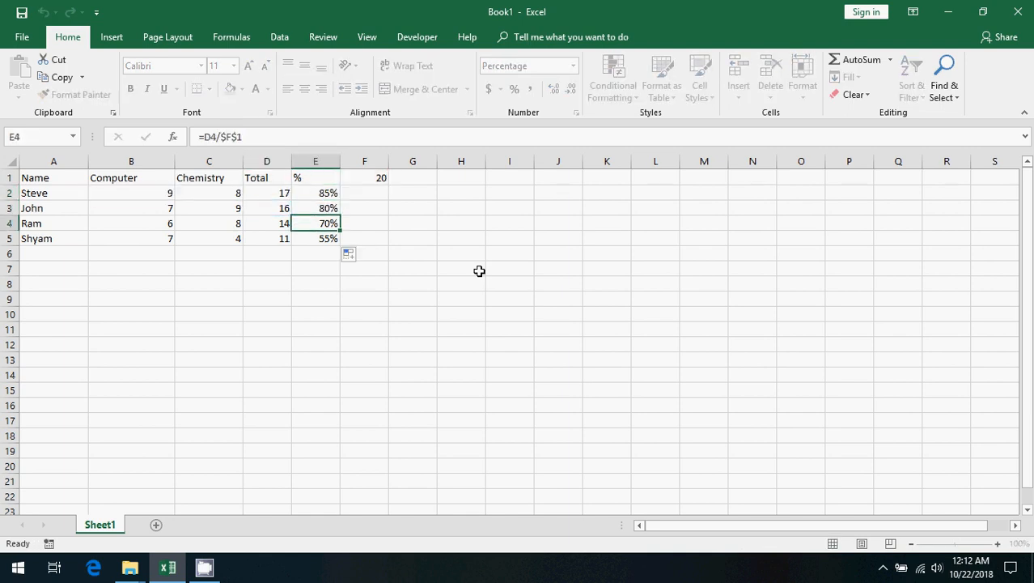
key("F2")
key("Escape")
key("Down")
key("F2")
key("Escape")
key("Up")
key("F2")
key("Escape")
key("Up")
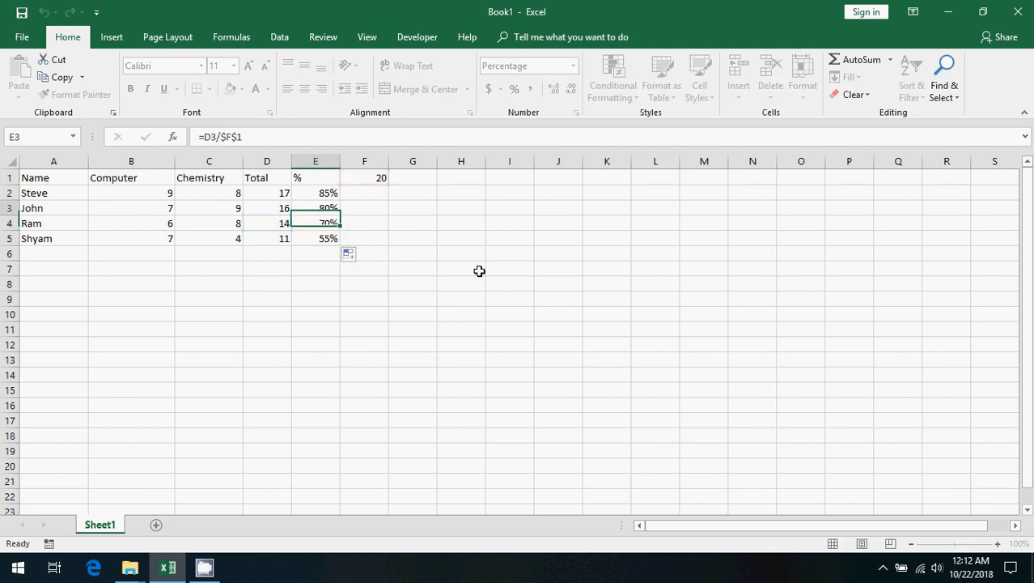
key("F2")
key("Escape")
key("Up")
key("F2")
key("Escape")
Compare the percentage formulas of the first and last students in E2 and E5, and leave the table for C9
key("Right")
key("Up")
key("Down")
key("Left")
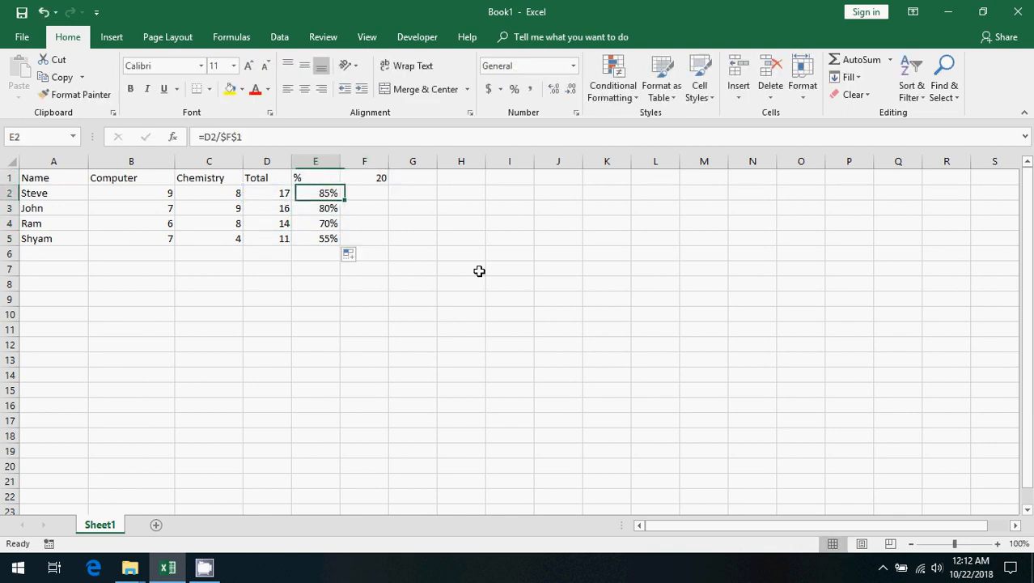
key("F2")
key("Escape")
key("Down")
key("Down")
key("Down")
key("F2")
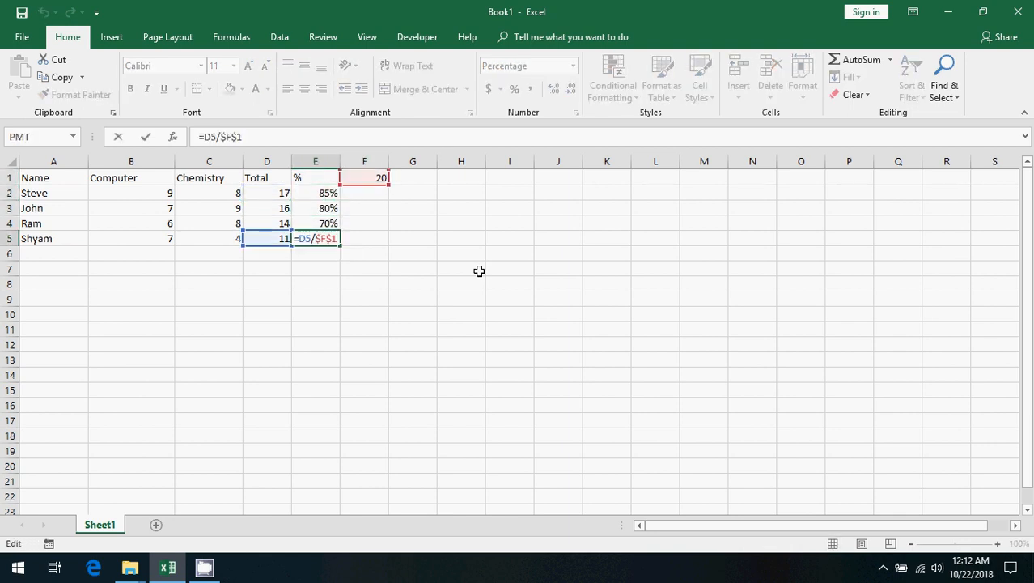
key("Escape")
key("Down")
key("Down")
key("Down")
key("Down")
key("Left")
key("Left")
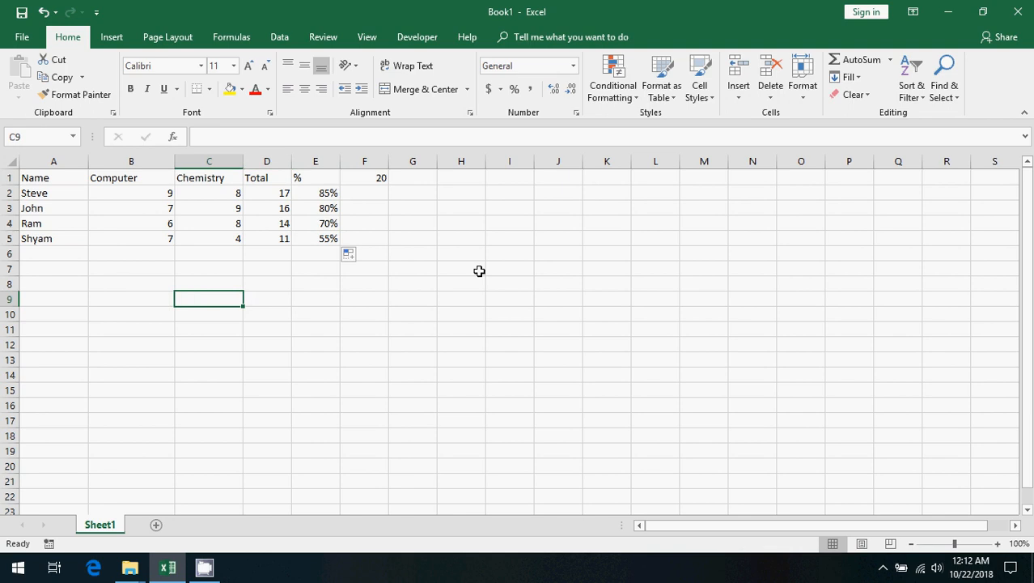
Enter the fully absolute reference =$F$1 in cell F8
left_click(367, 282)
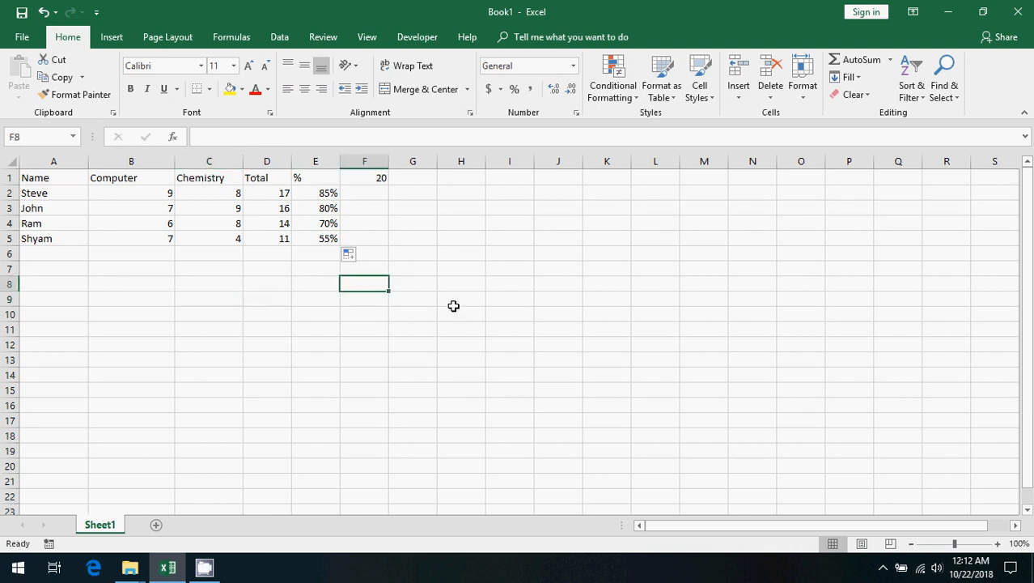
type("=")
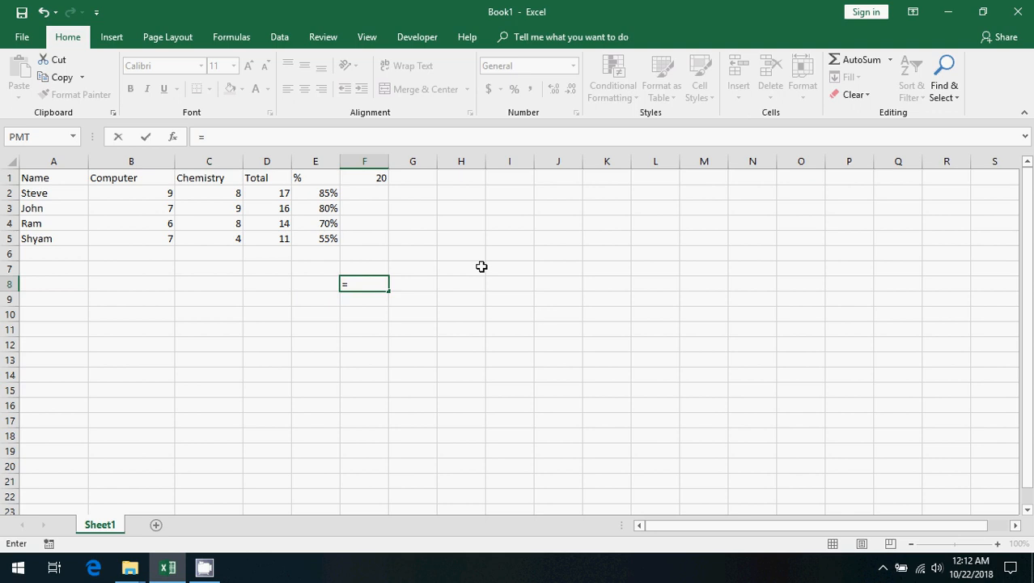
left_click(379, 175)
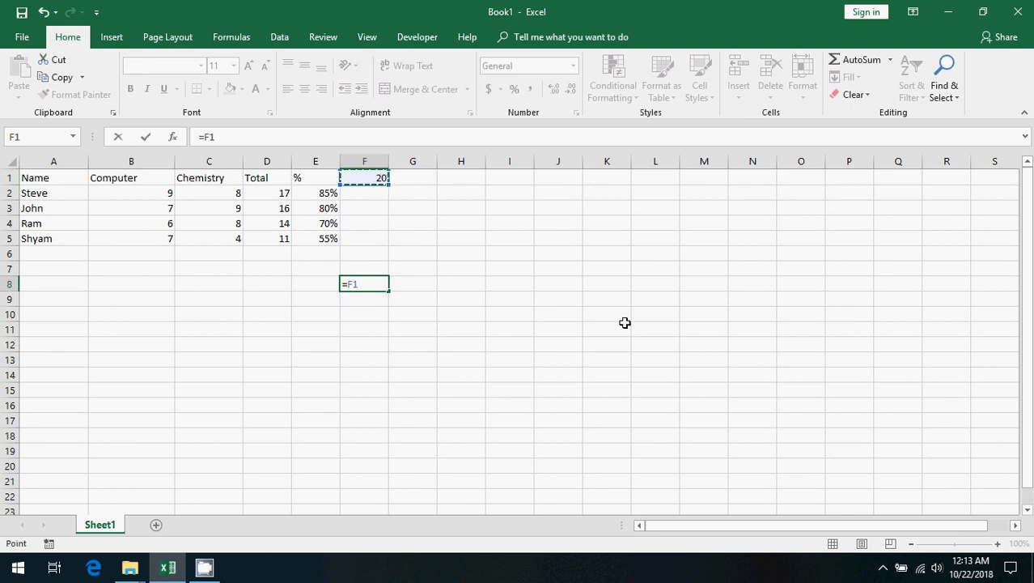
key("F4")
key("Return")
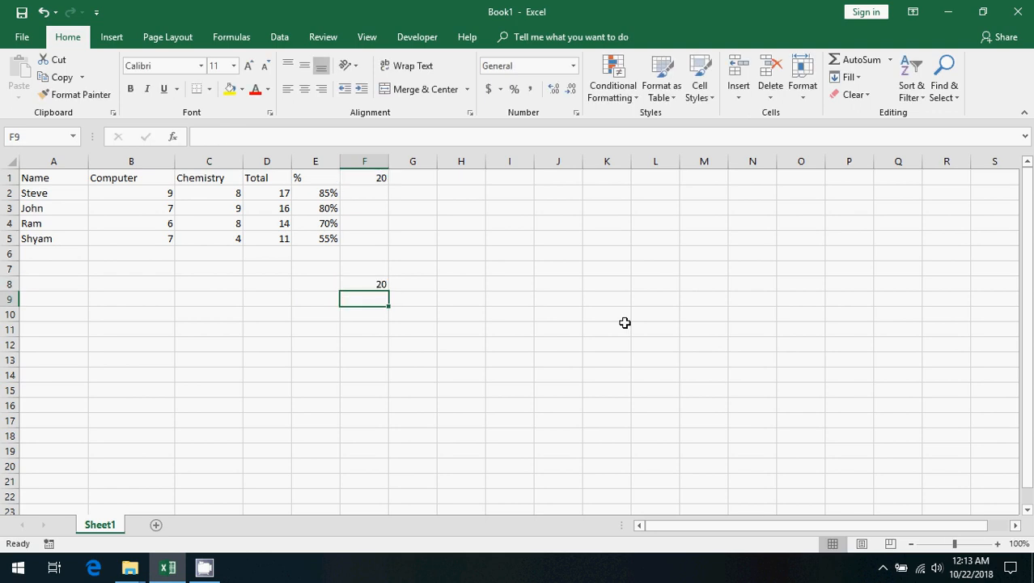
Copy the absolute-reference formula from F8 across row 8 through column J
key("Up")
key("ctrl+c")
key("Right")
key("shift+Right")
key("shift+Right")
key("shift+Right")
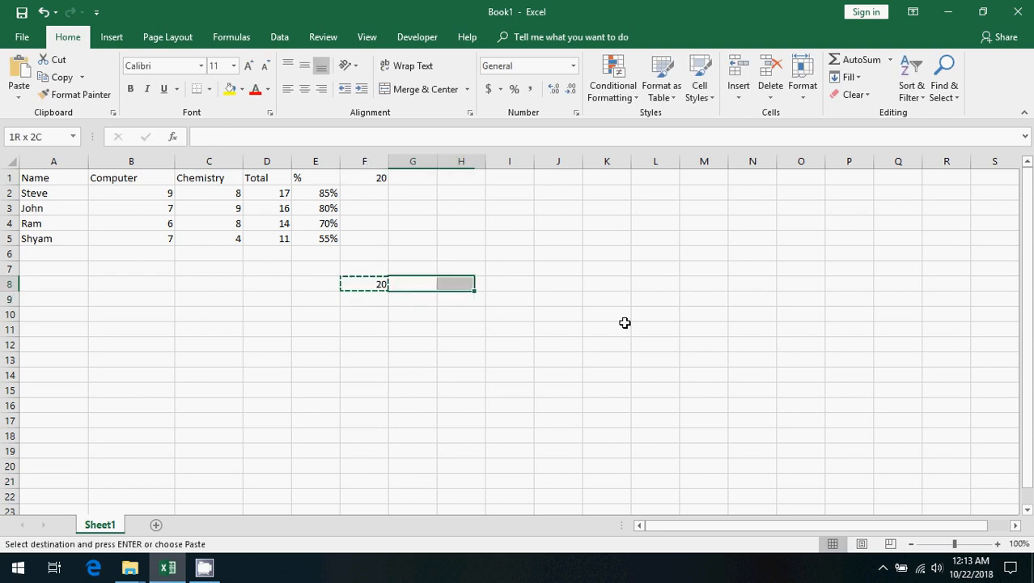
key("Return")
Examine which cell the copied formulas in I8 and J8 refer to
key("Left")
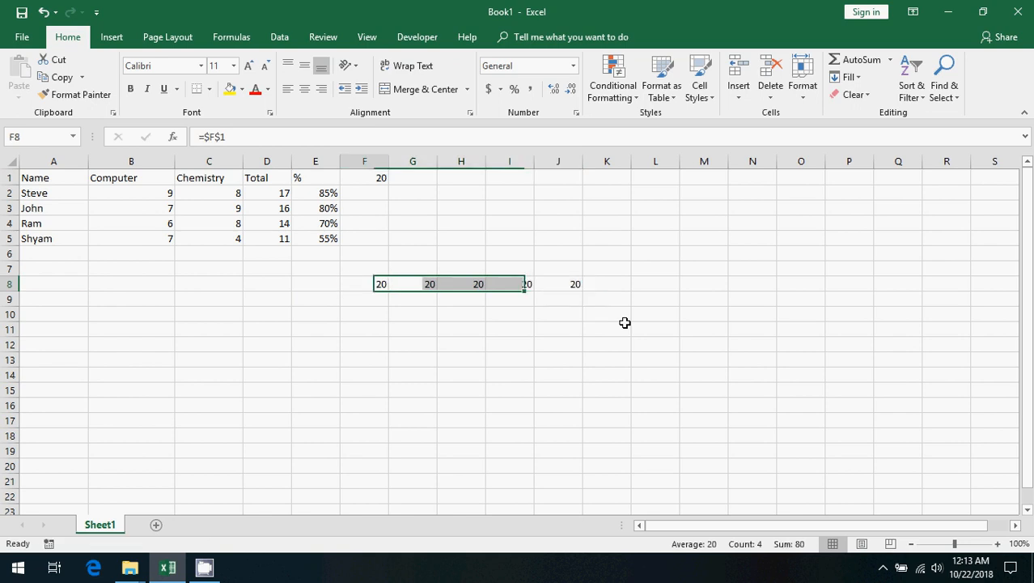
key("Right")
key("Right")
key("Right")
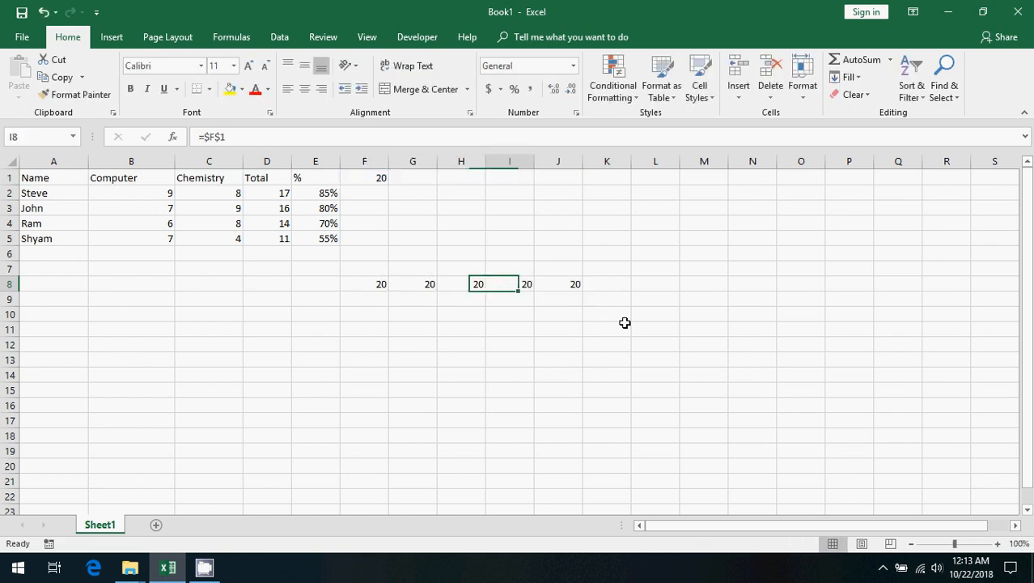
key("F2")
key("Escape")
key("Right")
key("F2")
key("Escape")
Recheck the row 8 copies from G8 through I8 for their reference to F1
key("Left")
key("Left")
key("Left")
key("Left")
key("Right")
key("F2")
key("Escape")
key("Right")
key("F2")
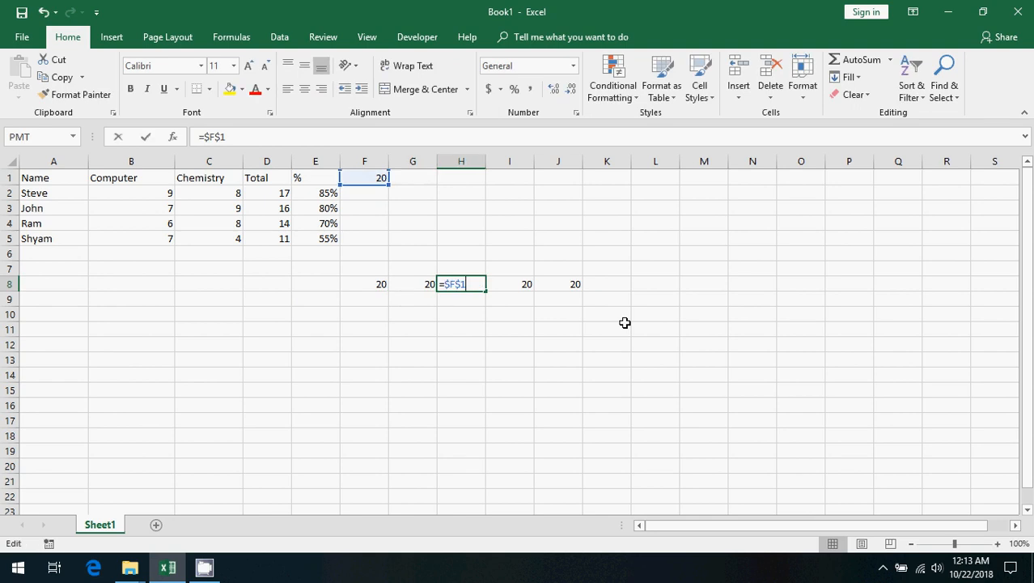
key("Escape")
key("Right")
key("F2")
key("Escape")
key("Right")
key("Left")
key("Left")
key("Left")
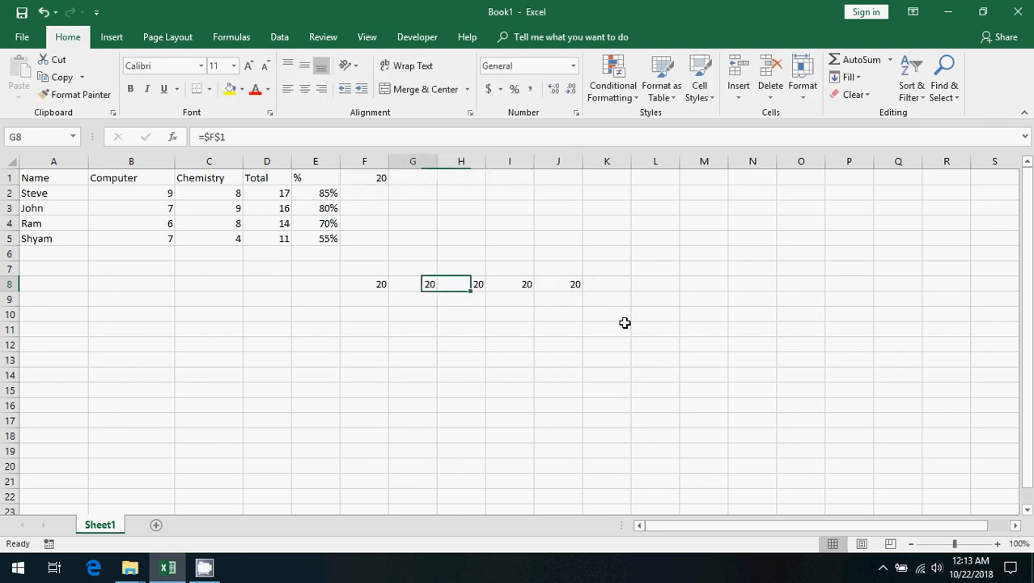
Enter the mixed reference =F$1, with only the row locked, in cell F9
key("Left")
key("Down")
type("=")
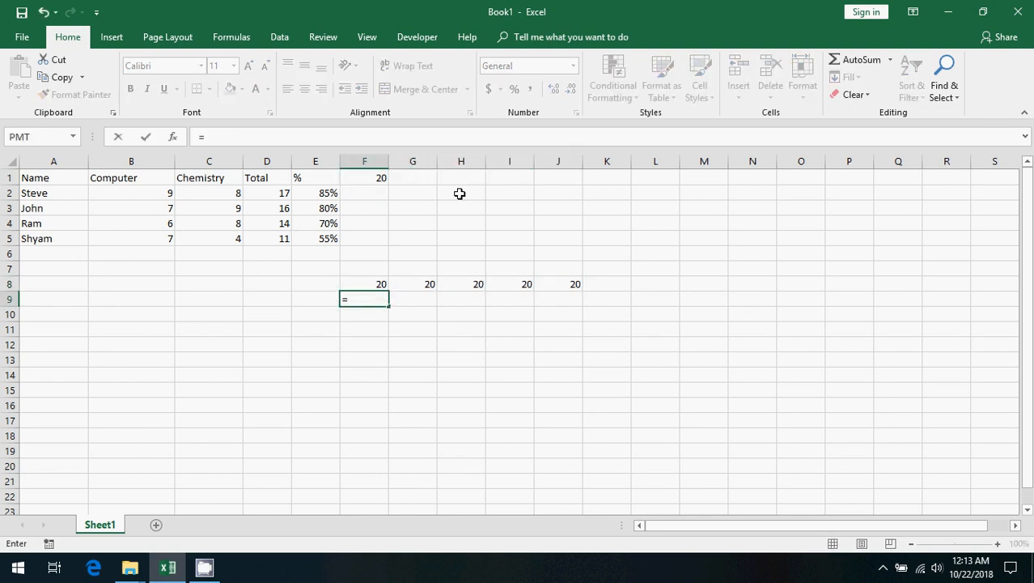
left_click(381, 178)
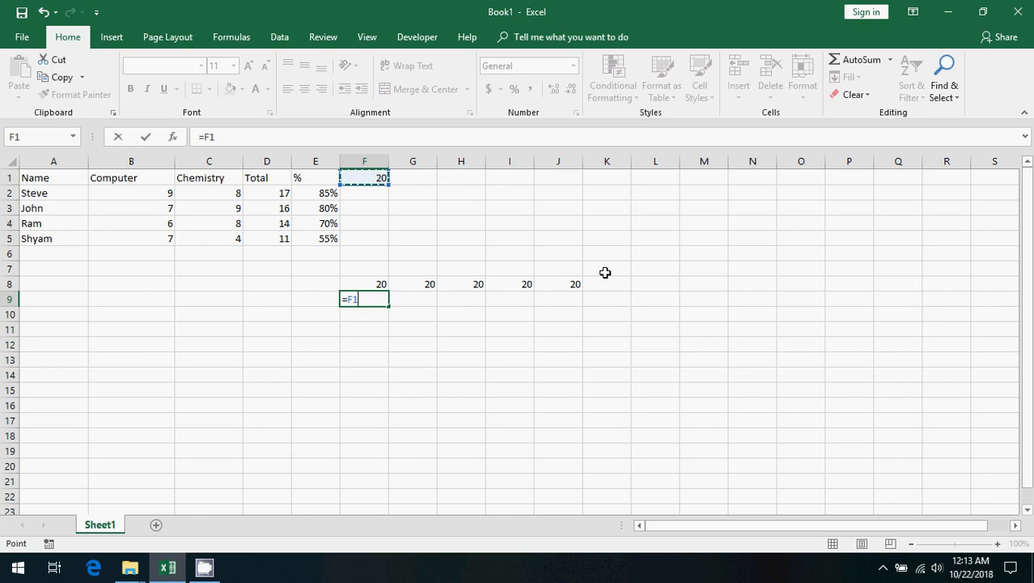
key("F4")
key("F4")
key("Return")
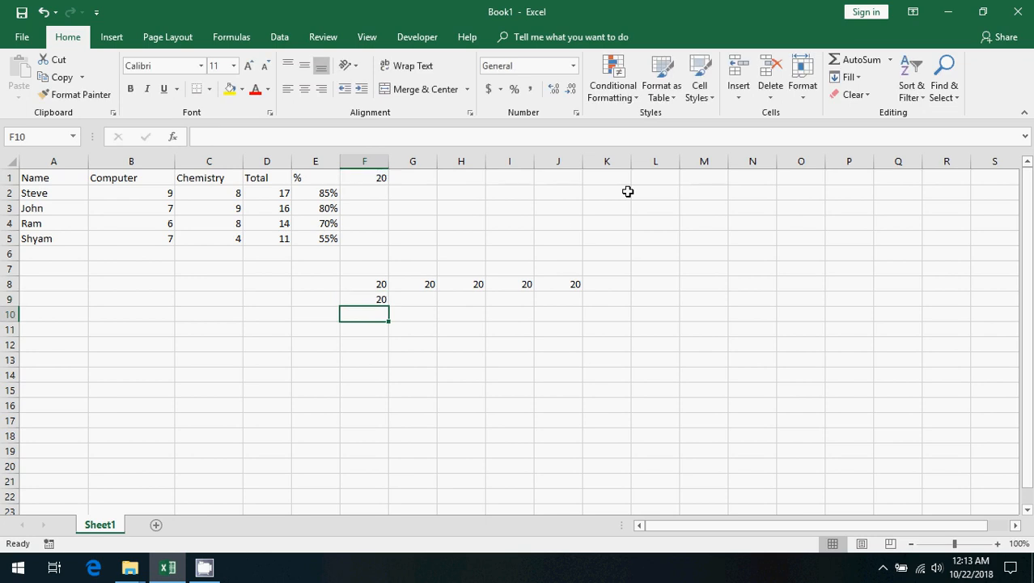
Fill the row-locked formula from F9 across to J9
key("Up")
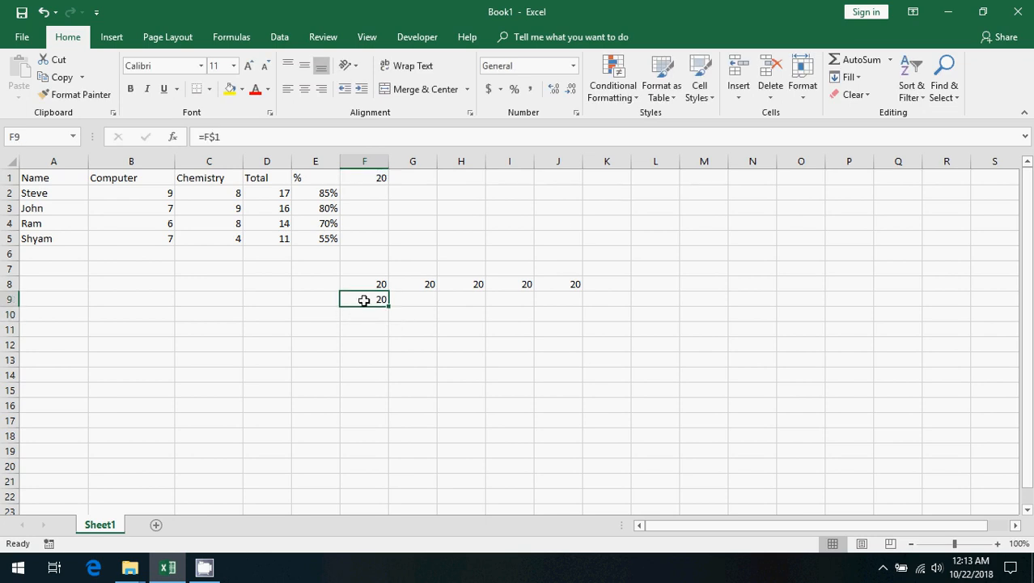
left_click_drag(389, 307, 584, 300)
left_click(472, 346)
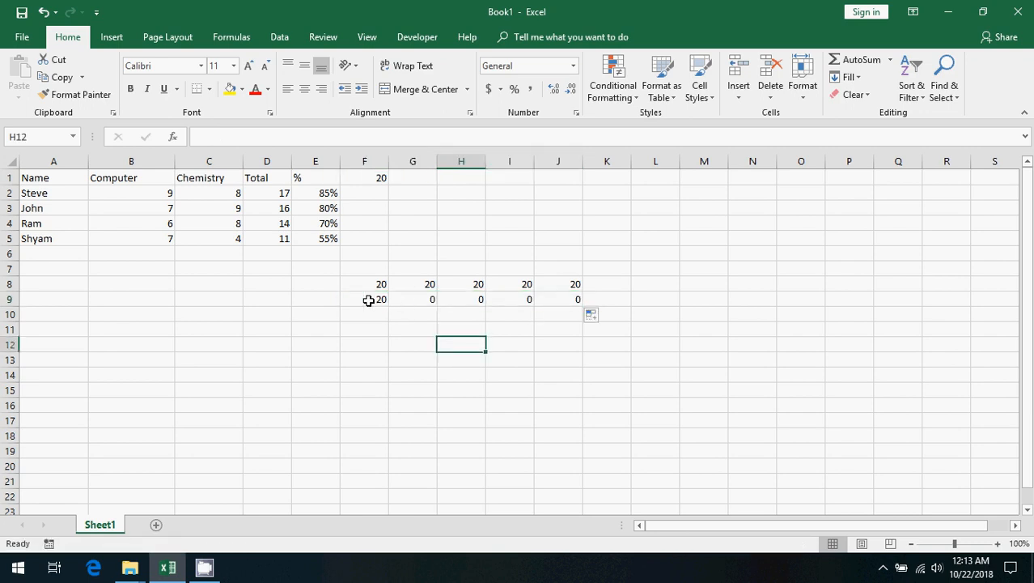
Examine how the column part of the row-locked reference shifts in each formula from F9 to J9
left_click(368, 300)
key("F2")
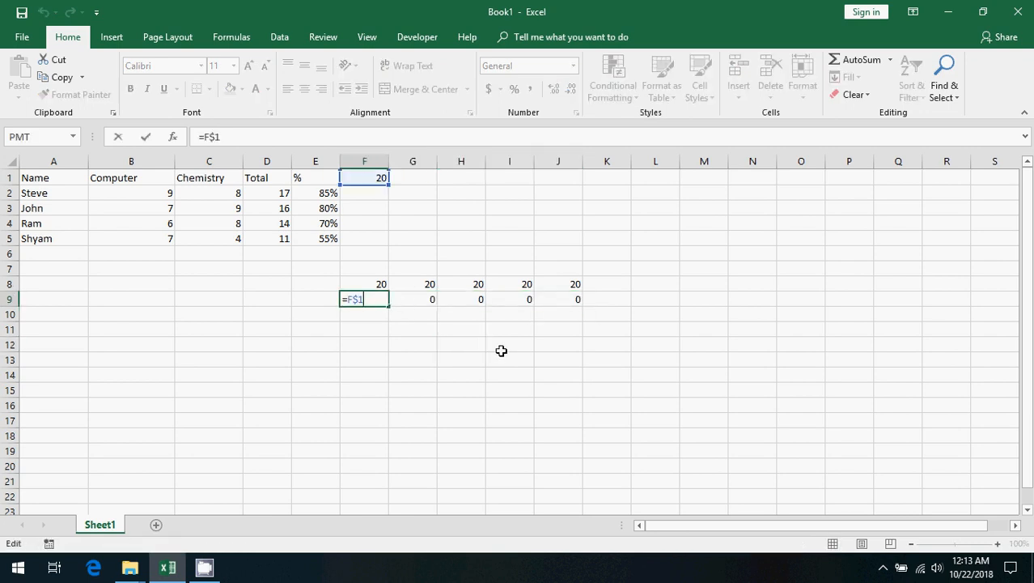
key("Escape")
key("Right")
key("F2")
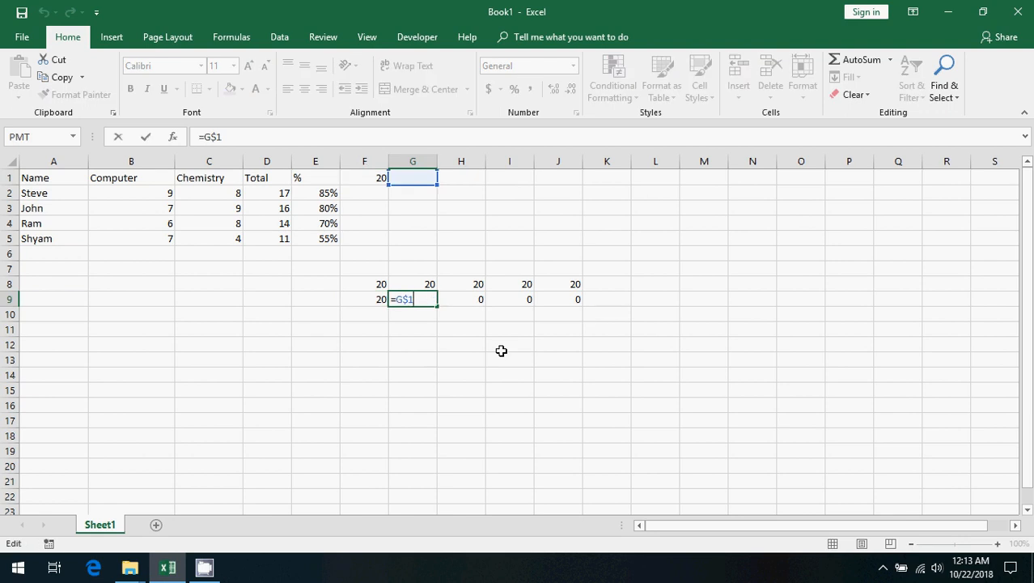
key("Escape")
key("Right")
key("F2")
key("Escape")
key("Right")
key("F2")
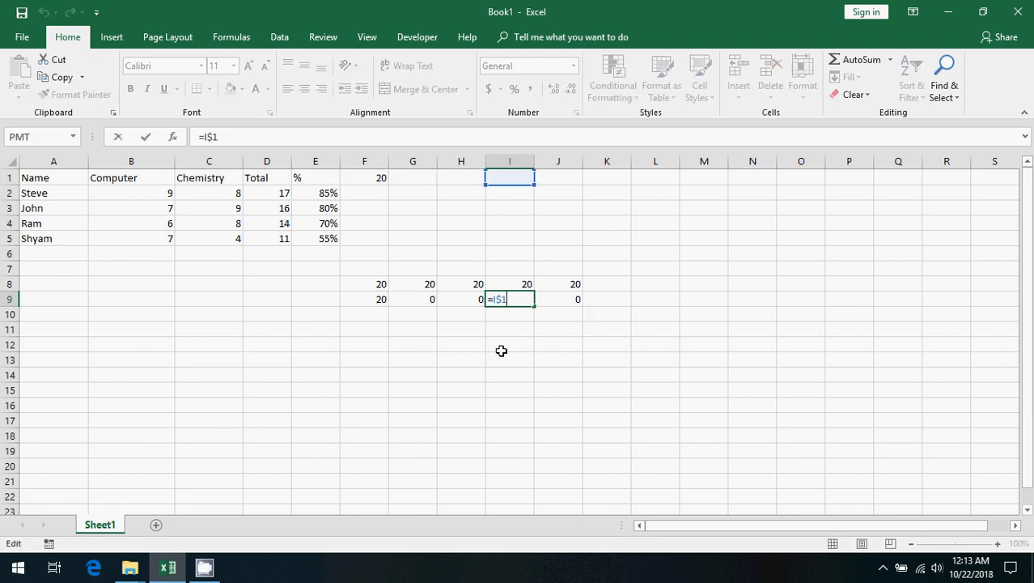
key("Escape")
key("Right")
key("F2")
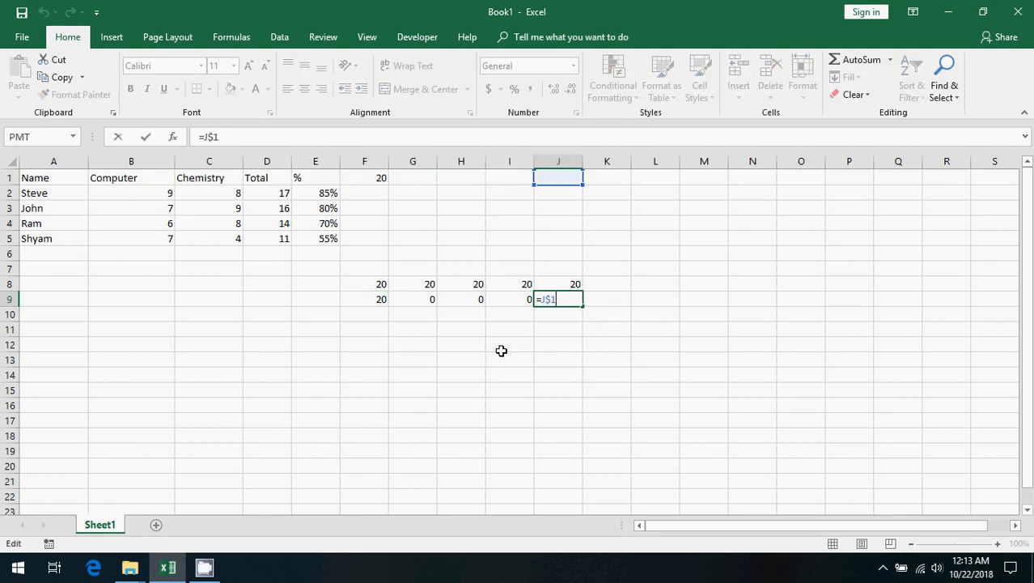
key("Escape")
Fill the row-locked formulas in F9:J9 down into row 10
key("Left")
key("Left")
key("Left")
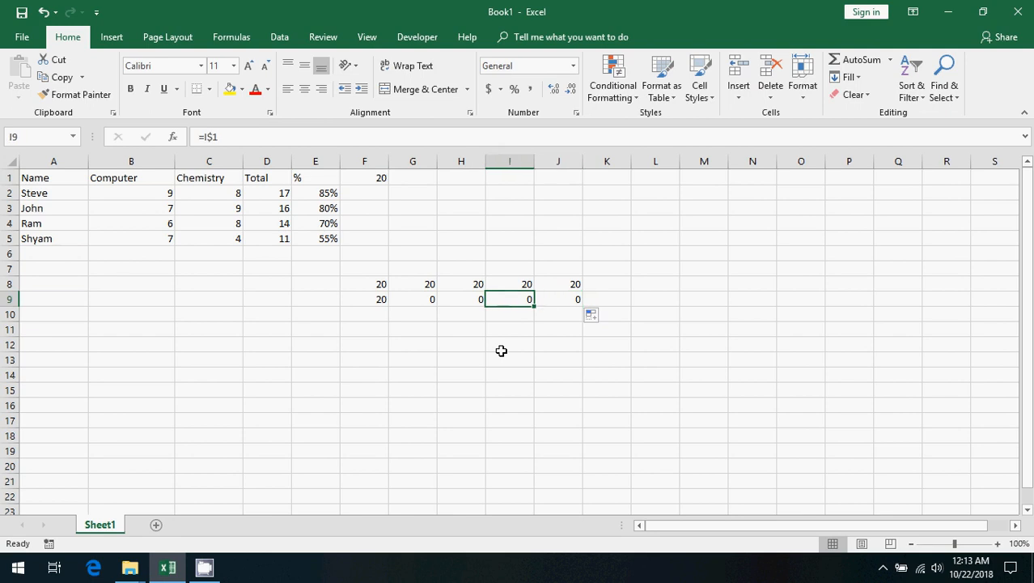
key("Left")
key("shift+Right")
key("shift+Right")
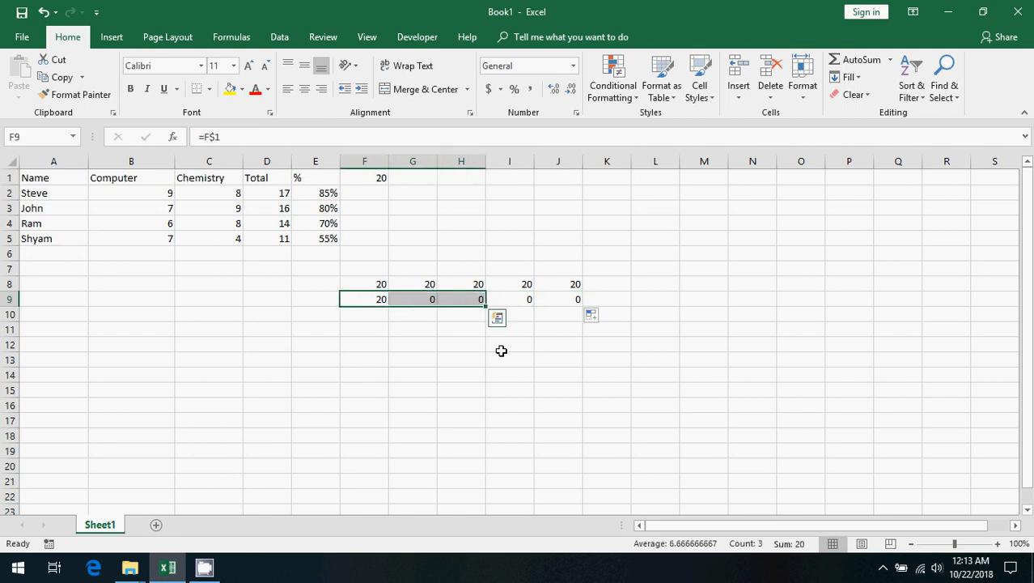
key("shift+Right")
key("shift+Right")
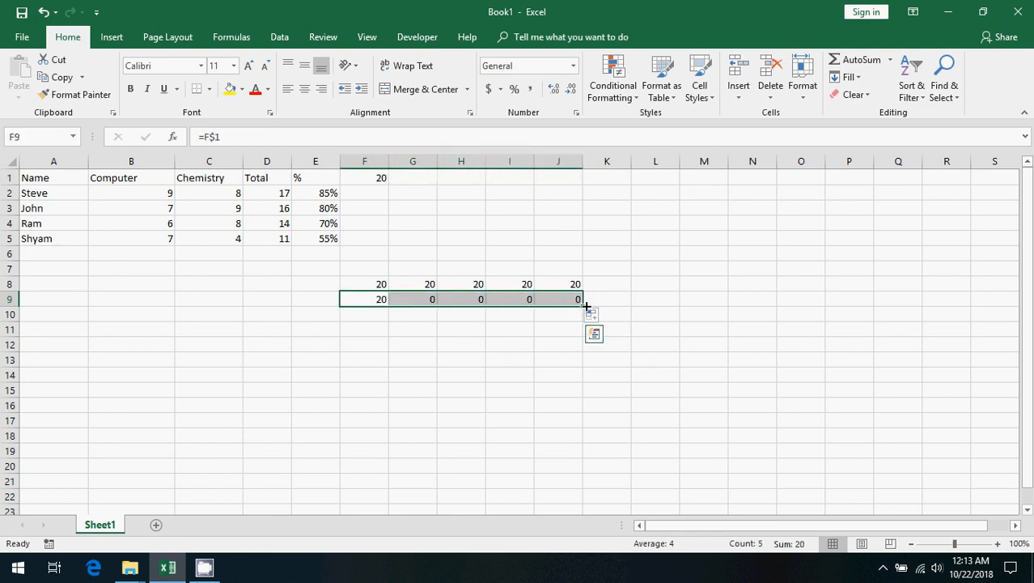
left_click_drag(583, 308, 586, 317)
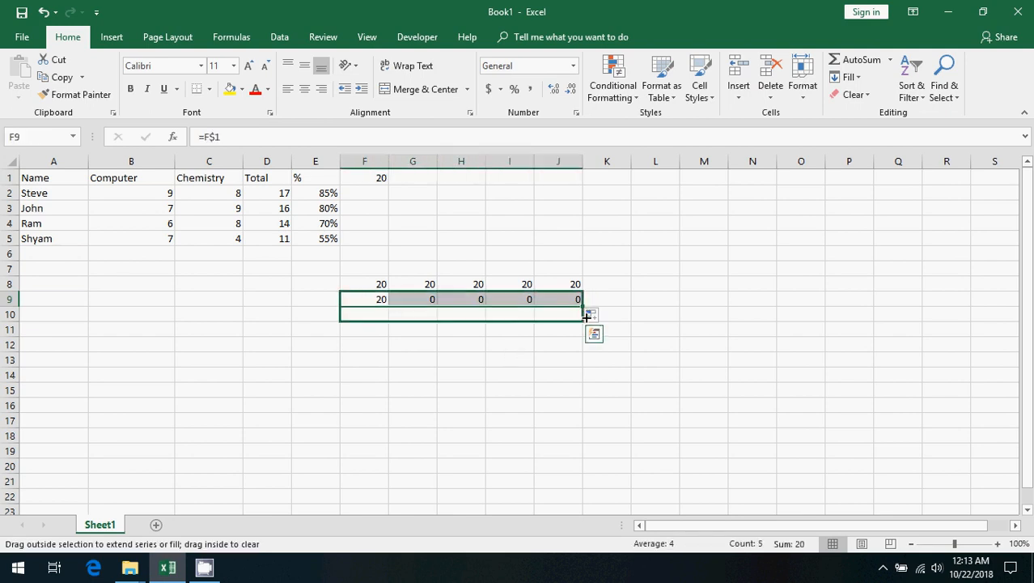
Examine the column and row parts of the references in the filled formulas from F10 to J10
double_click(378, 316)
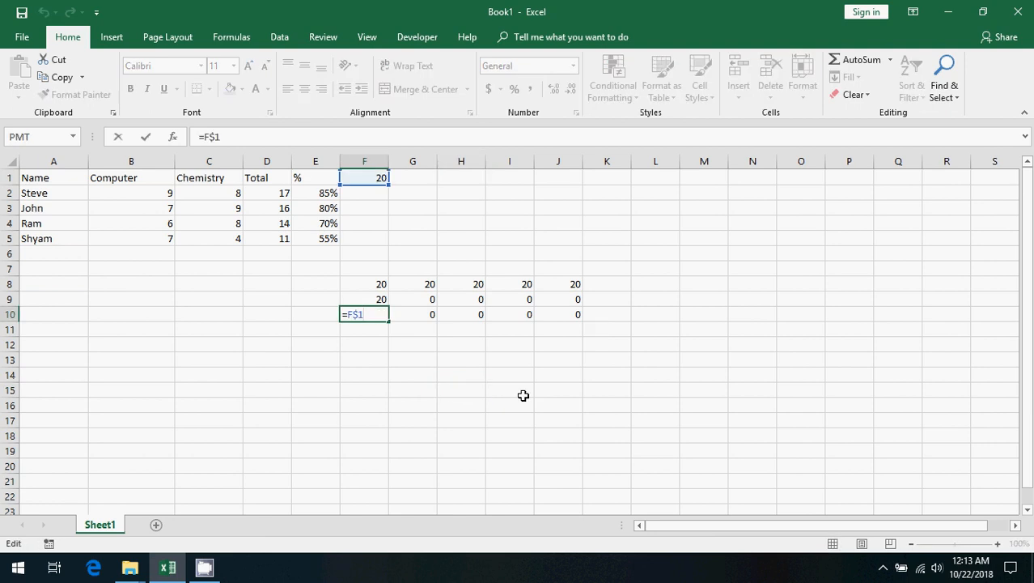
key("Escape")
key("Right")
key("F2")
key("Escape")
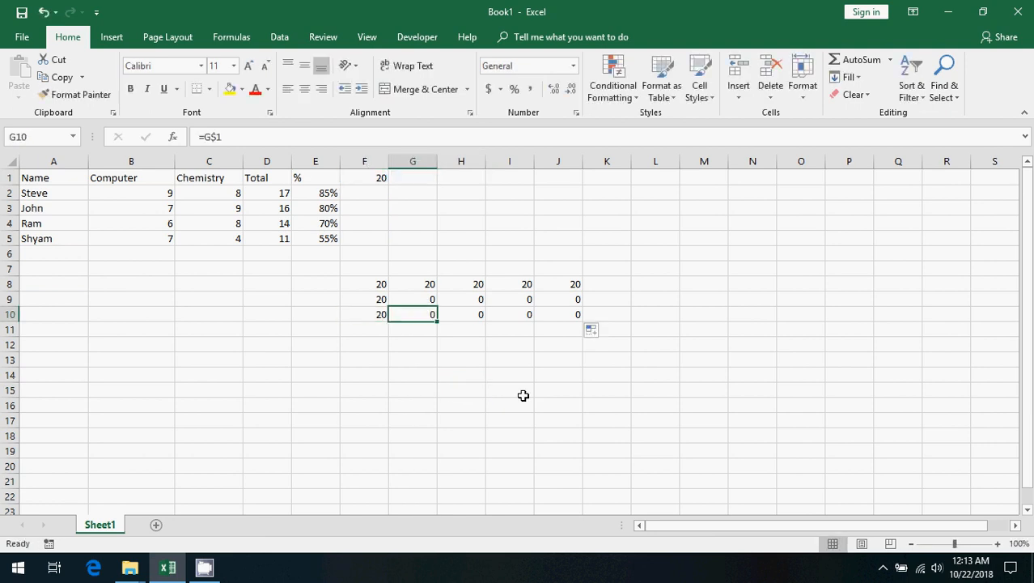
key("Right")
key("F2")
key("Escape")
key("Right")
key("F2")
key("Escape")
key("Right")
key("F2")
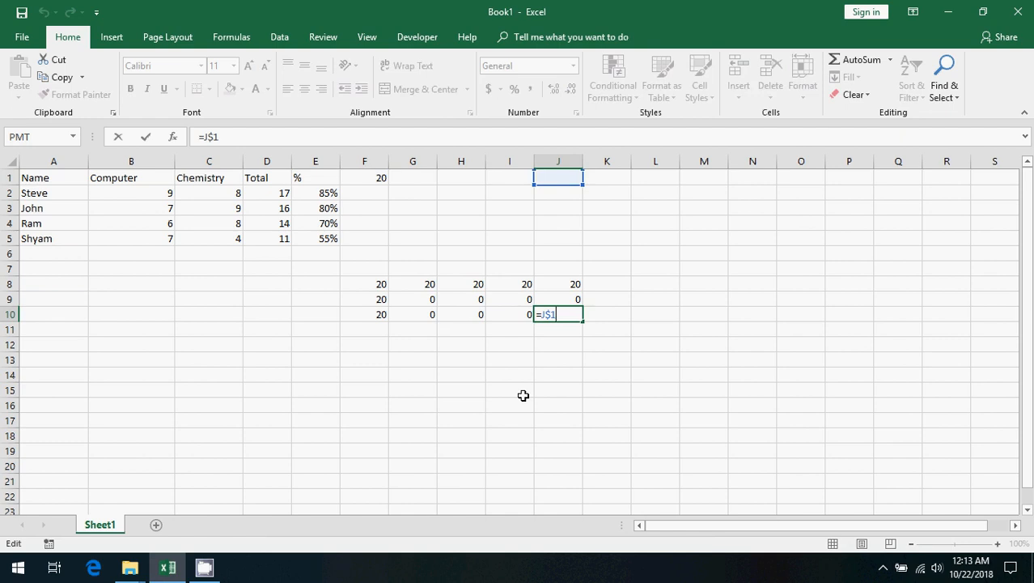
Recheck the row 10 formulas from J10 back to F10 for their locked row reference
key("Escape")
key("Left")
key("F2")
key("Escape")
key("Left")
key("Left")
key("F2")
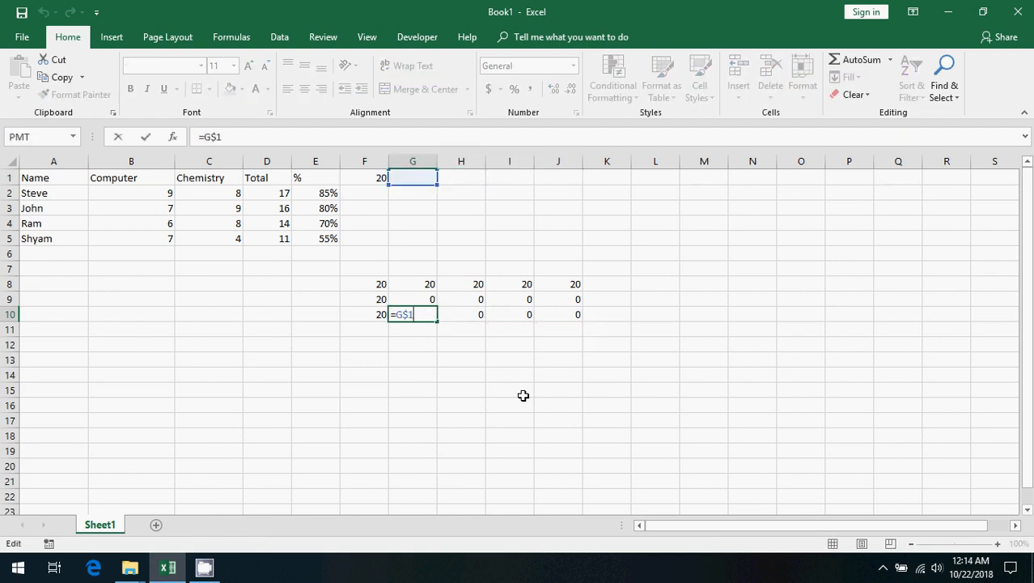
key("Escape")
key("Left")
key("F2")
key("Escape")
key("shift+Right")
key("shift+Right")
key("shift+Right")
key("shift+Right")
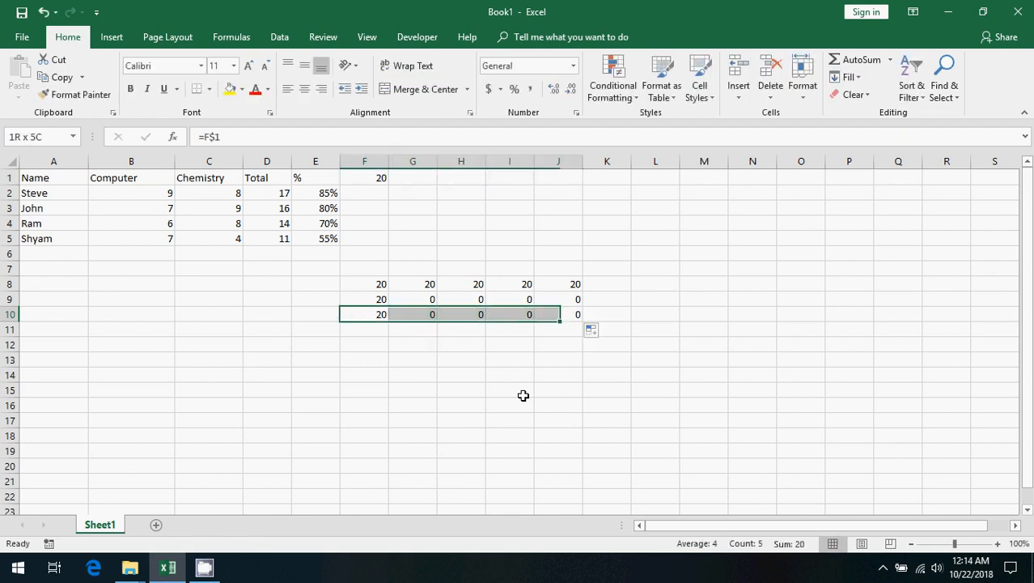
Enter the mixed reference =$F1, with only the column locked, in cell F11
key("Down")
type("=")
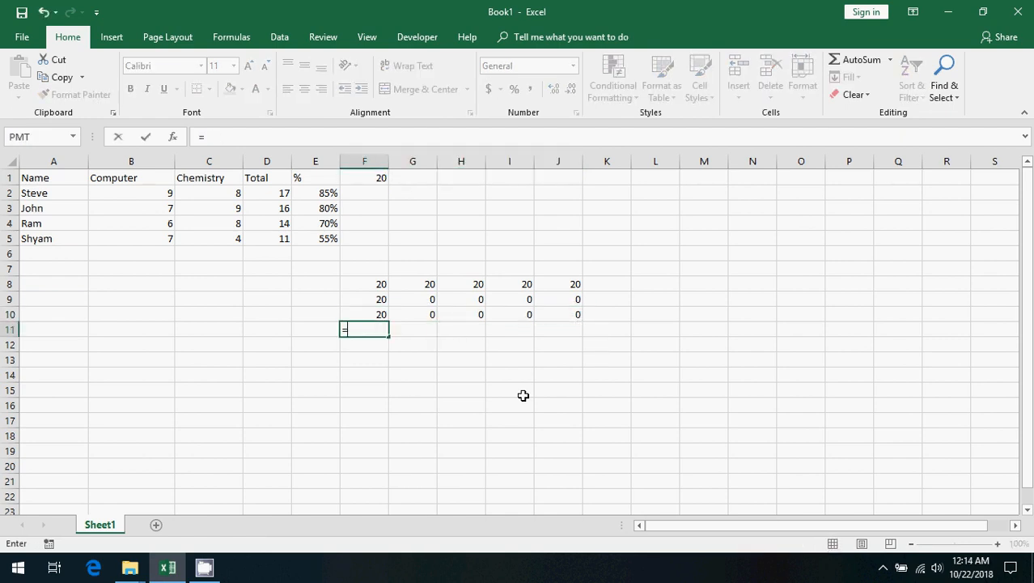
left_click(374, 176)
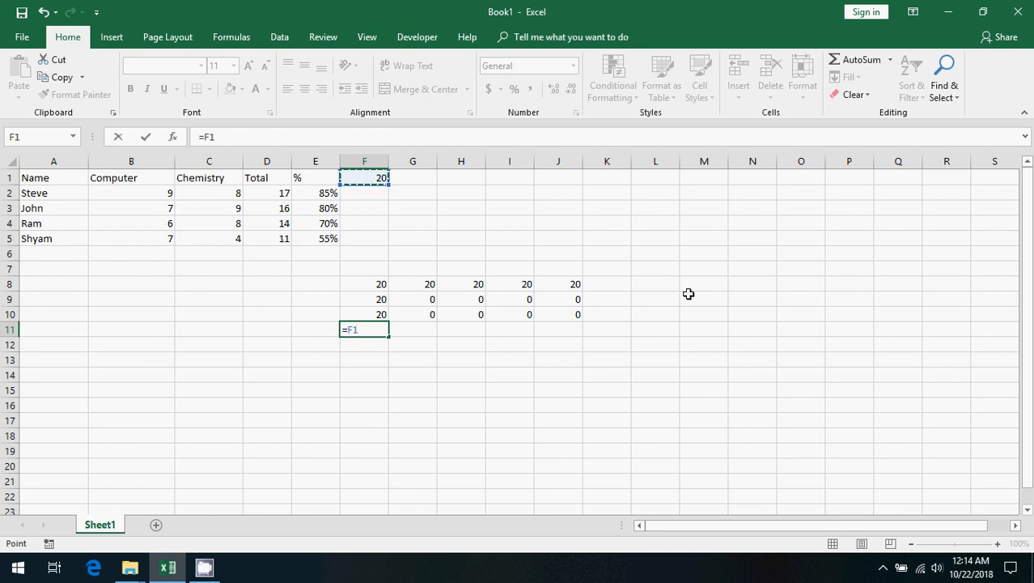
key("F4")
key("F4")
key("Return")
Fill the column-locked formula from F11 across to J11
key("Up")
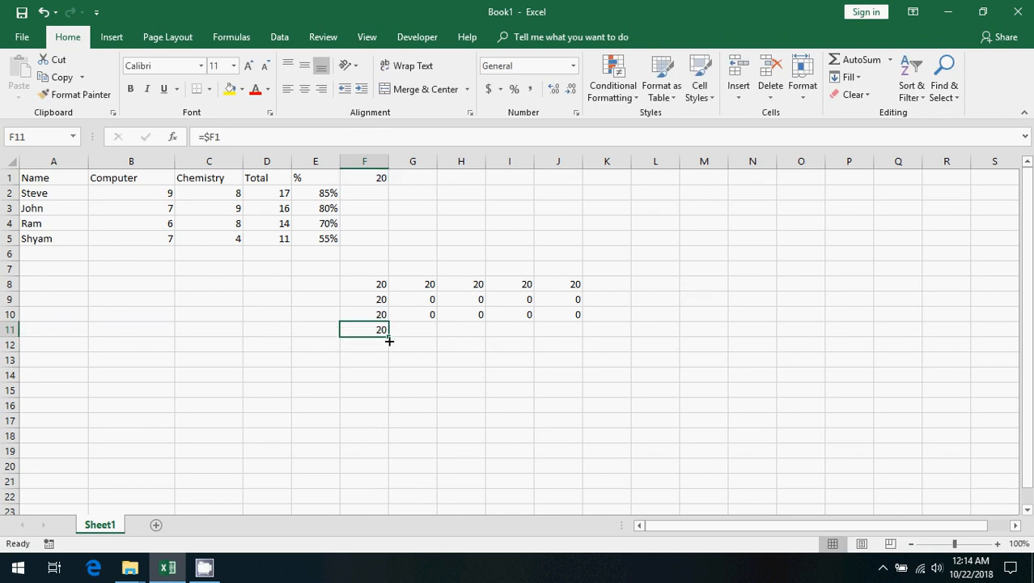
left_click_drag(390, 340, 575, 338)
left_click(432, 379)
Examine the references in the column-locked formulas along row 11, starting from F11
left_click(384, 330)
key("F2")
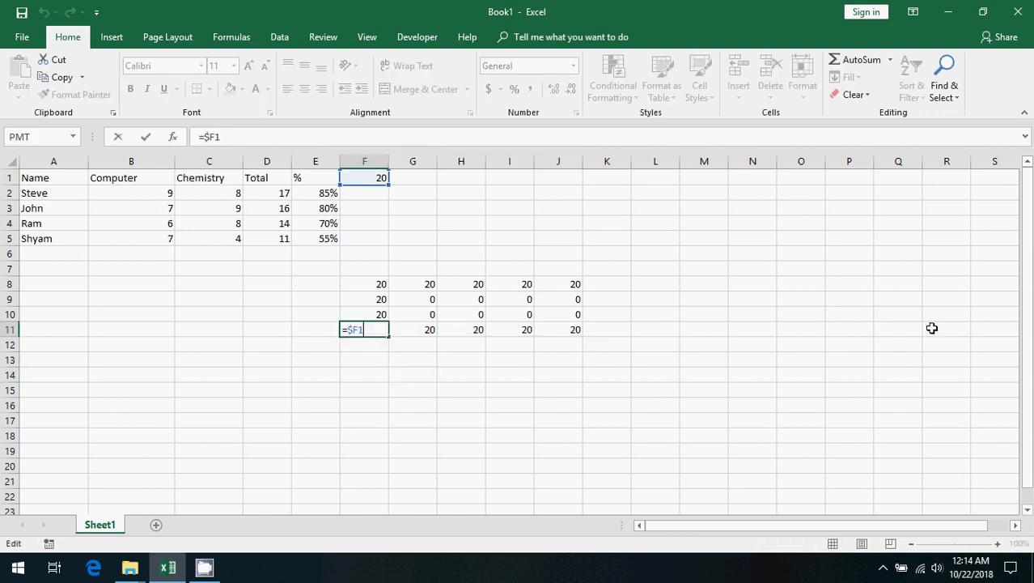
key("Tab")
key("F2")
key("Tab")
key("F2")
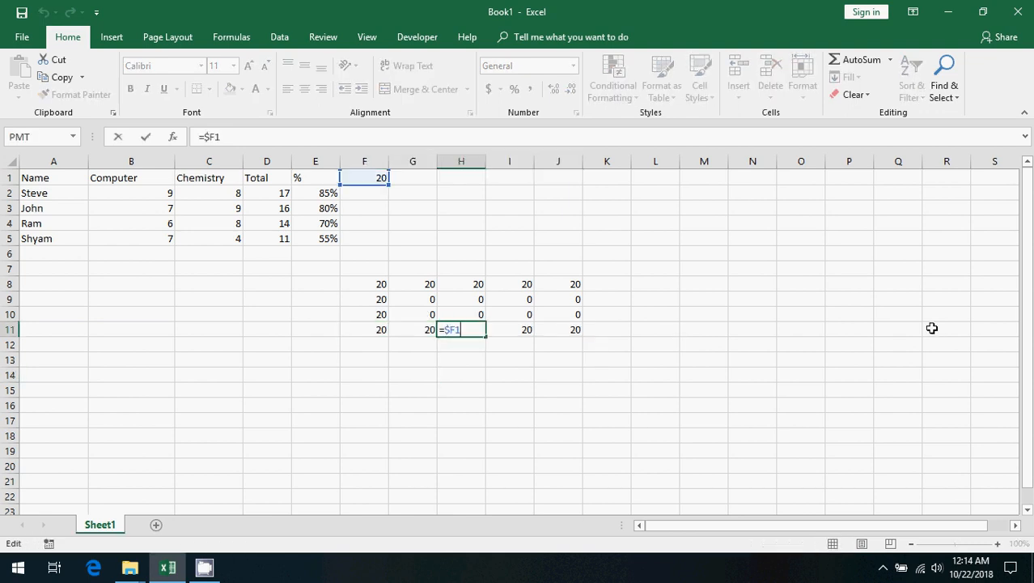
key("Tab")
key("F2")
key("Tab")
Fill the column-locked formulas in F11:J11 down into row 12 and select F12 to view its reference
key("Left")
key("Left")
key("Left")
key("Left")
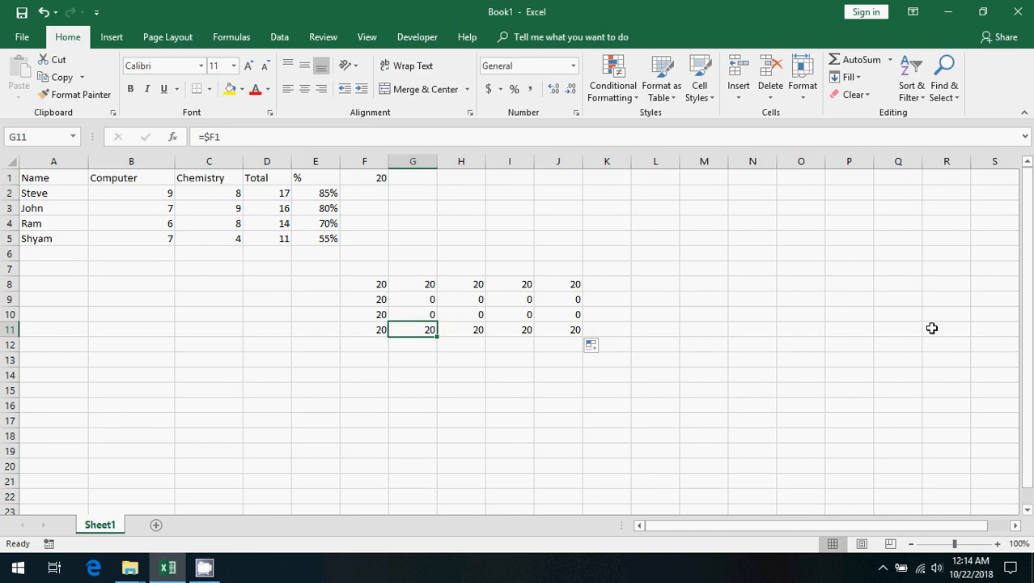
key("ctrl+shift+Right")
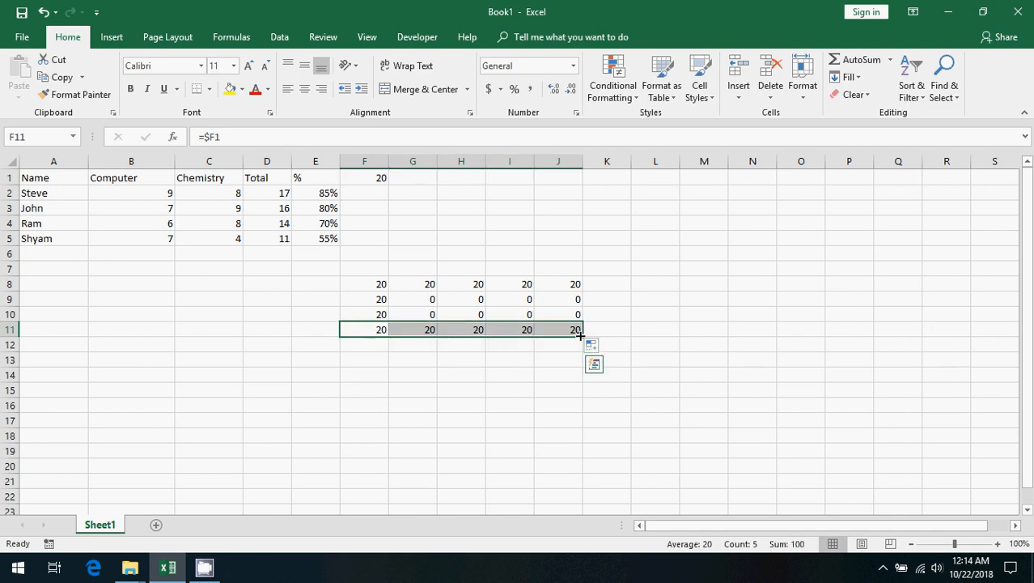
left_click_drag(581, 335, 579, 350)
left_click(387, 343)
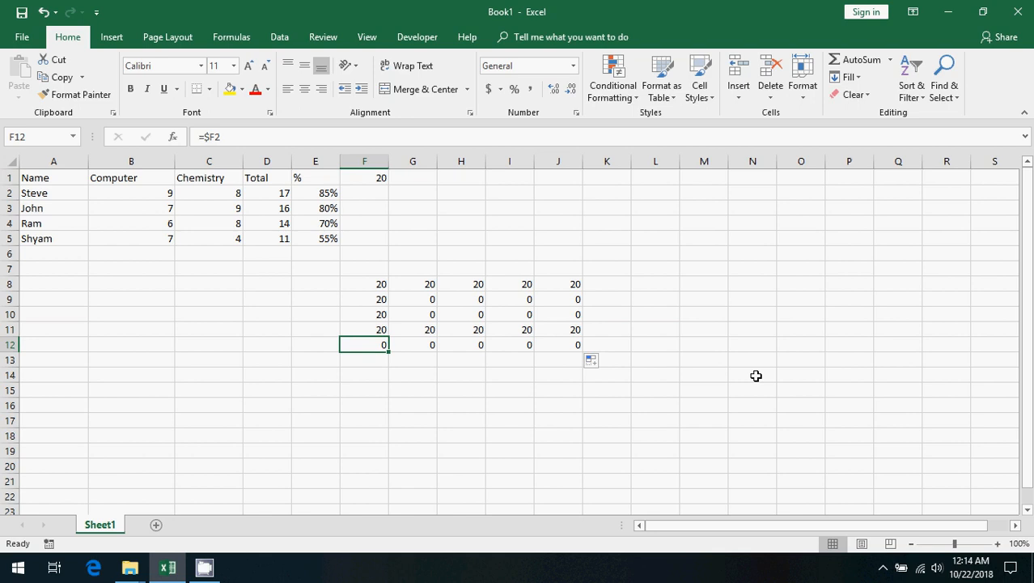
Examine the references in the column-locked formulas along row 12, cell by cell from F12 to J12
key("F2")
key("Escape")
key("Right")
key("F2")
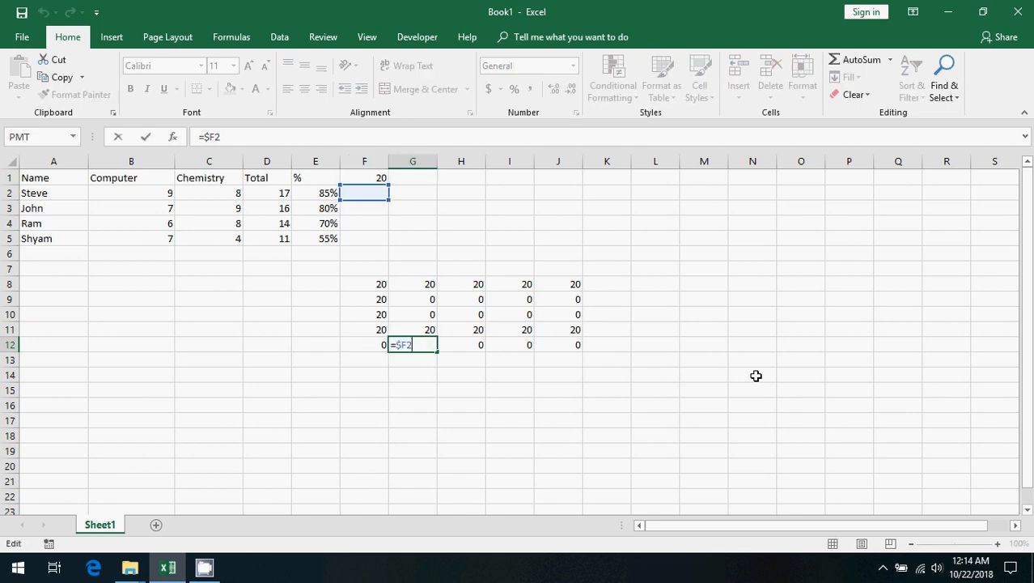
key("Escape")
key("Right")
key("F2")
key("Escape")
key("Right")
key("F2")
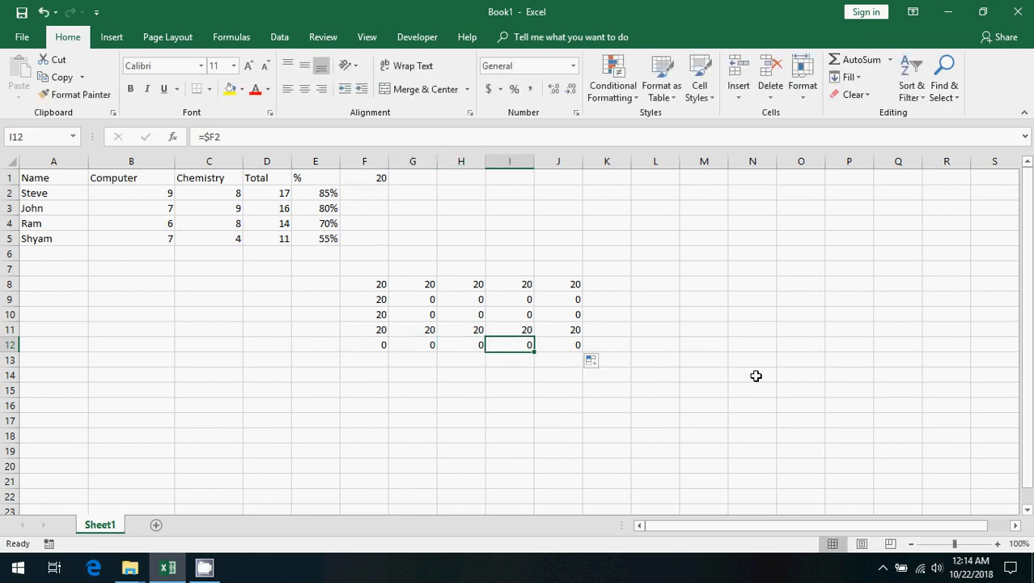
key("Escape")
key("Right")
key("F2")
key("Escape")
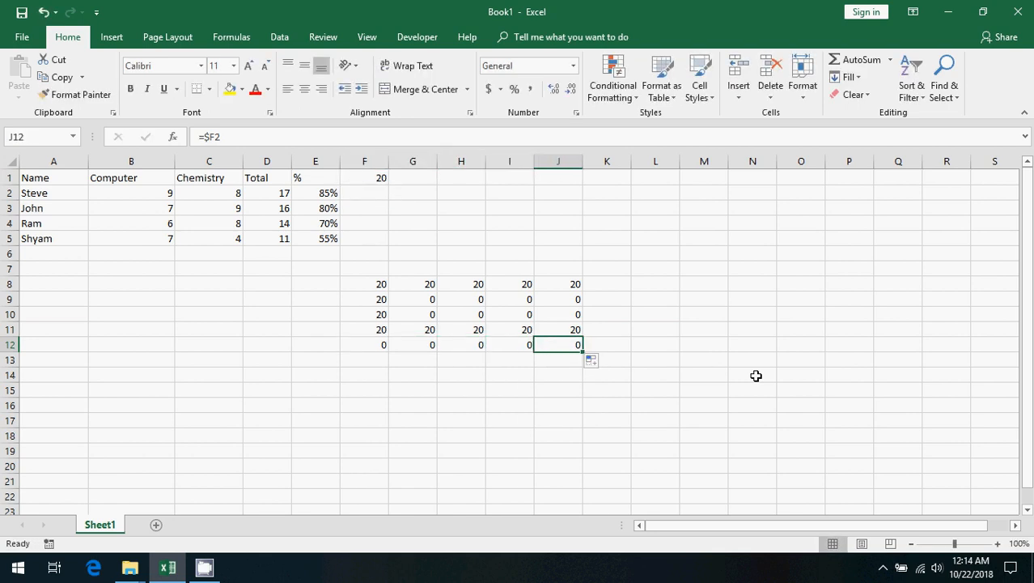
Clear the example reference formulas from F8:J12 and return to cell A1
key("shift+Up")
key("shift+Up")
key("shift+Up")
key("shift+Up")
key("shift+Left")
key("shift+Left")
key("shift+Left")
key("shift+Left")
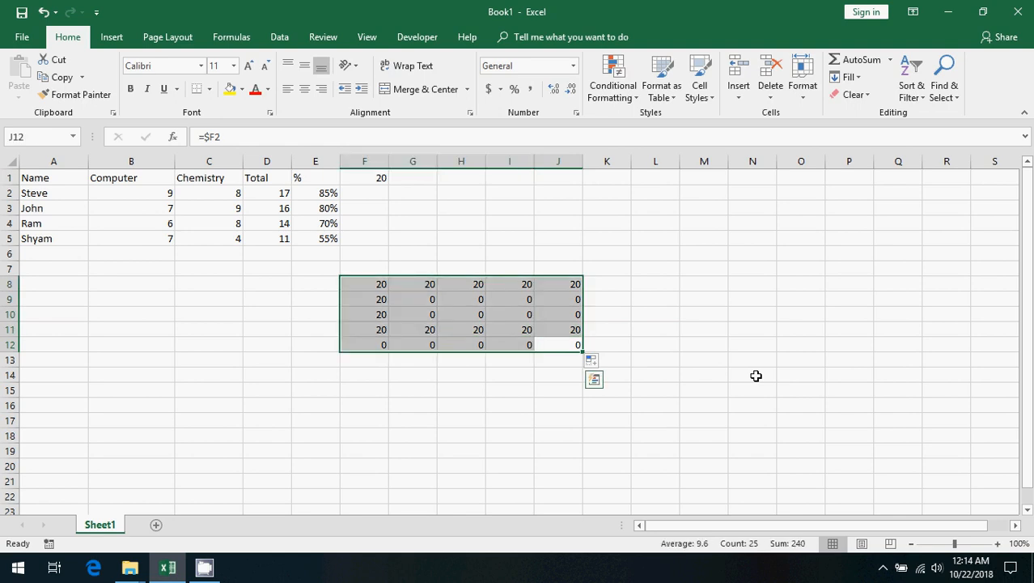
key("Delete")
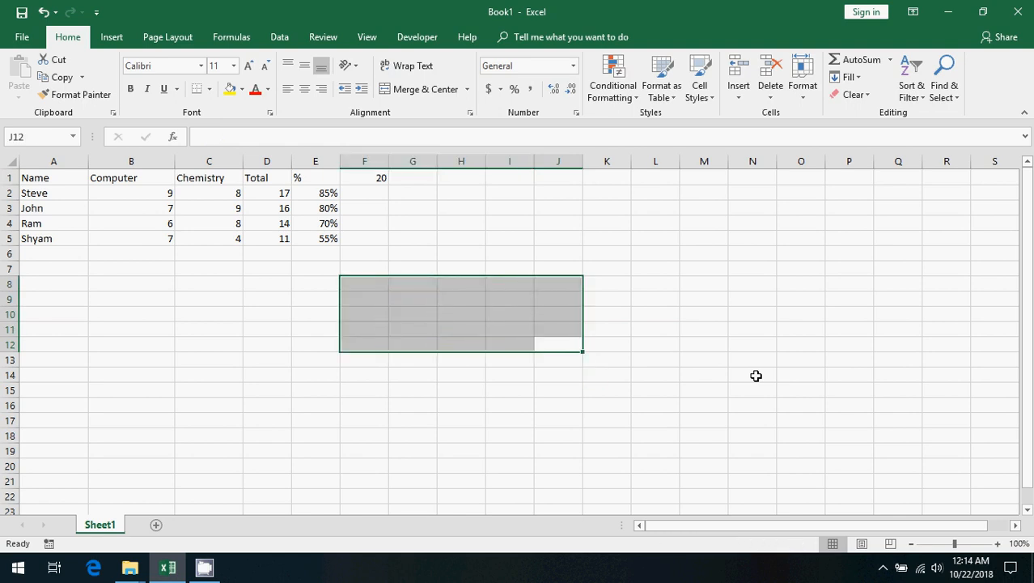
key("ctrl+Home")
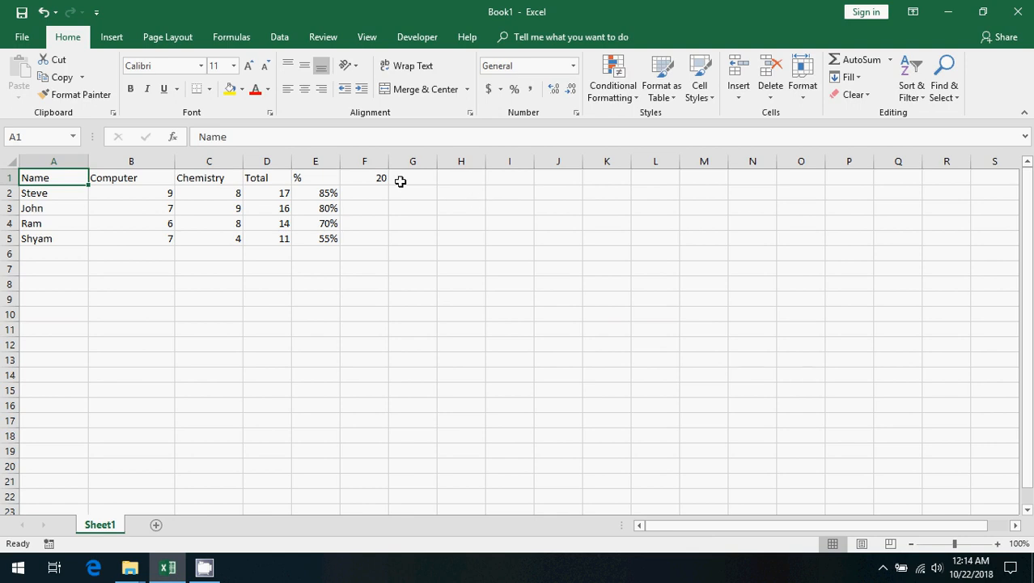
Review cell F1 and the formulas in the % and Total columns of the marks table
left_click(382, 178)
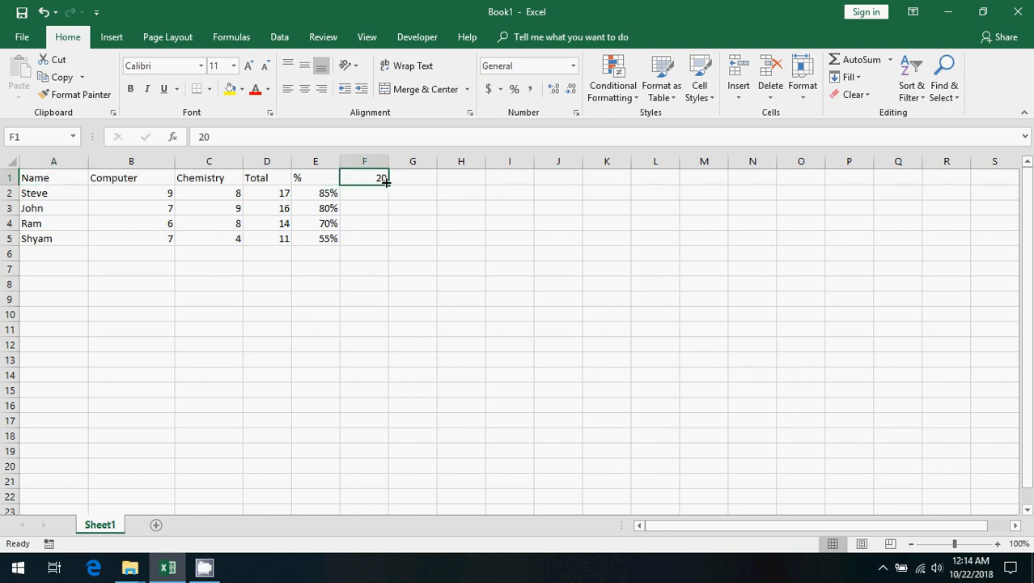
left_click(336, 209)
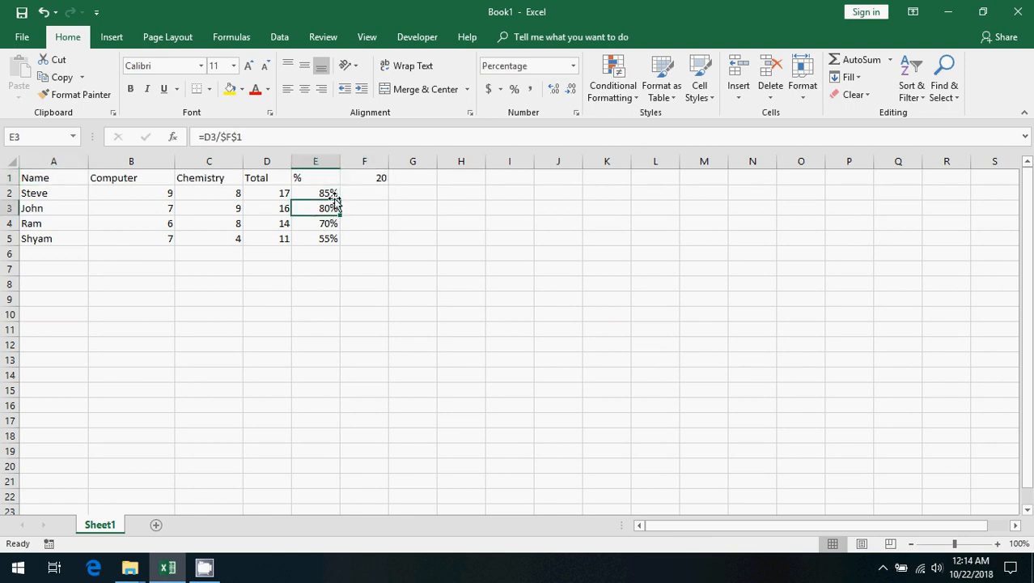
left_click(330, 194)
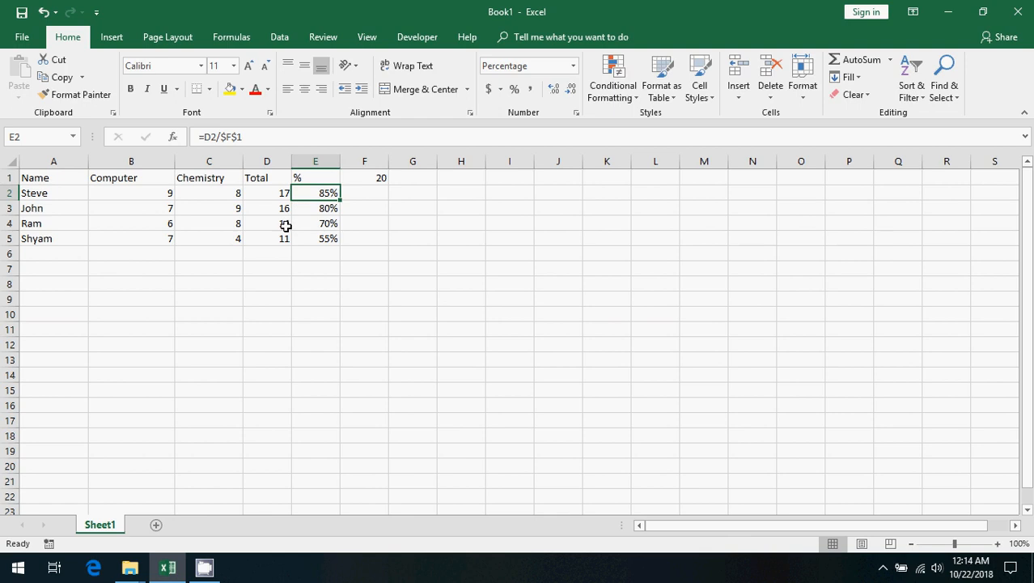
left_click(286, 225)
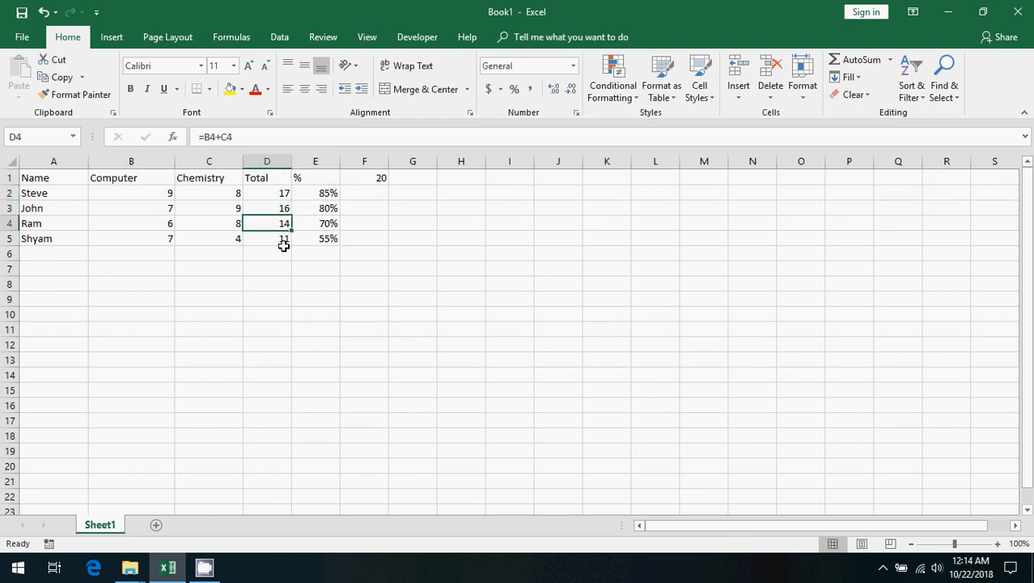
left_click(284, 248)
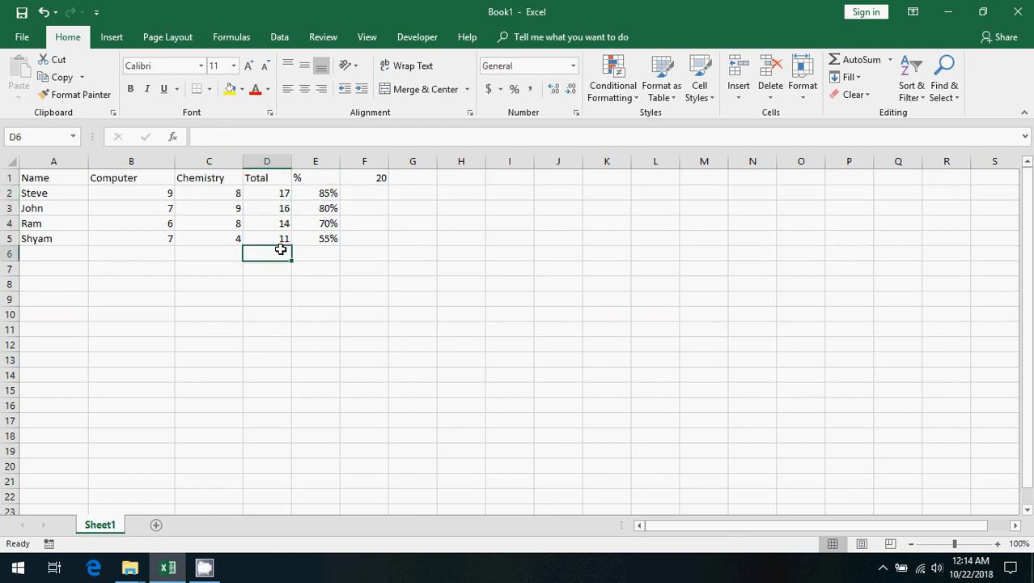
left_click(55, 261)
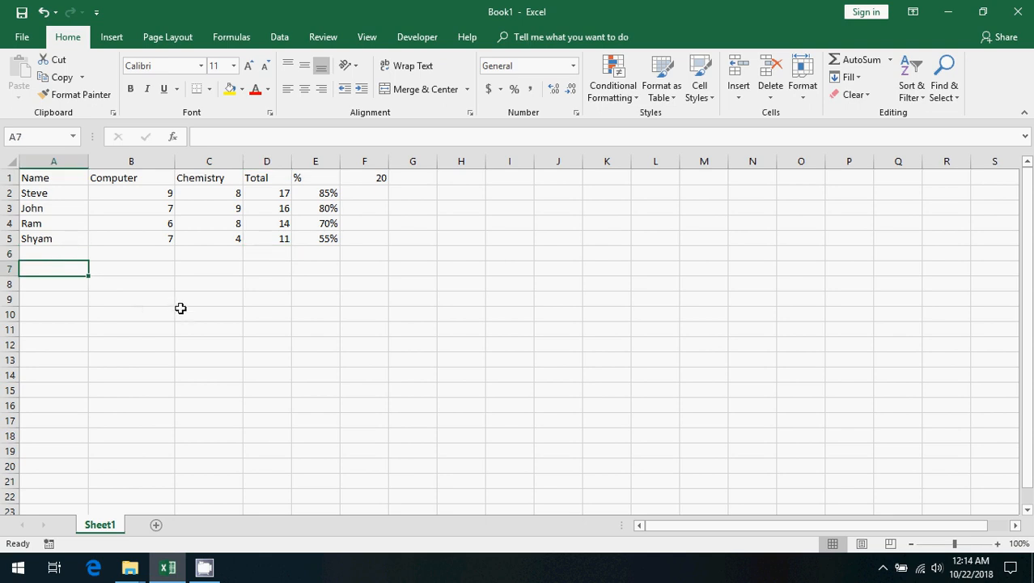